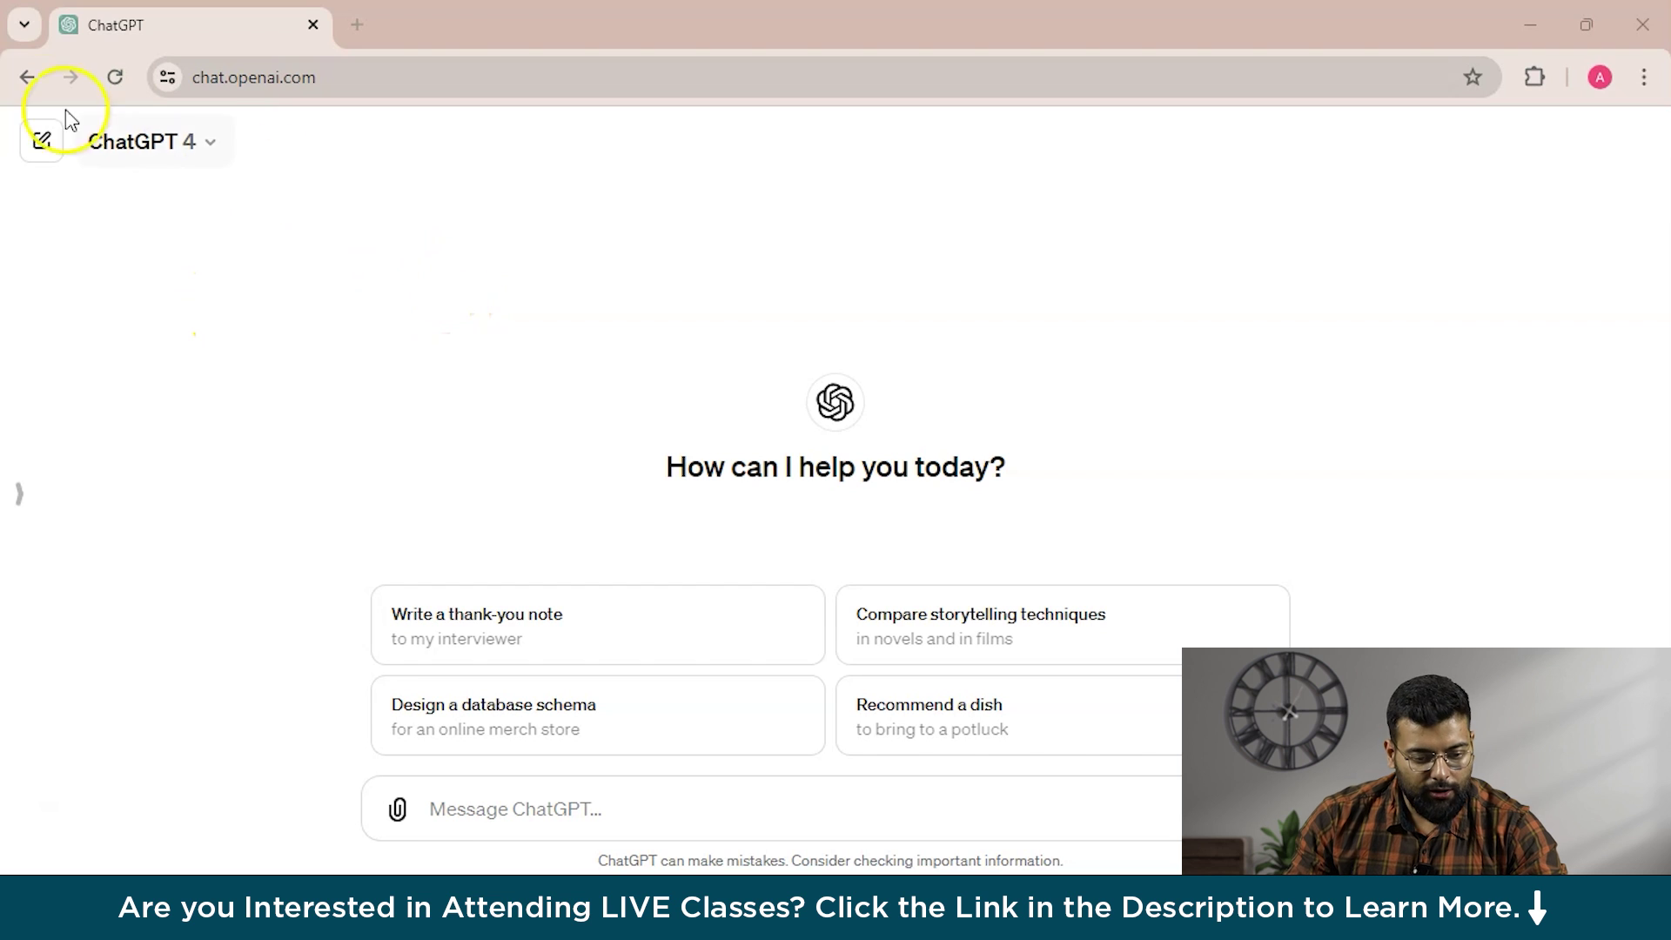
# Step: Search 'talk to chatgpt extension' in a new tab, open the Talk-to-ChatGPT store page, and start adding it
pyautogui.click(357, 24)
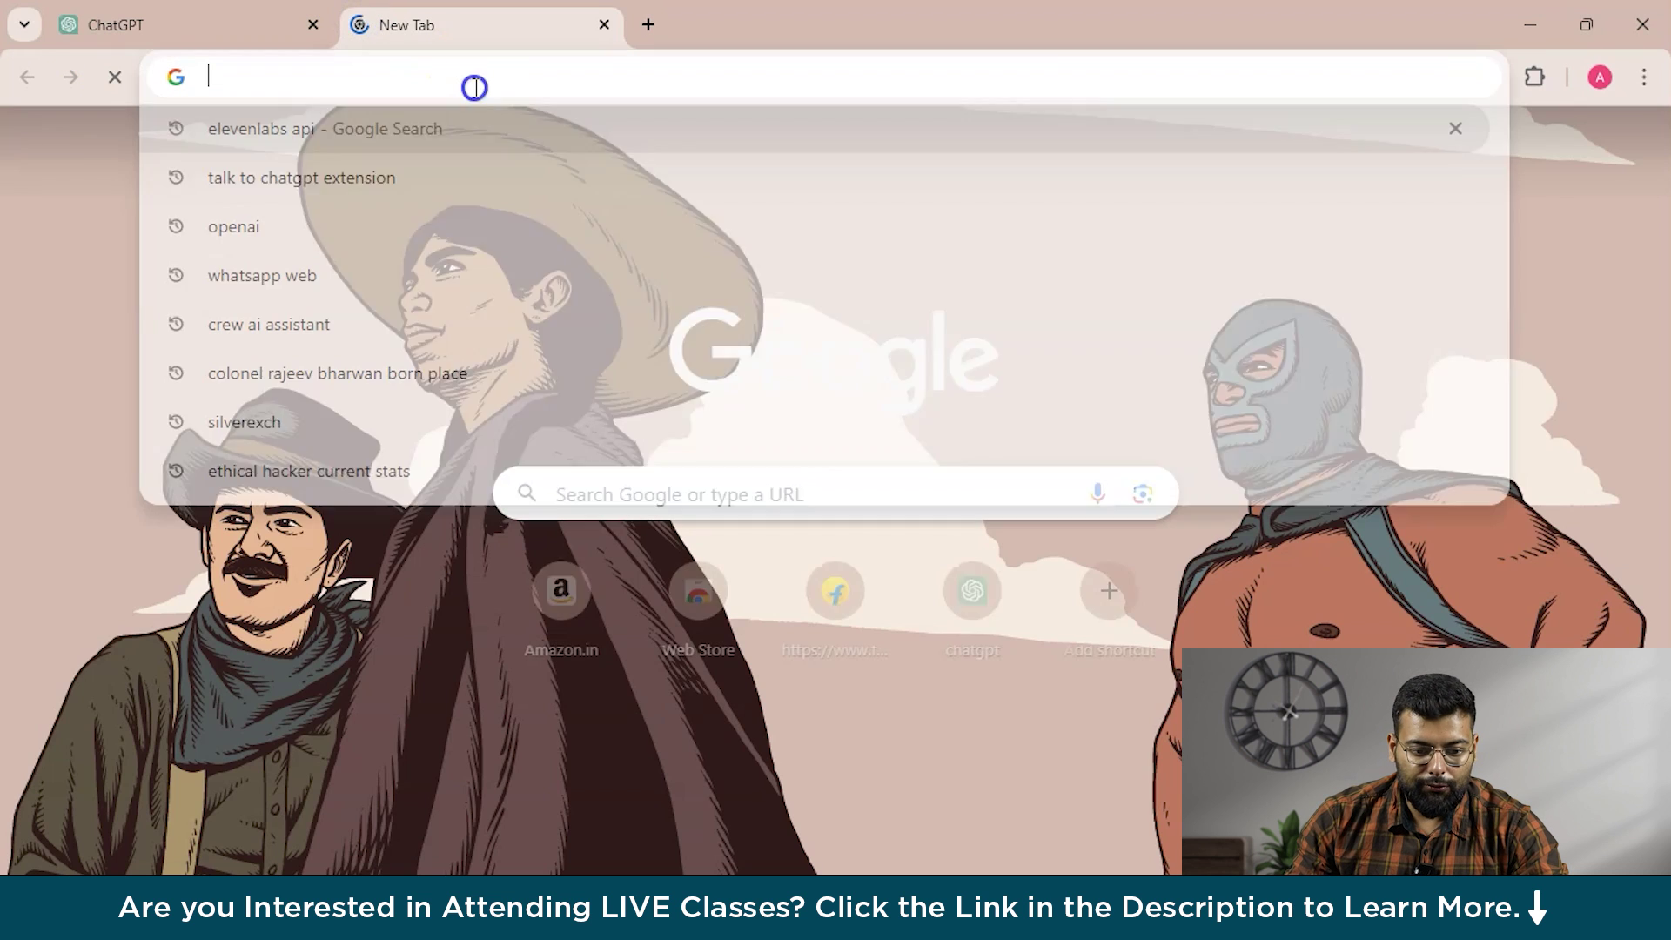
pyautogui.click(472, 178)
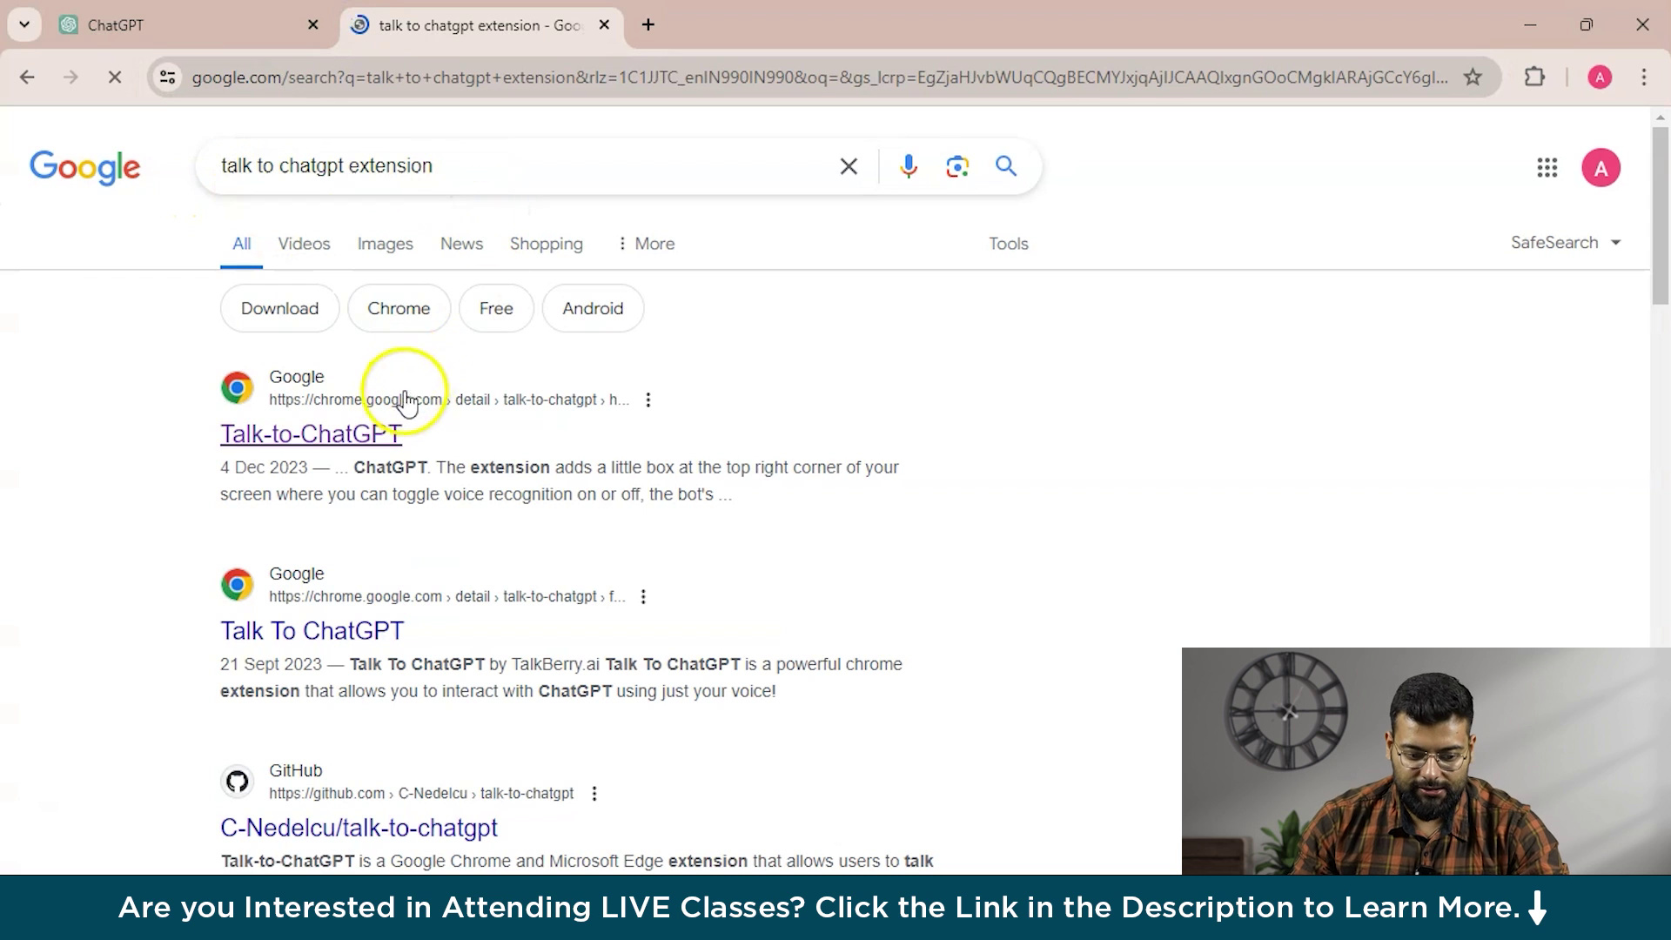
pyautogui.click(424, 409)
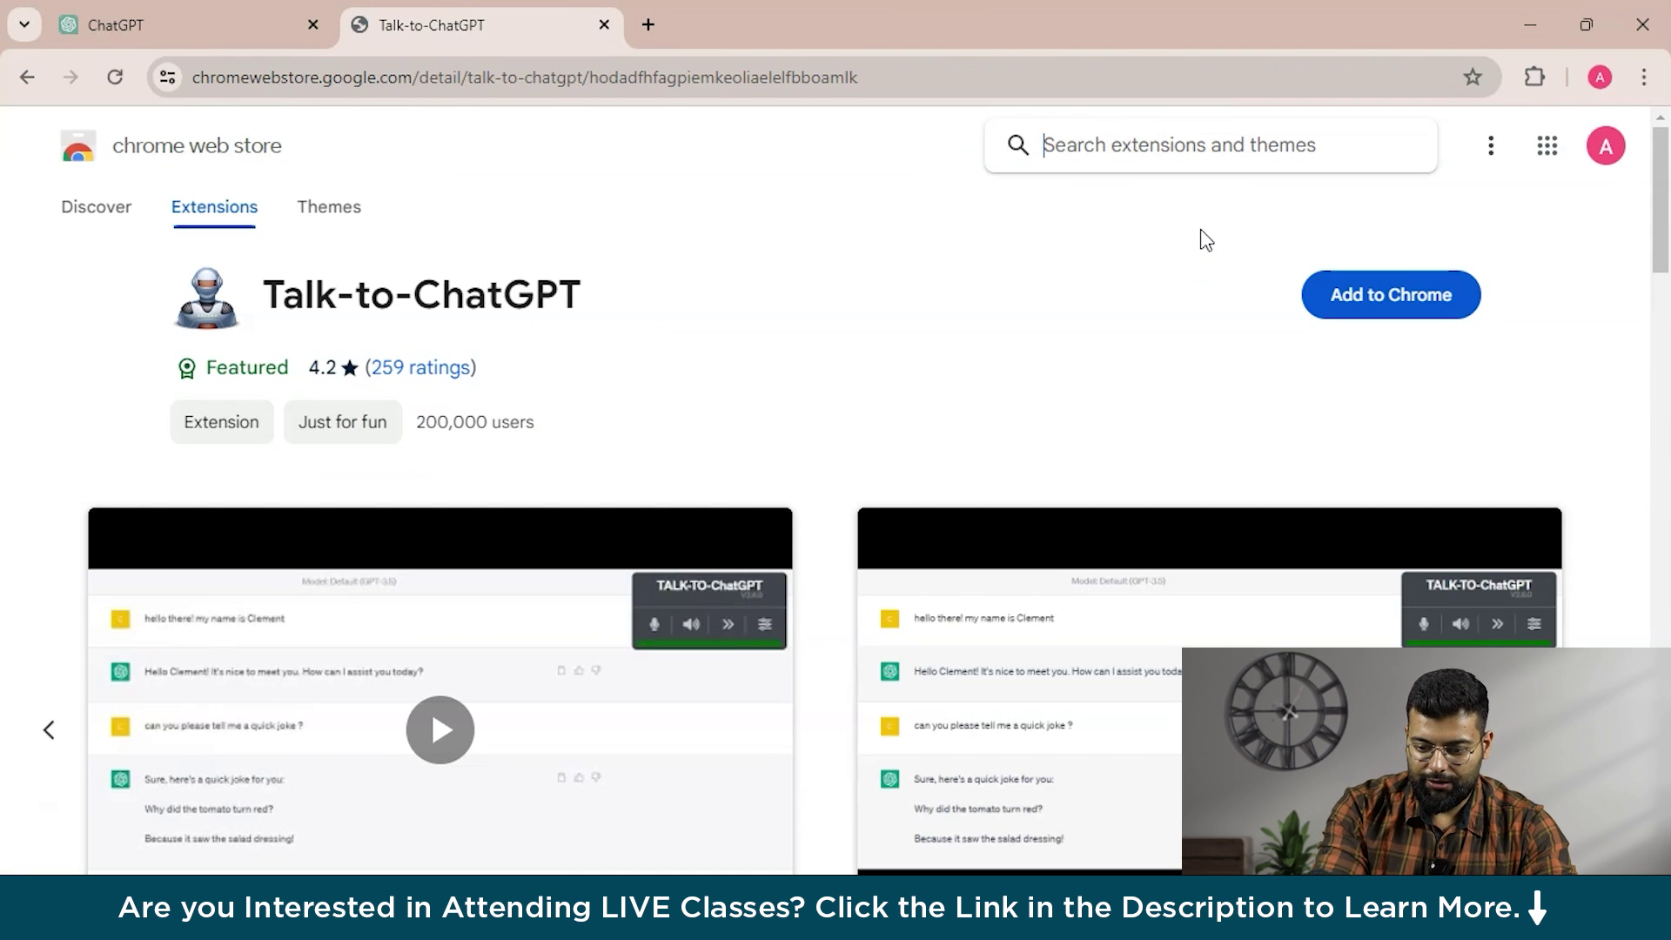
pyautogui.click(1415, 312)
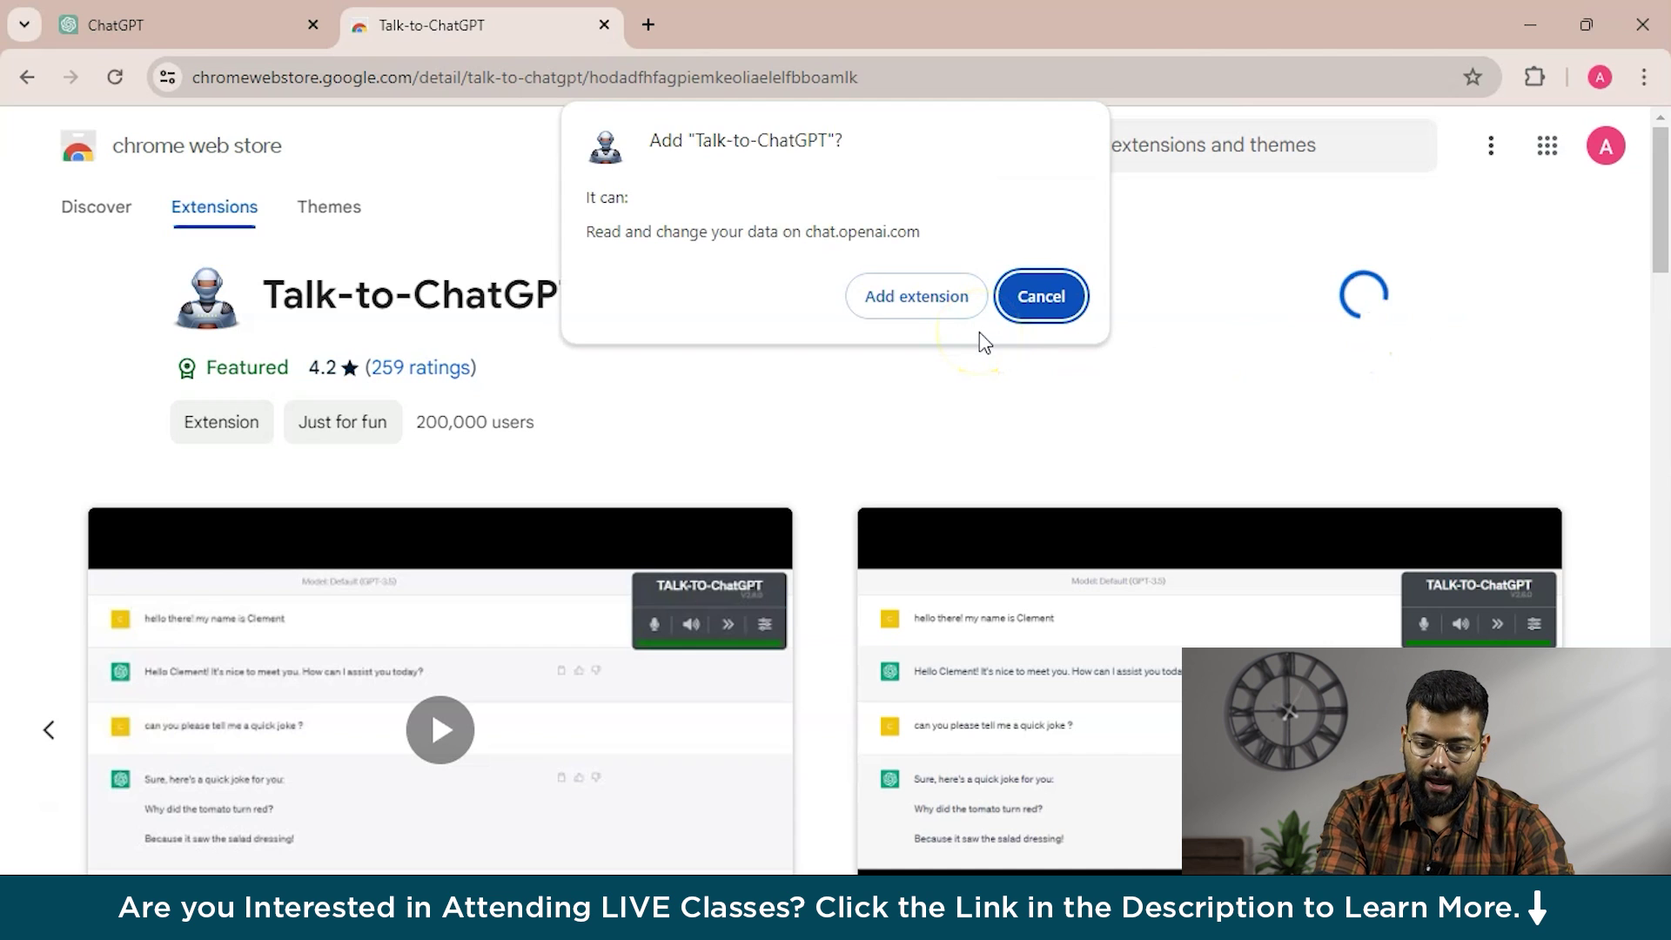
# Step: Confirm adding Talk-to-ChatGPT to Chrome, dismiss the notice, and reload the ChatGPT tab
pyautogui.click(915, 303)
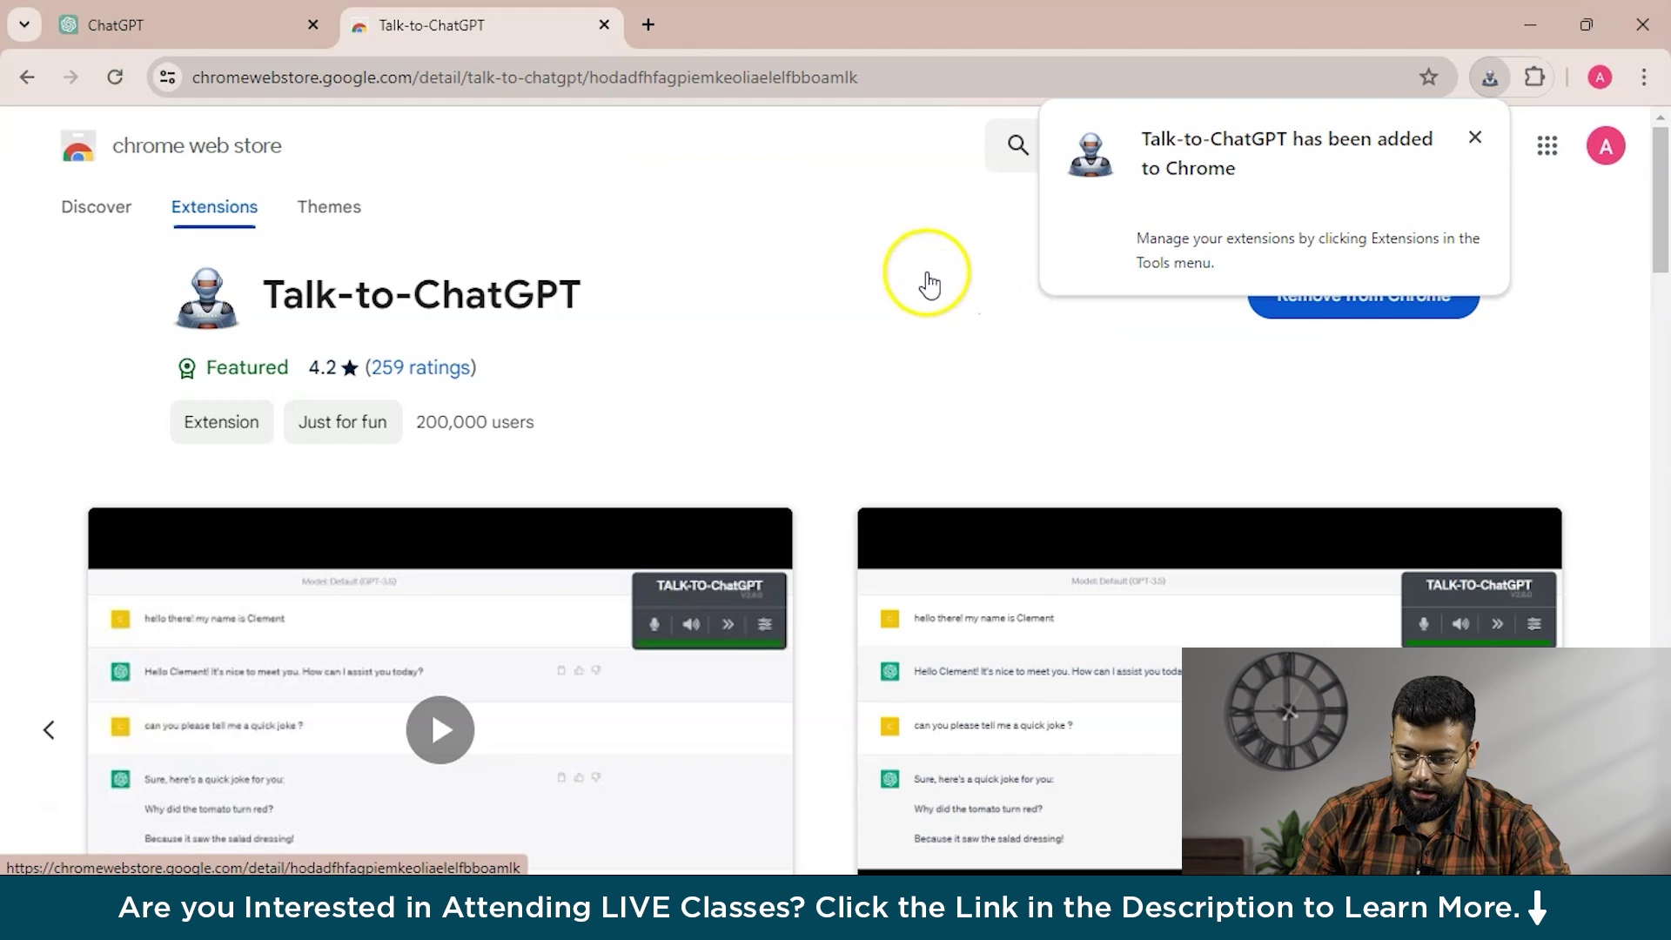
pyautogui.click(1474, 138)
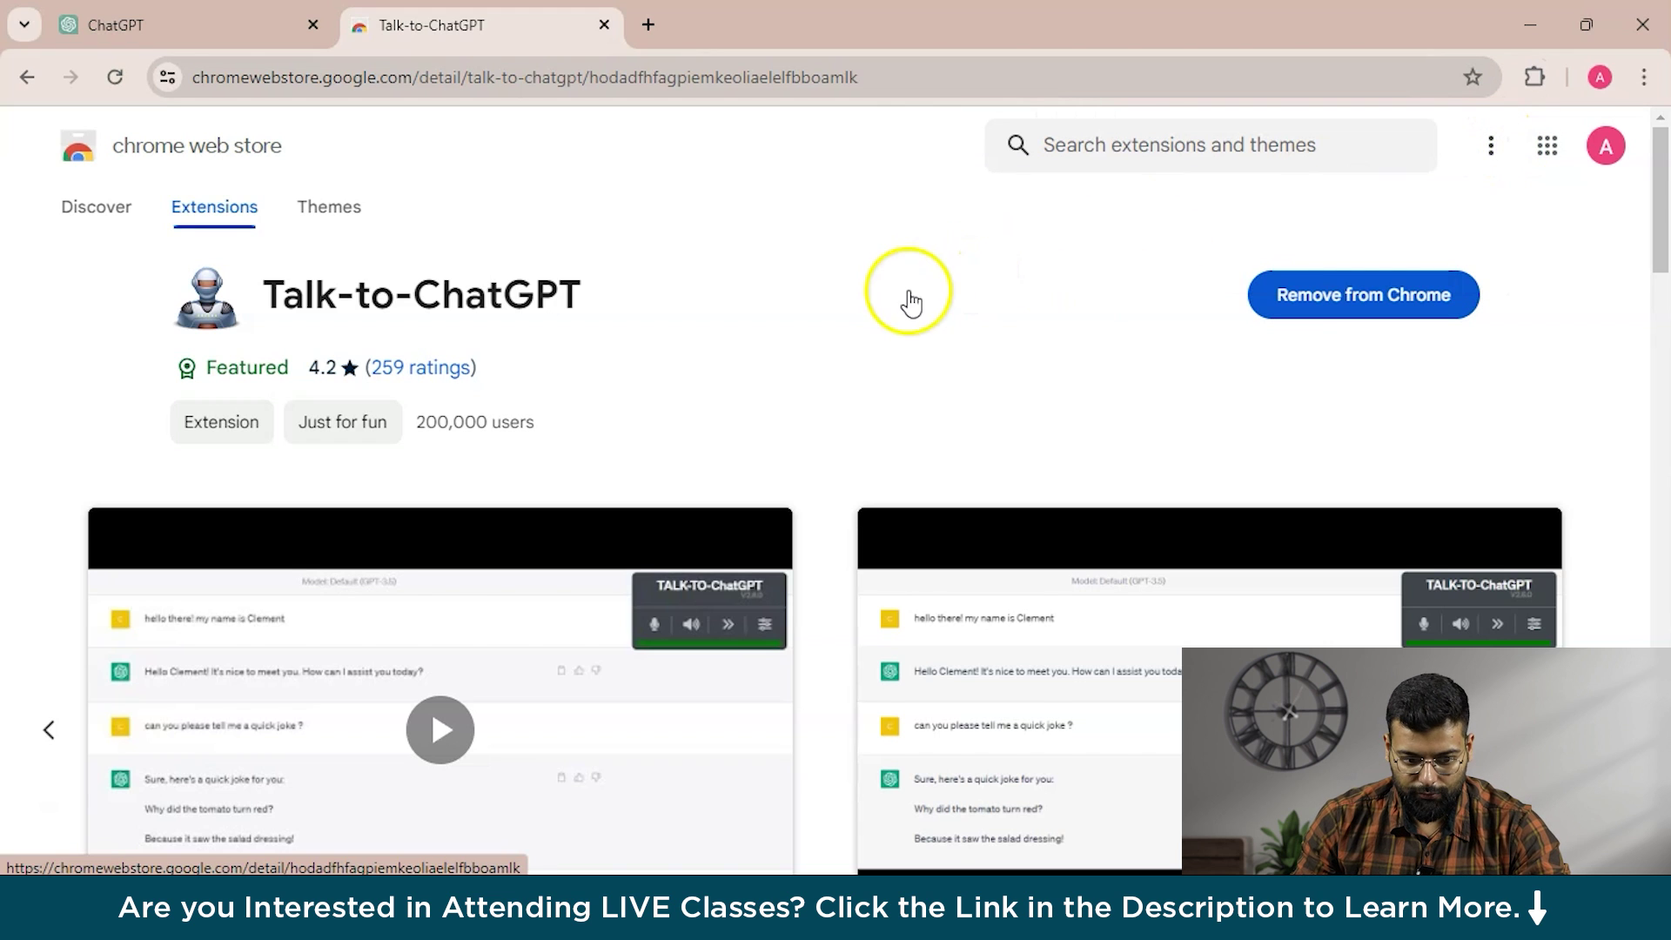
pyautogui.click(115, 26)
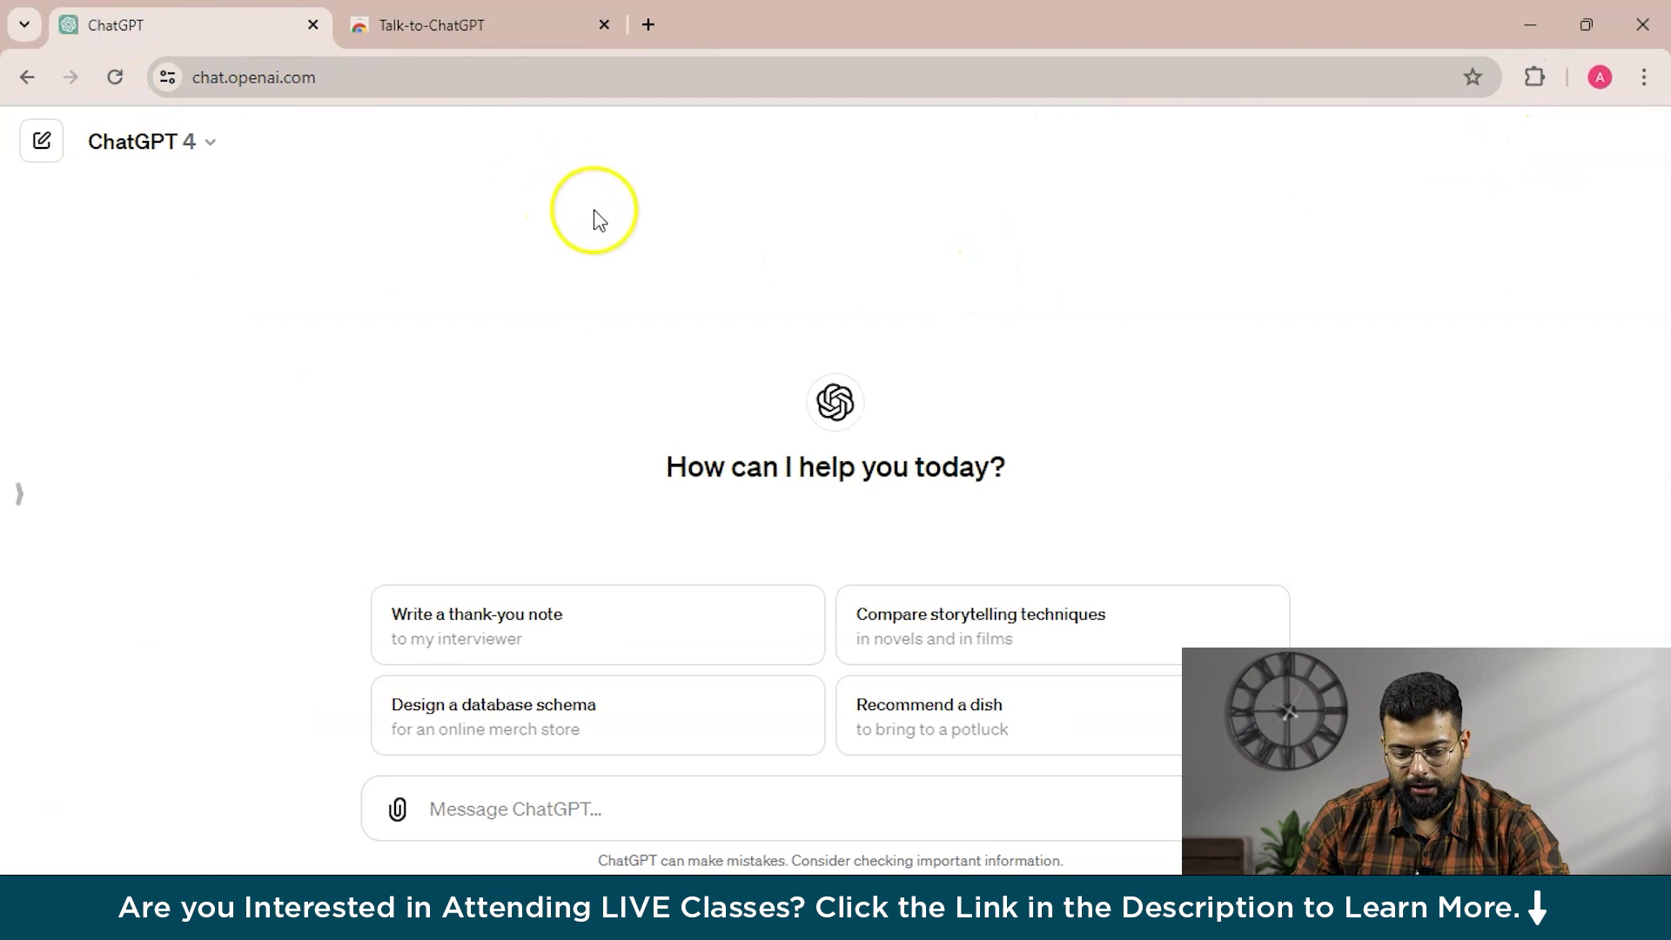
pyautogui.click(446, 24)
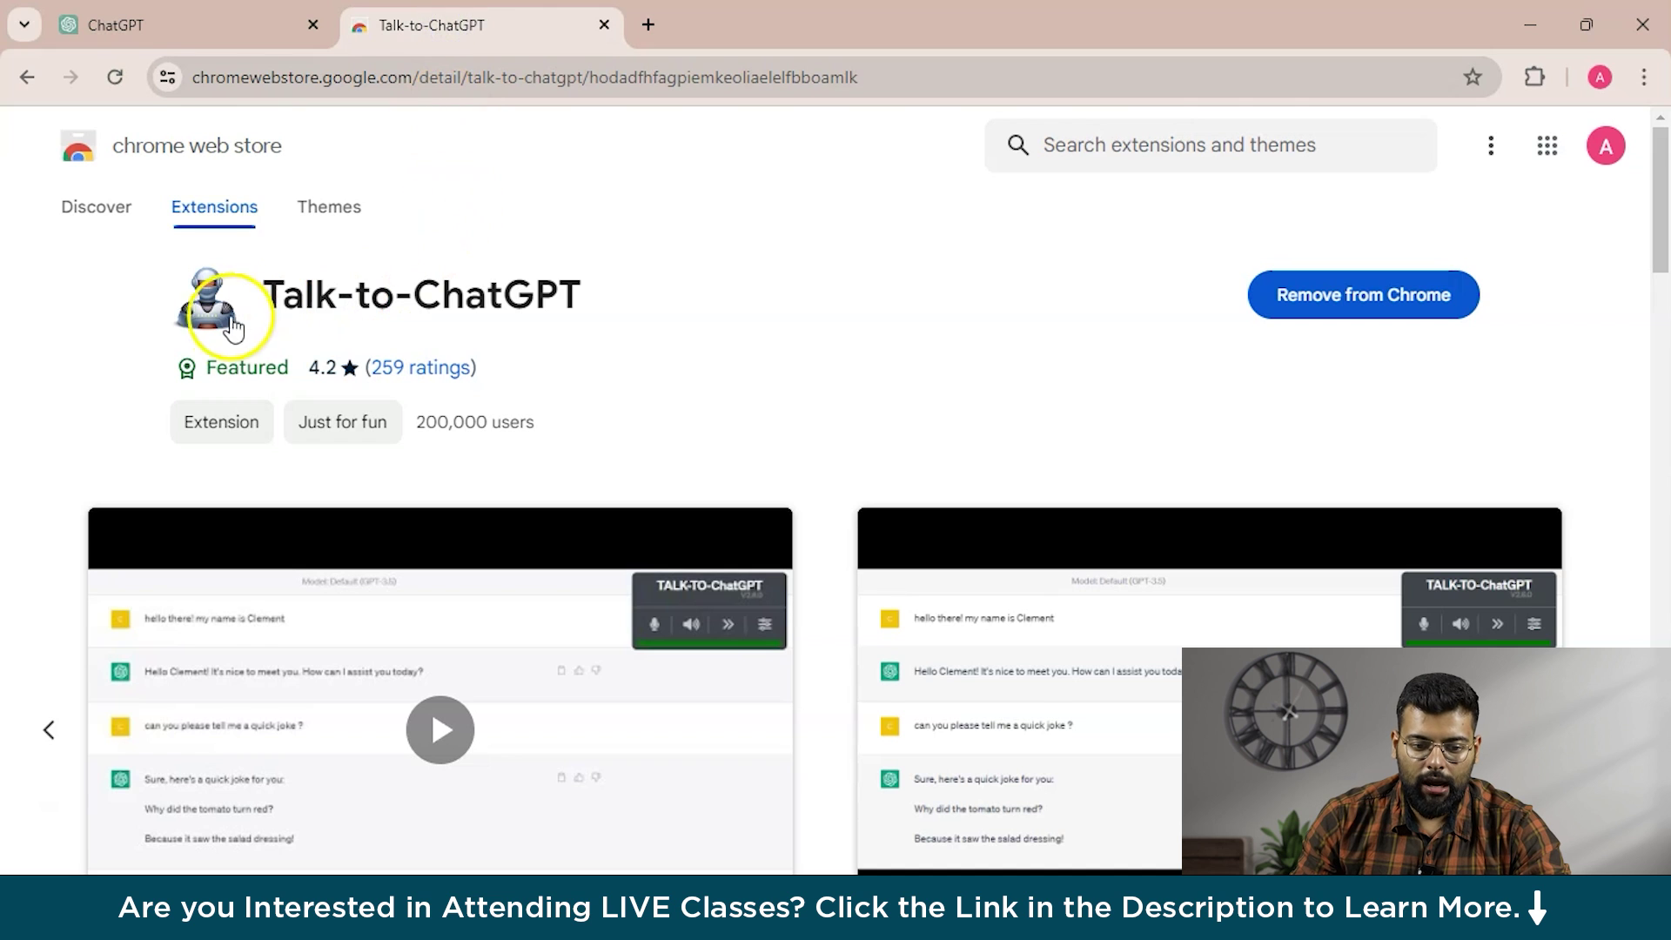
pyautogui.click(116, 25)
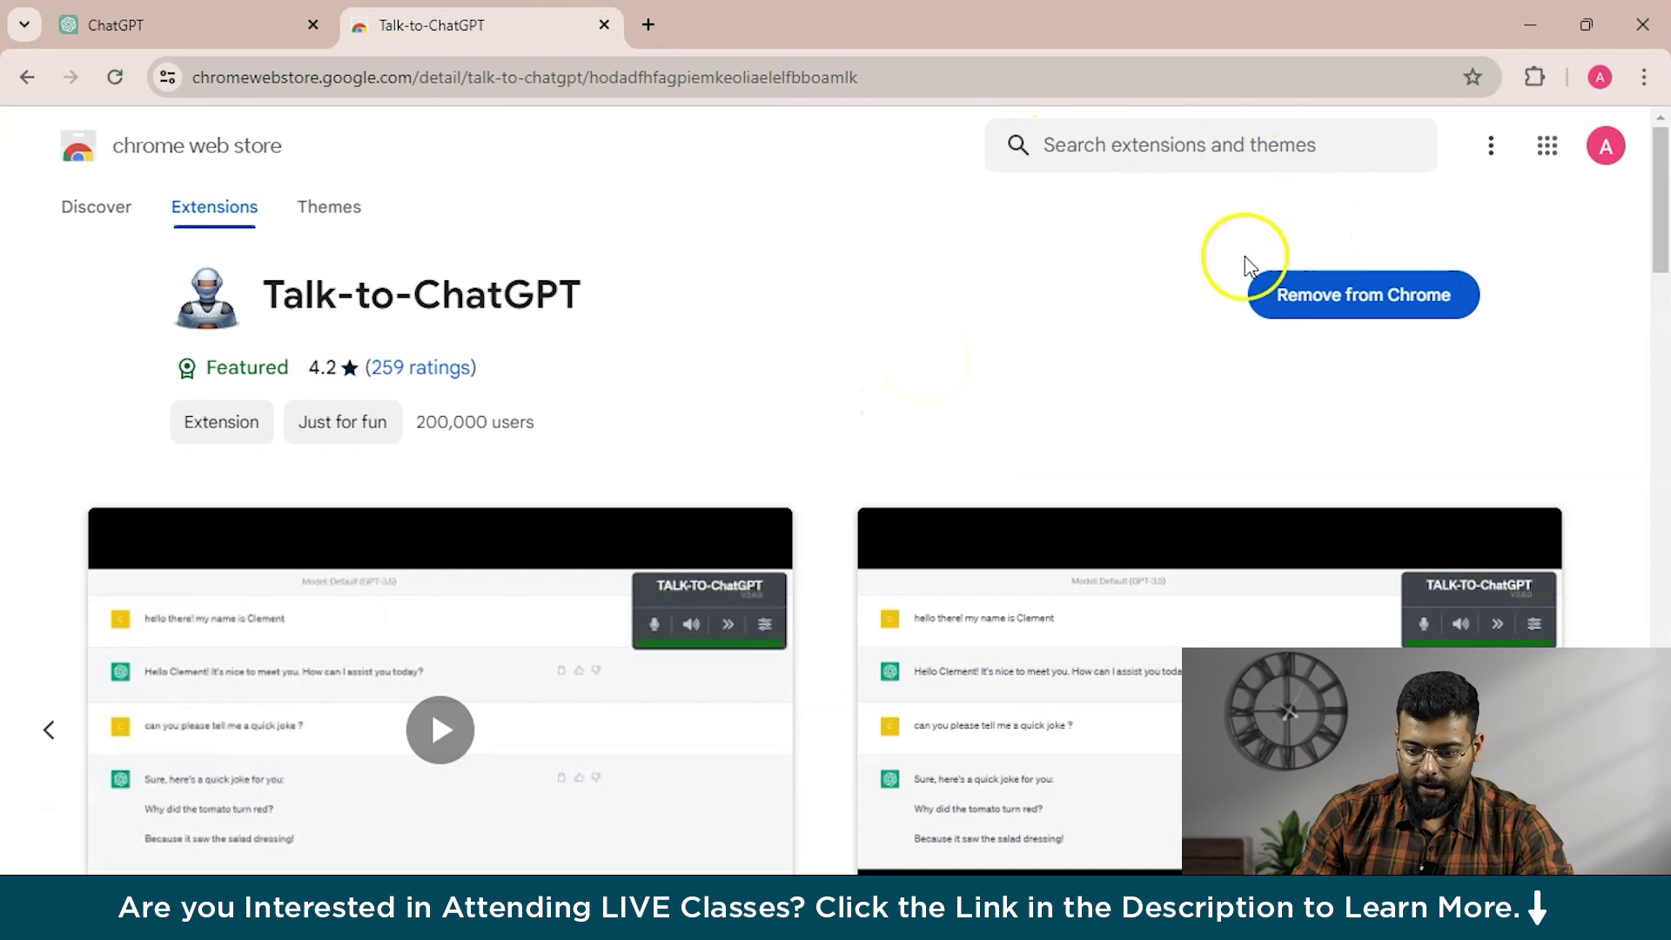
pyautogui.click(262, 28)
pyautogui.click(105, 84)
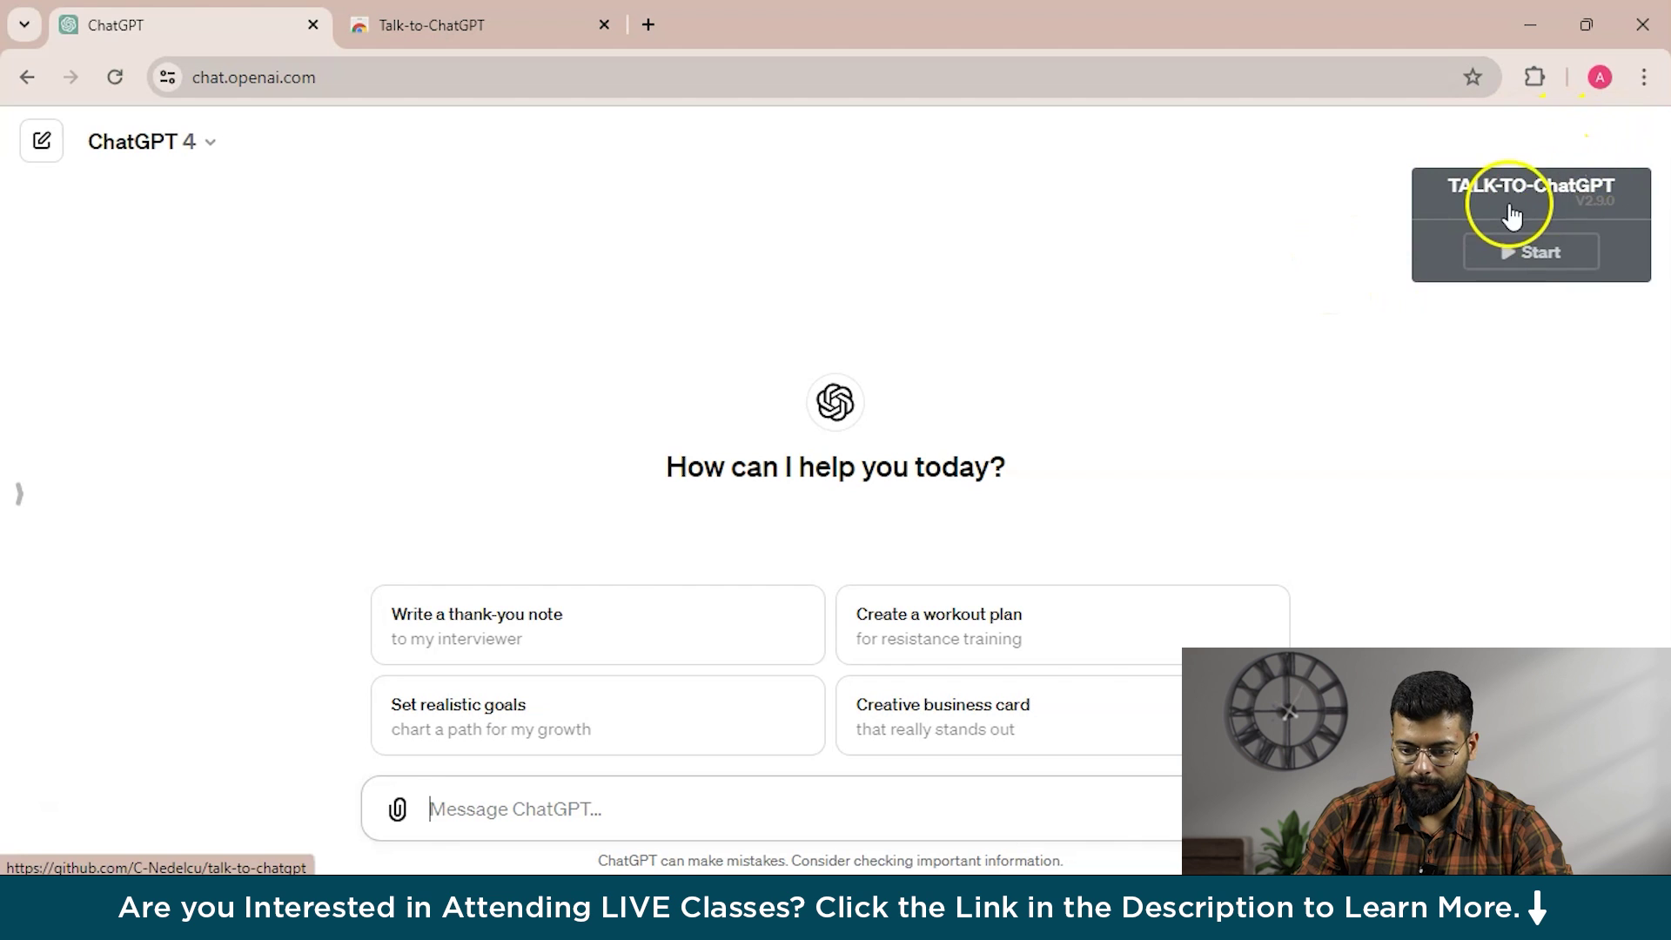
# Step: Start Talk-to-ChatGPT, disable the mic, and open its settings' AI voice list (Microsoft David current)
pyautogui.click(1572, 257)
pyautogui.click(1433, 263)
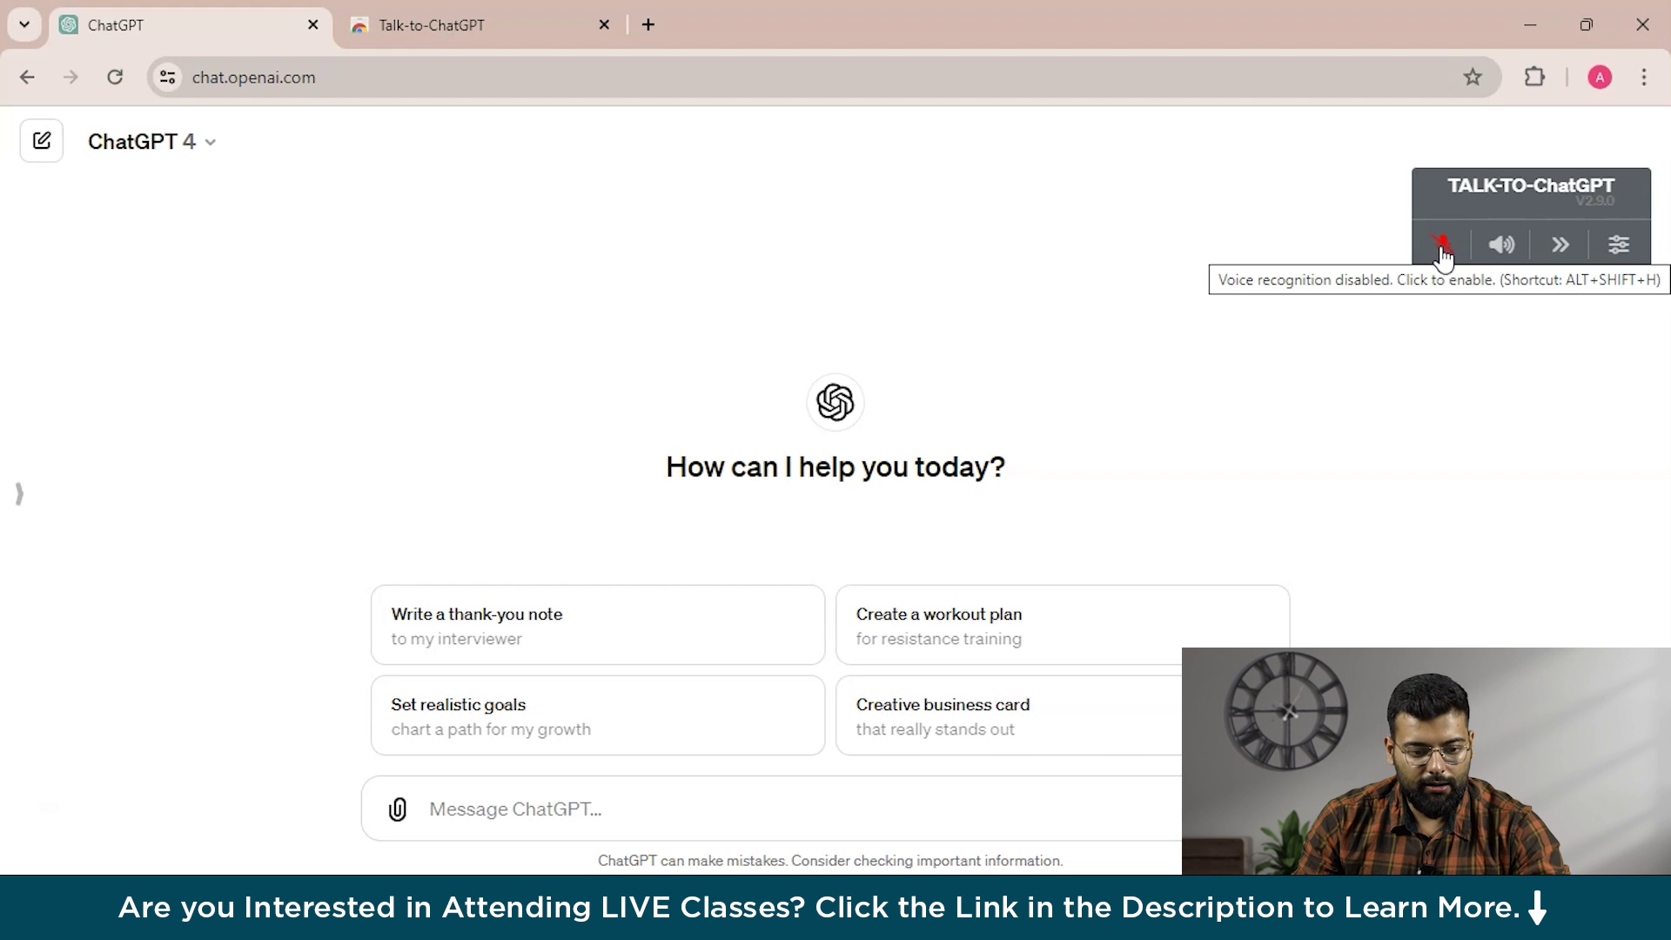
pyautogui.click(1620, 247)
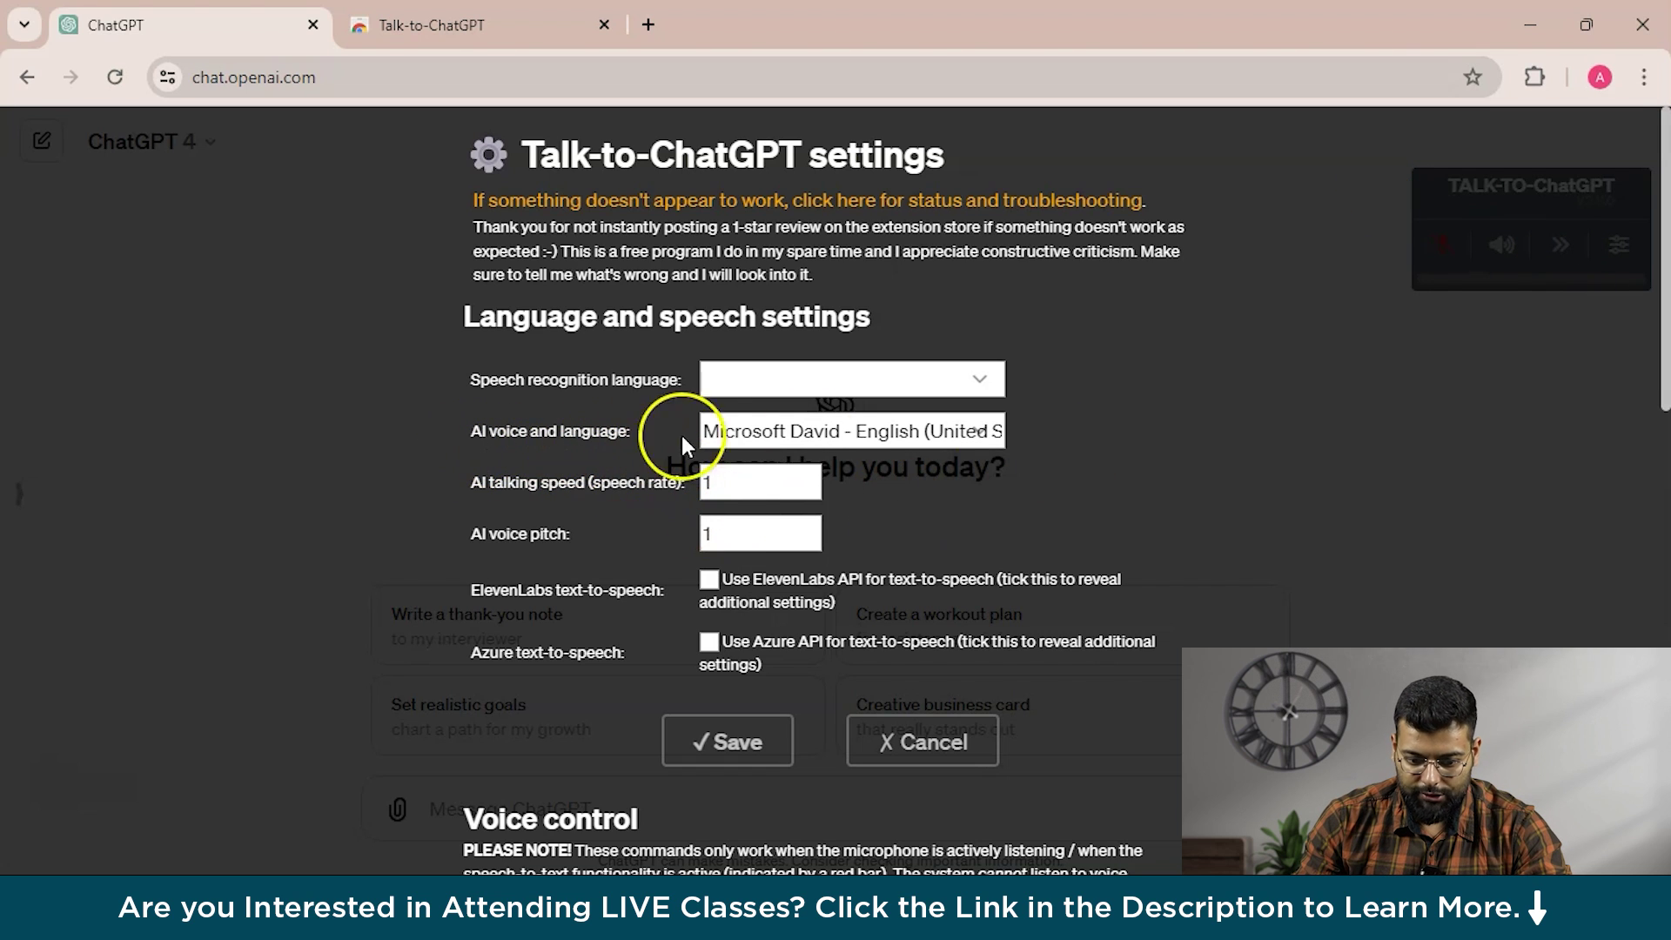
pyautogui.click(1001, 431)
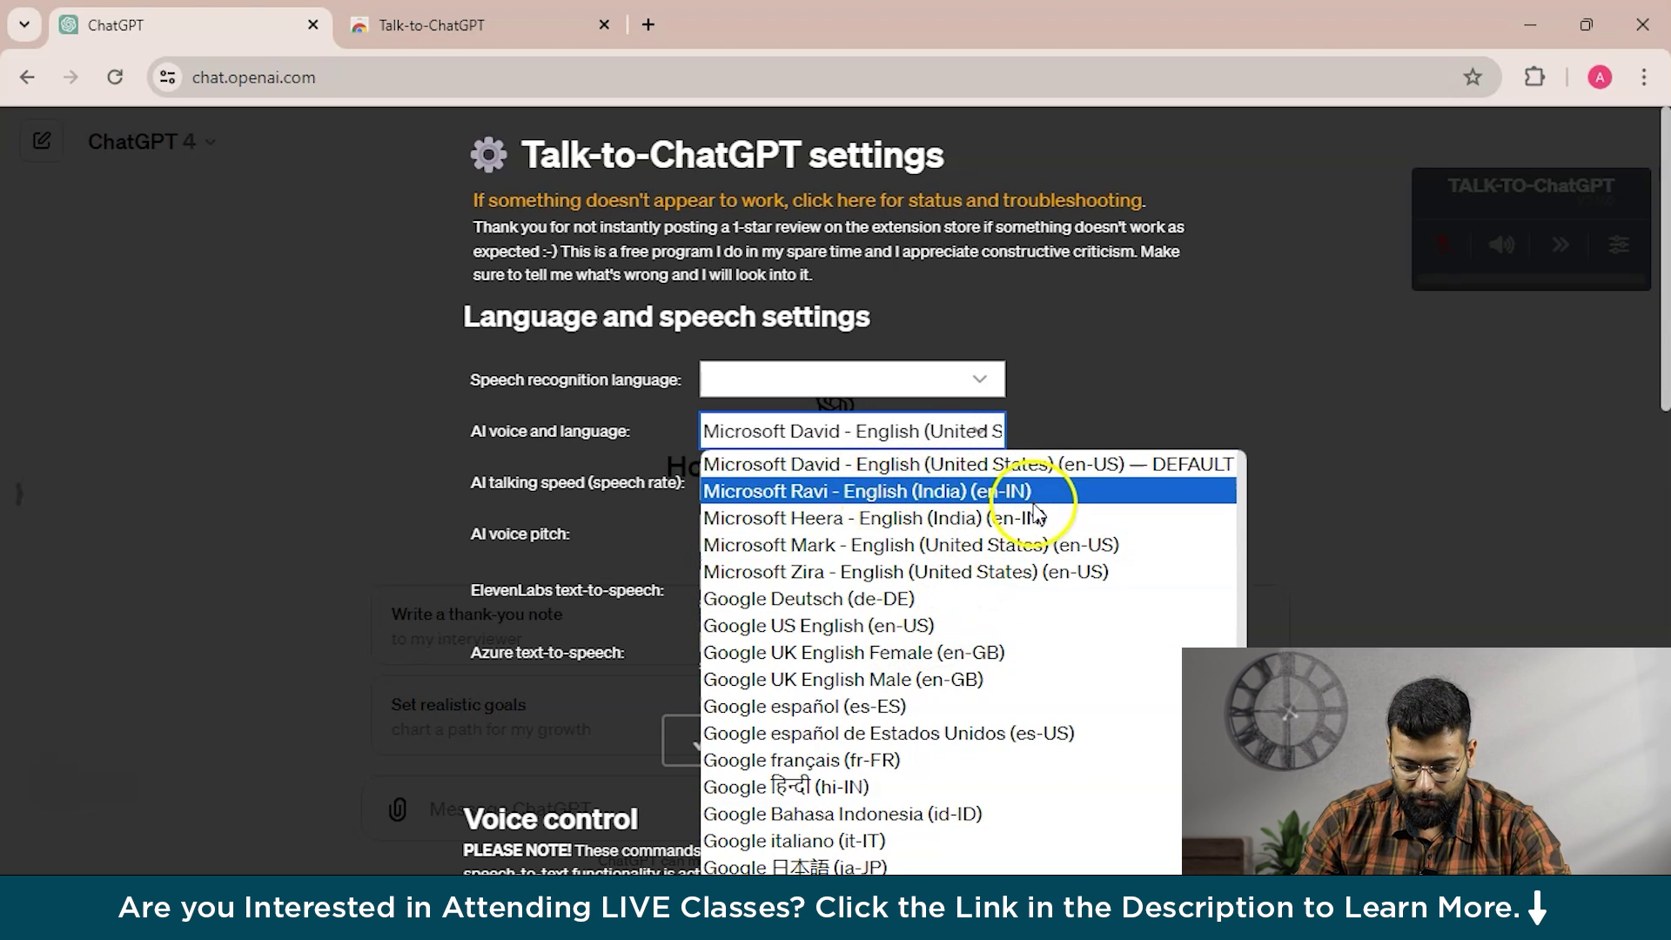
# Step: Leave the voice as Microsoft David, cancel the settings, and turn the mic back on
pyautogui.scroll(-2, 1098, 613)
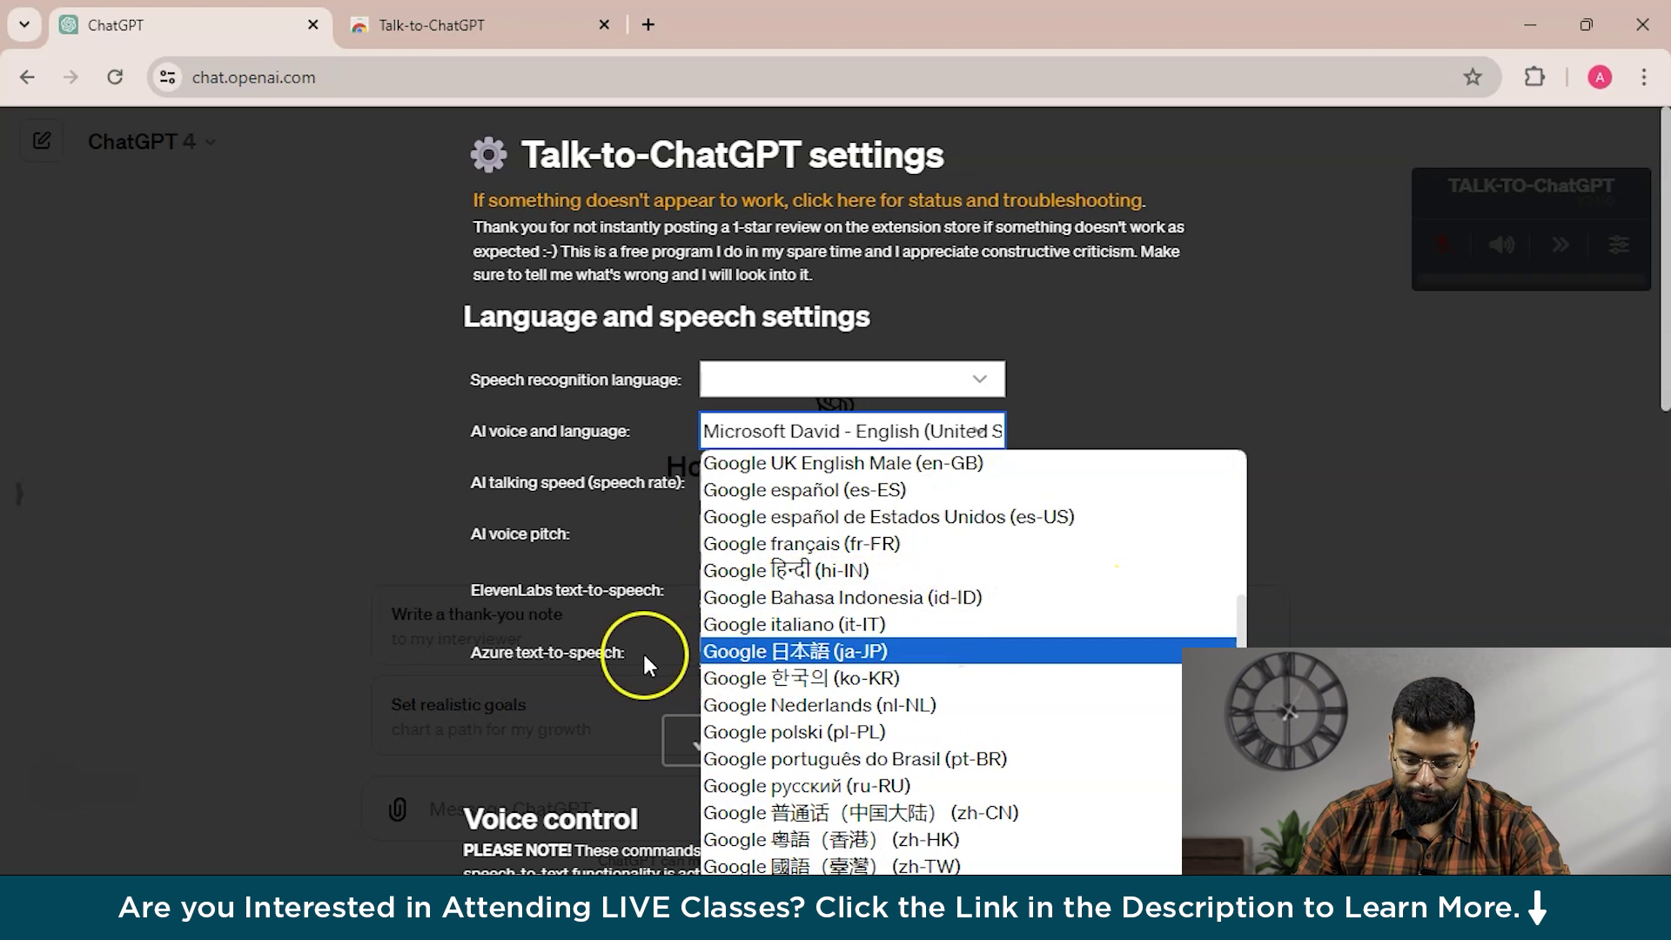
pyautogui.click(281, 584)
pyautogui.click(936, 742)
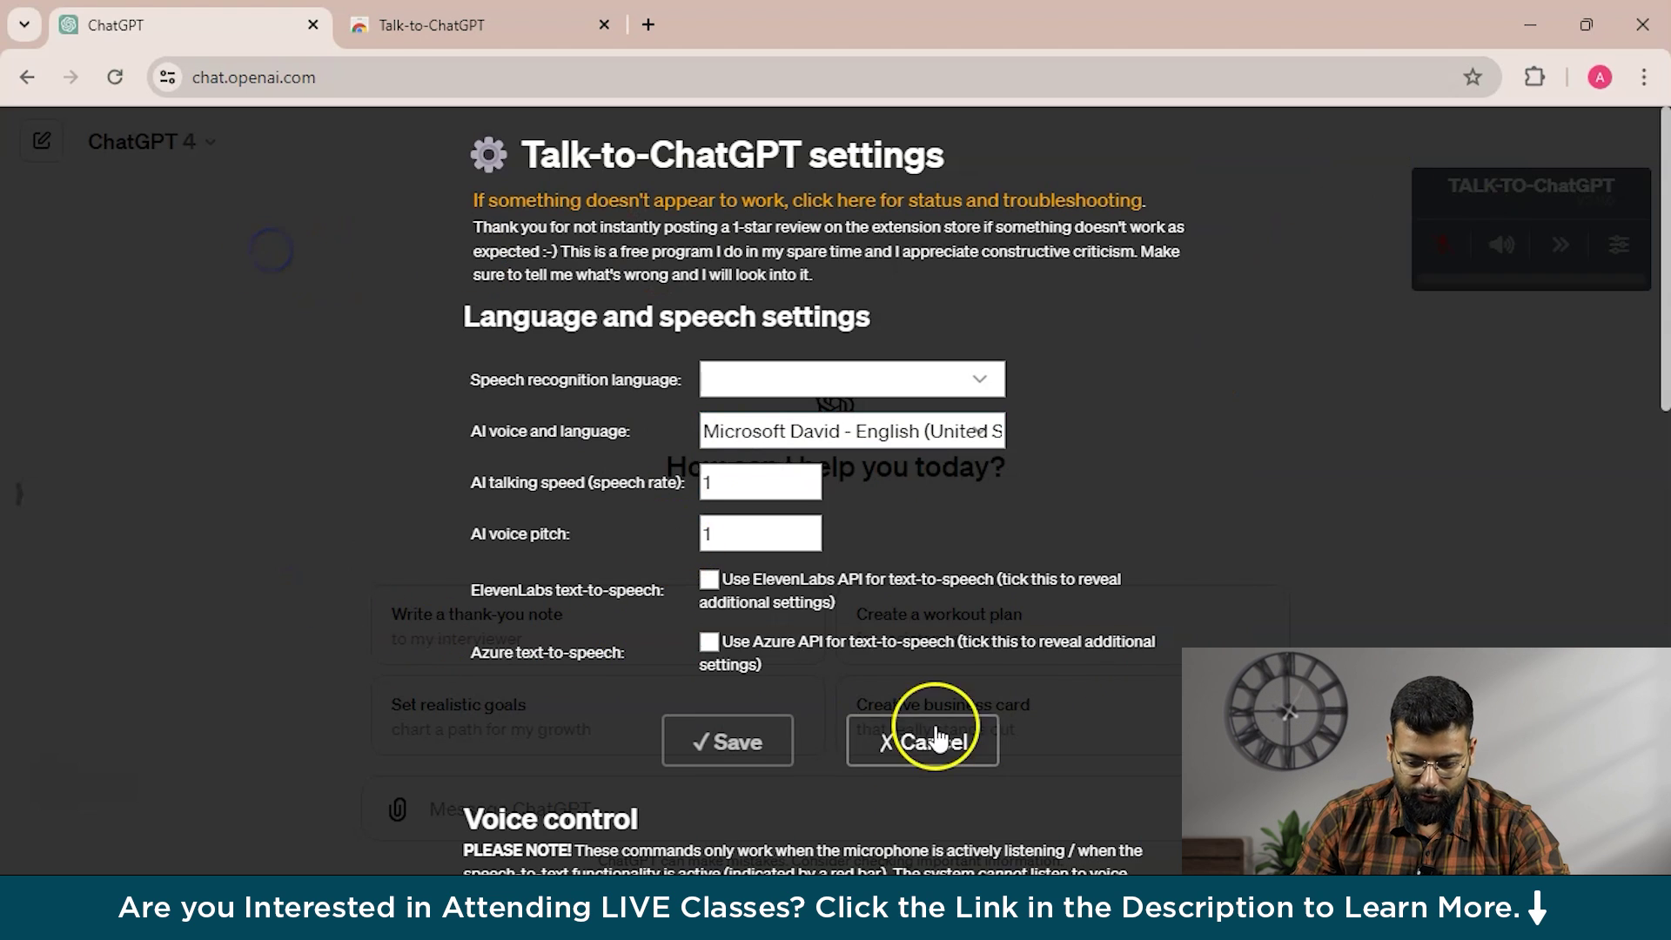
pyautogui.click(1443, 247)
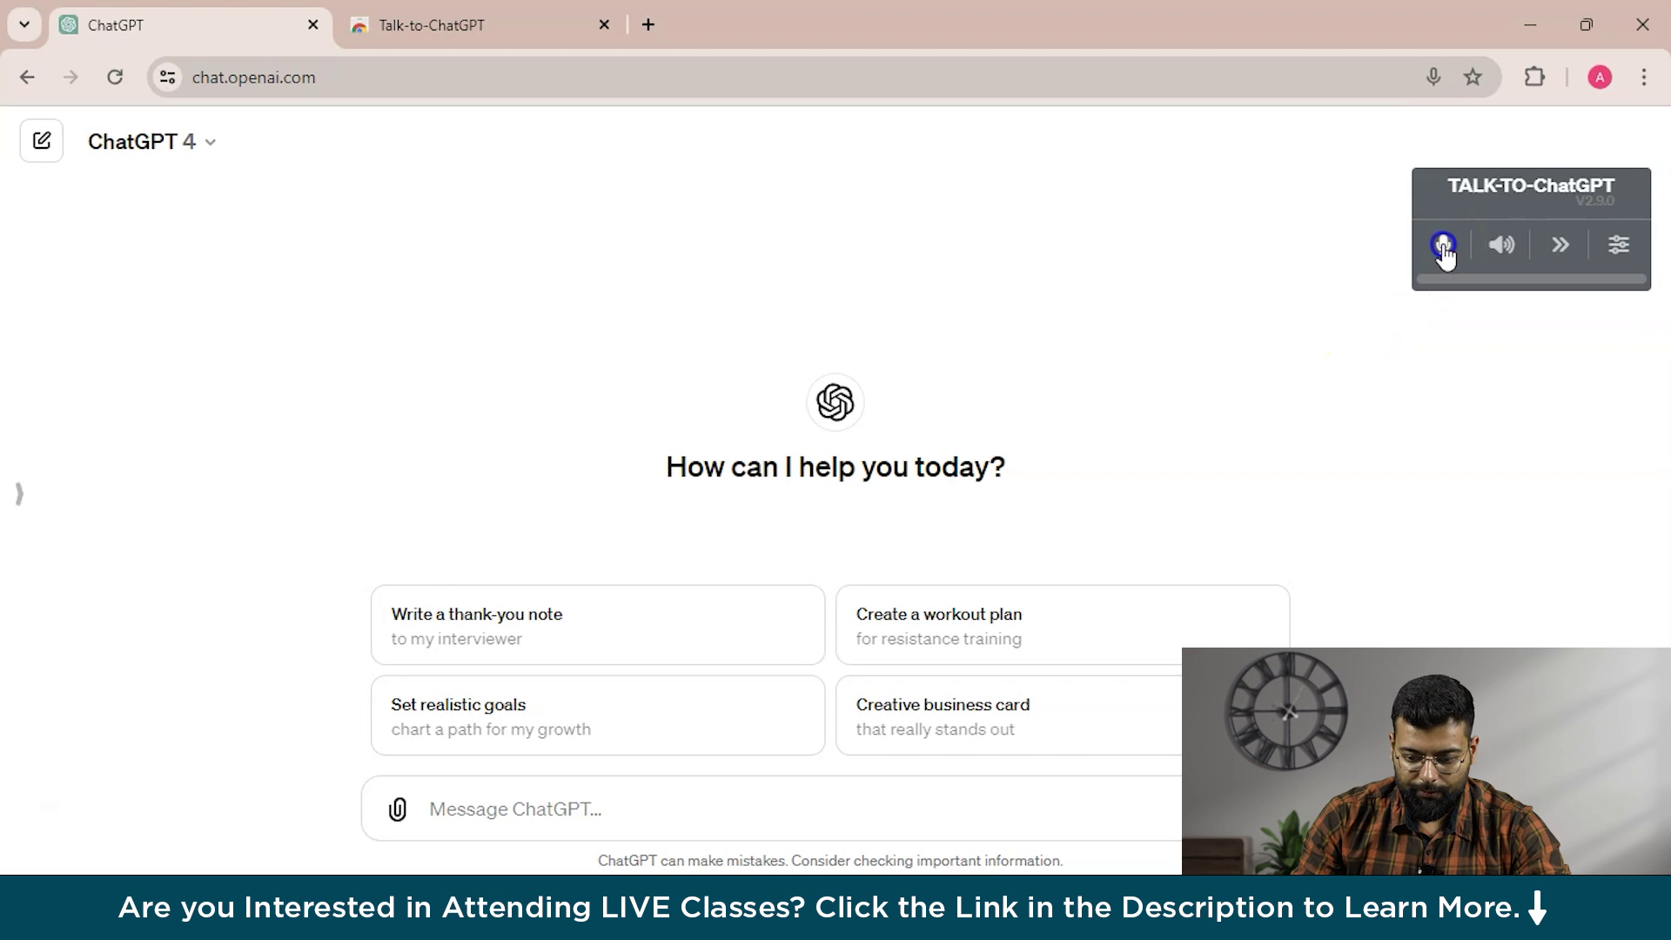
# Step: Ask aloud how Python lists and tuples differ, then disable the mic and reopen the settings
pyautogui.click(1417, 273)
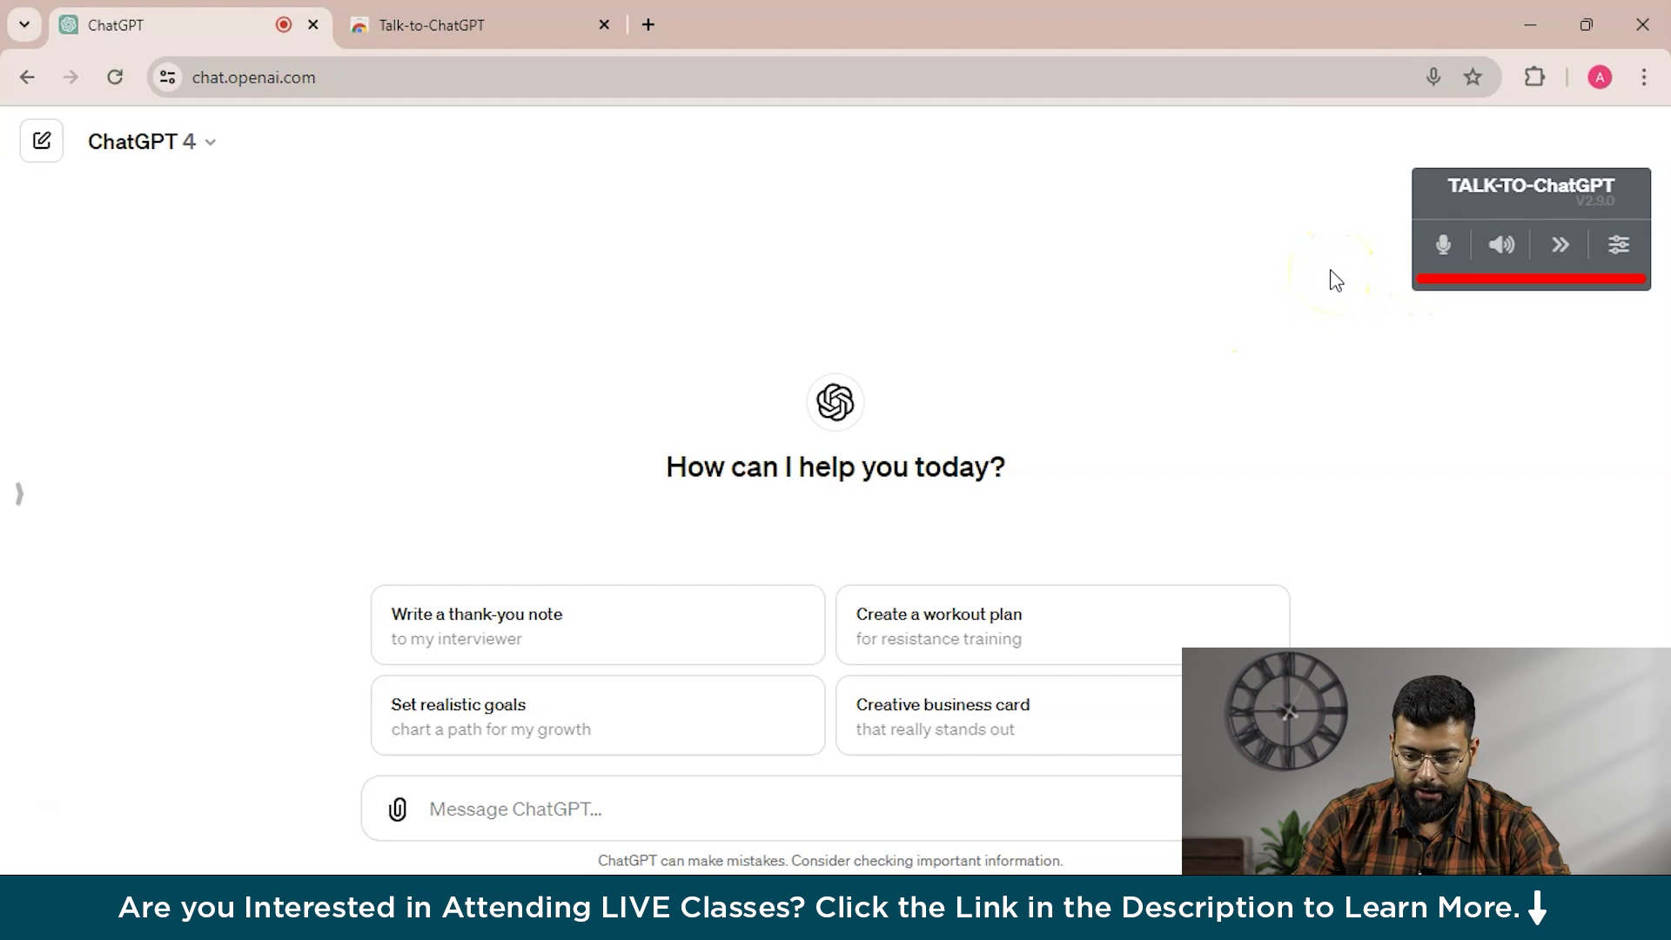
pyautogui.click(1443, 247)
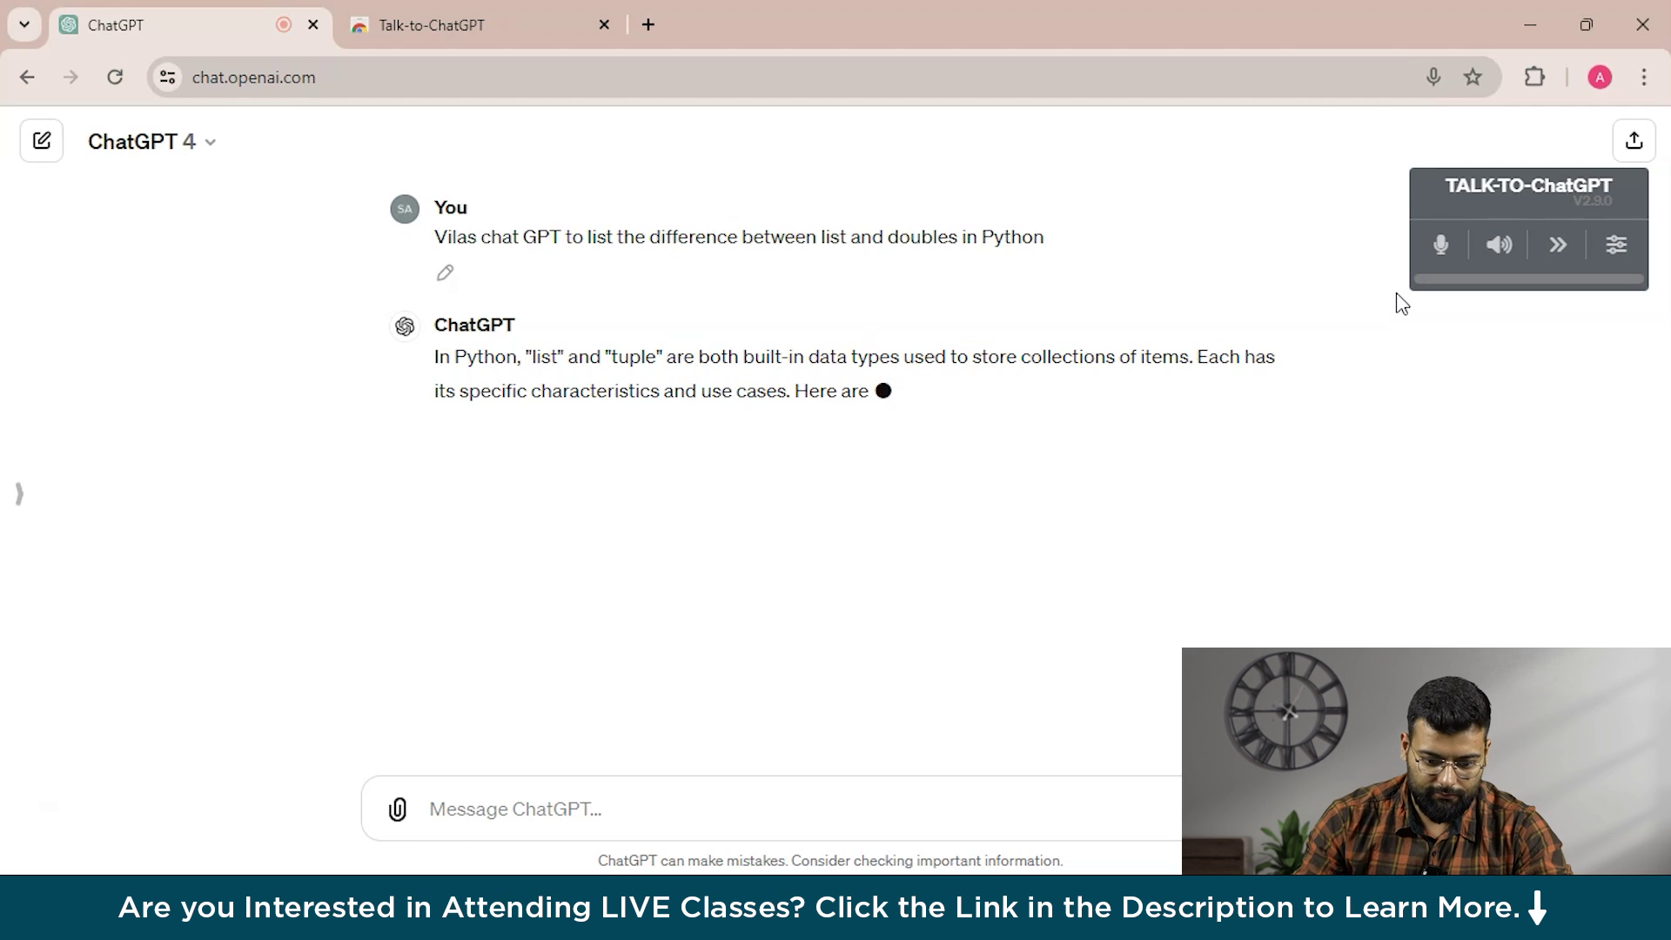
pyautogui.click(1268, 337)
pyautogui.click(811, 413)
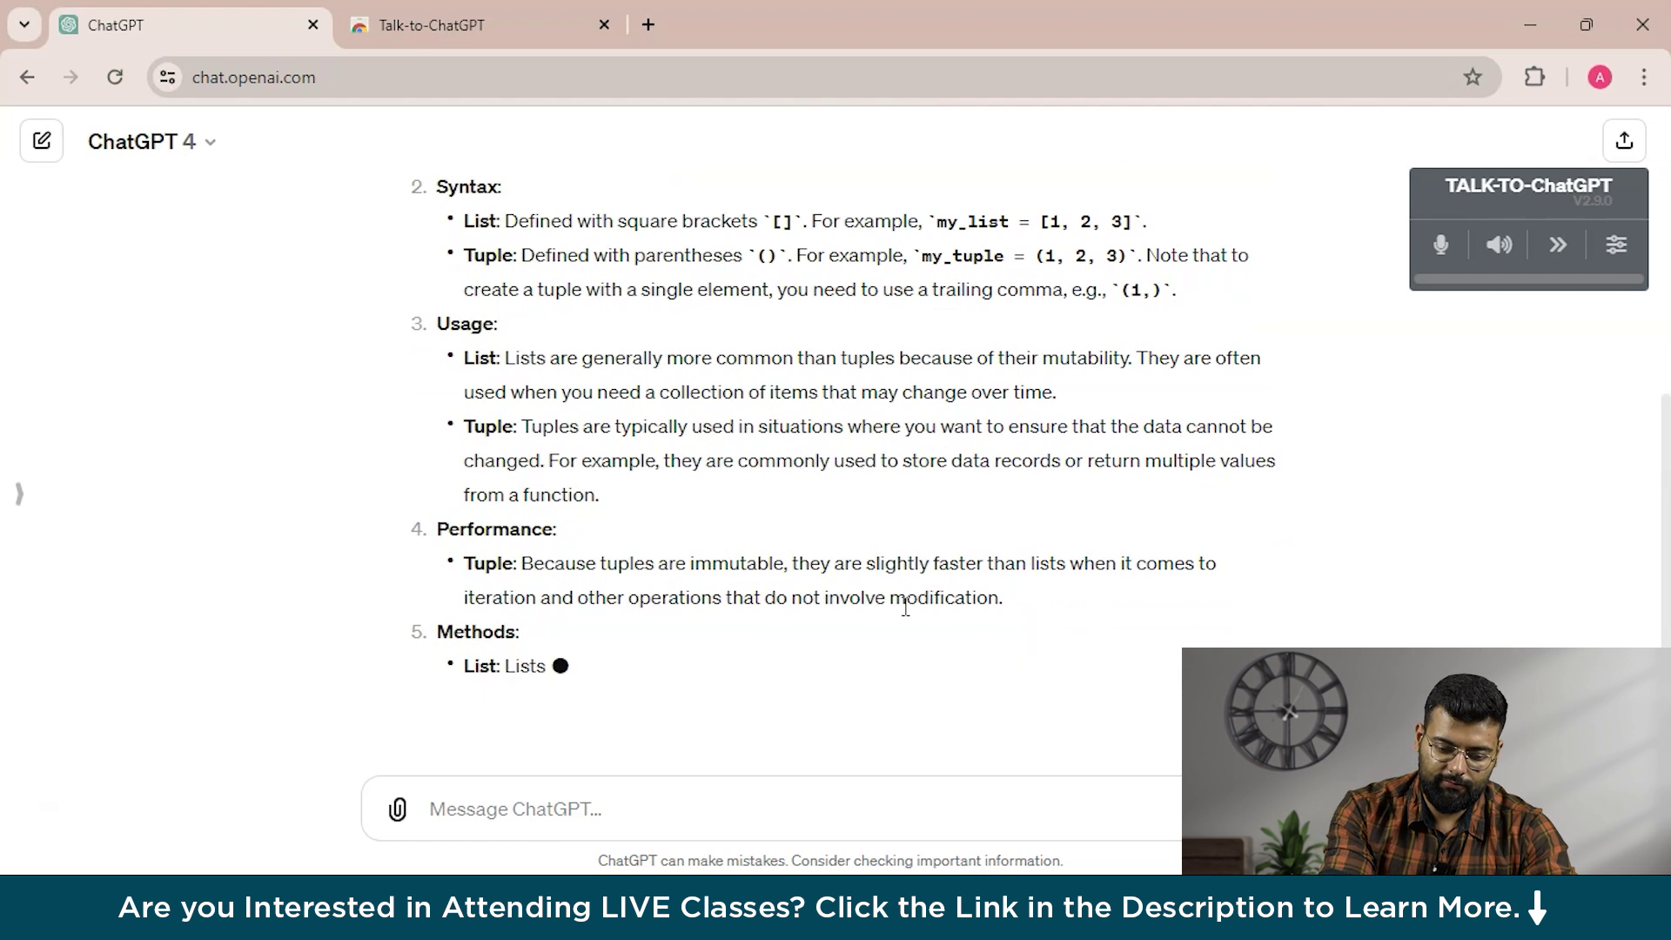
pyautogui.click(1442, 247)
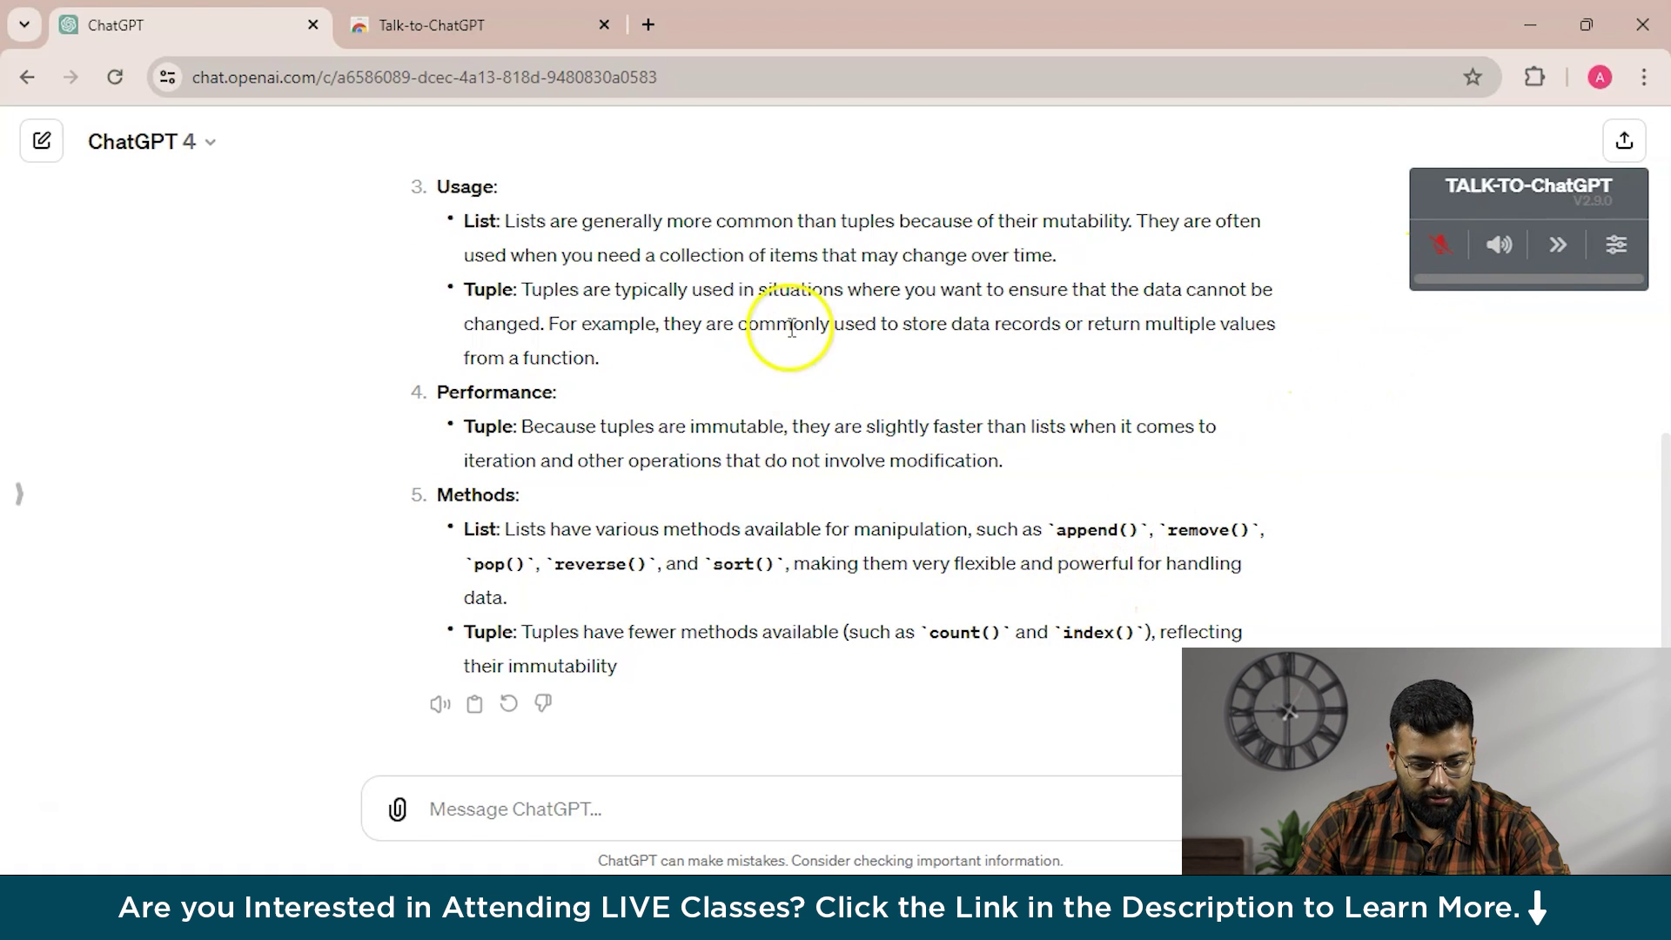
pyautogui.click(1616, 244)
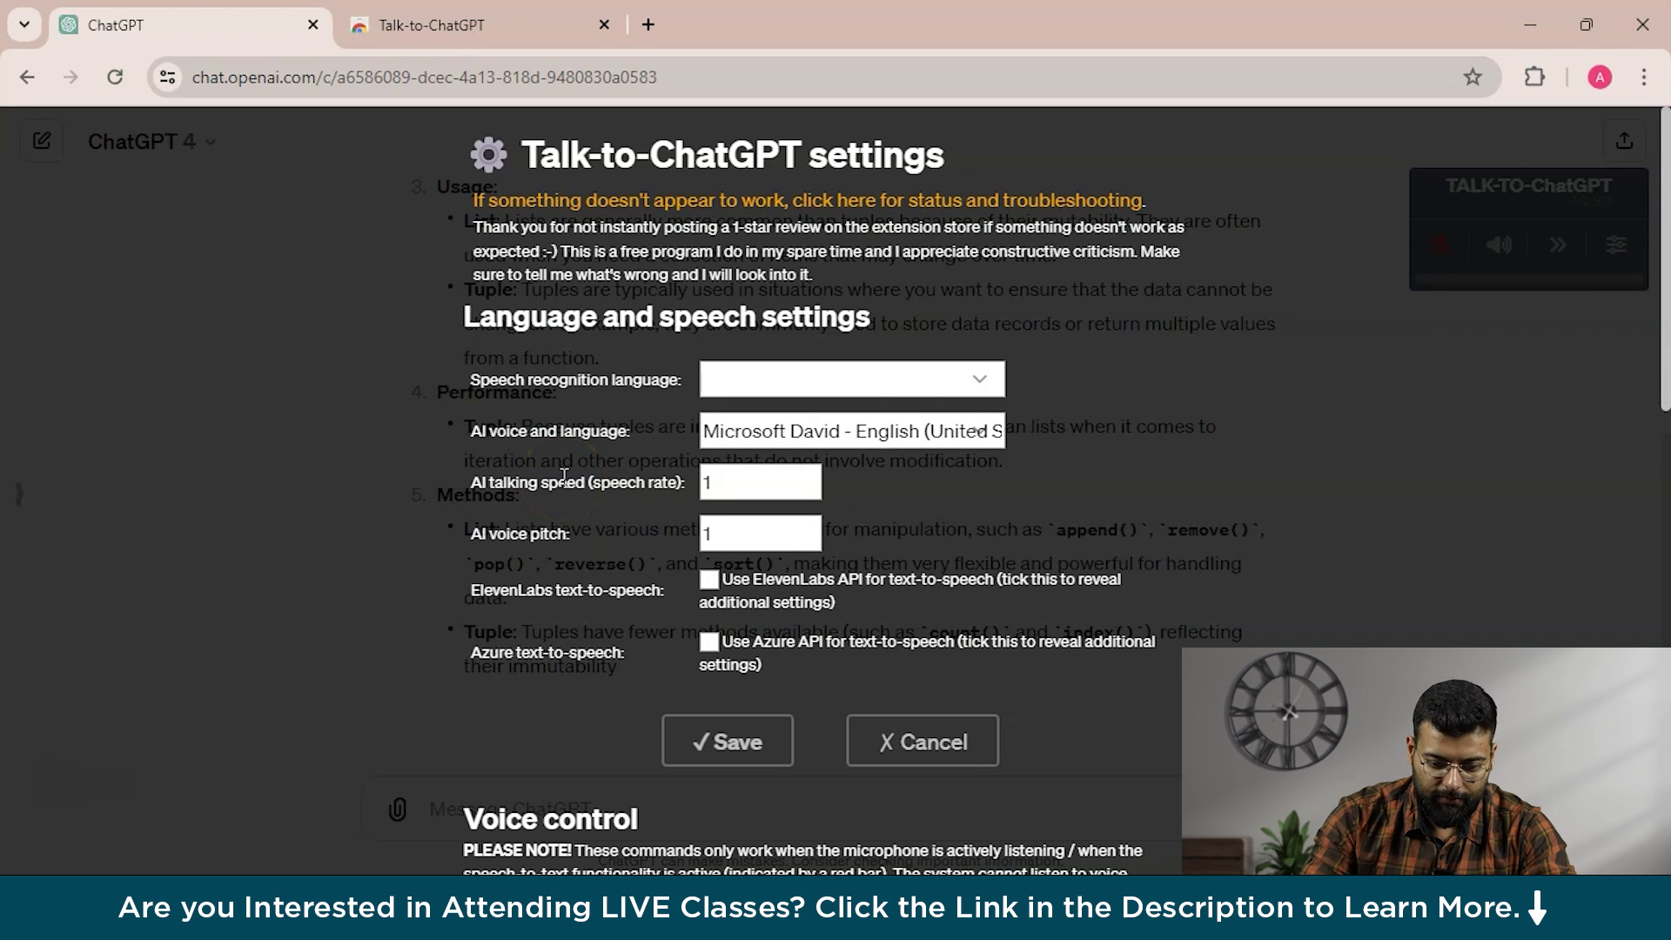
# Step: Keep the AI voice unchanged and tick 'Use ElevenLabs API for text-to-speech'
pyautogui.click(979, 435)
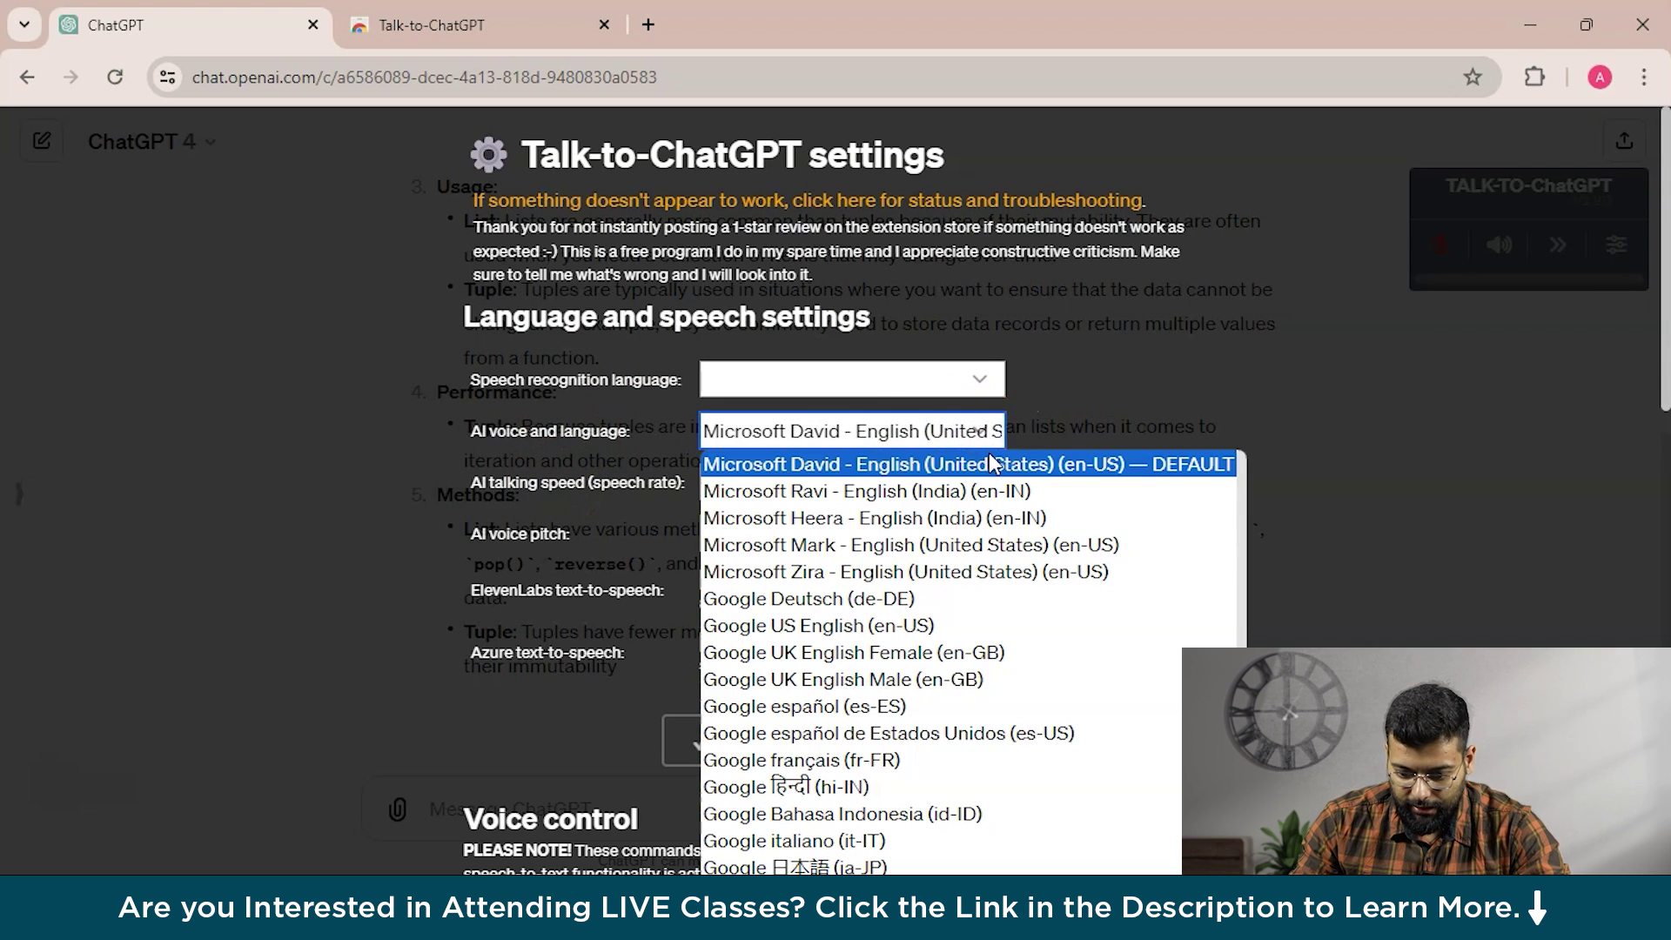
pyautogui.click(998, 524)
pyautogui.click(253, 534)
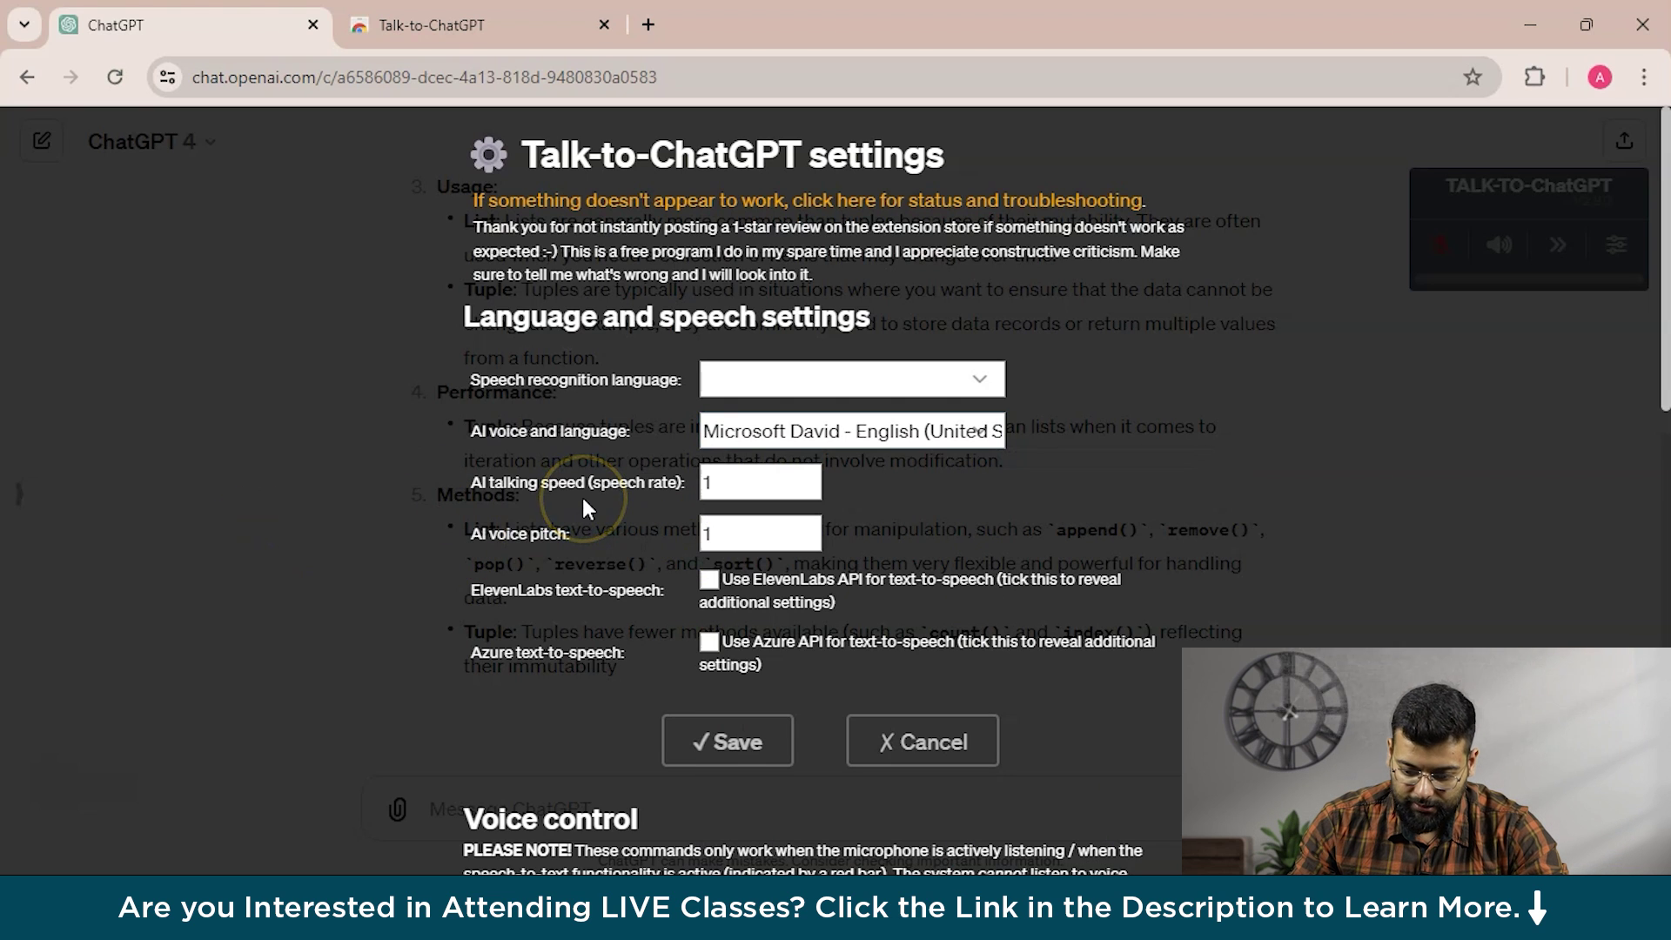
pyautogui.click(708, 493)
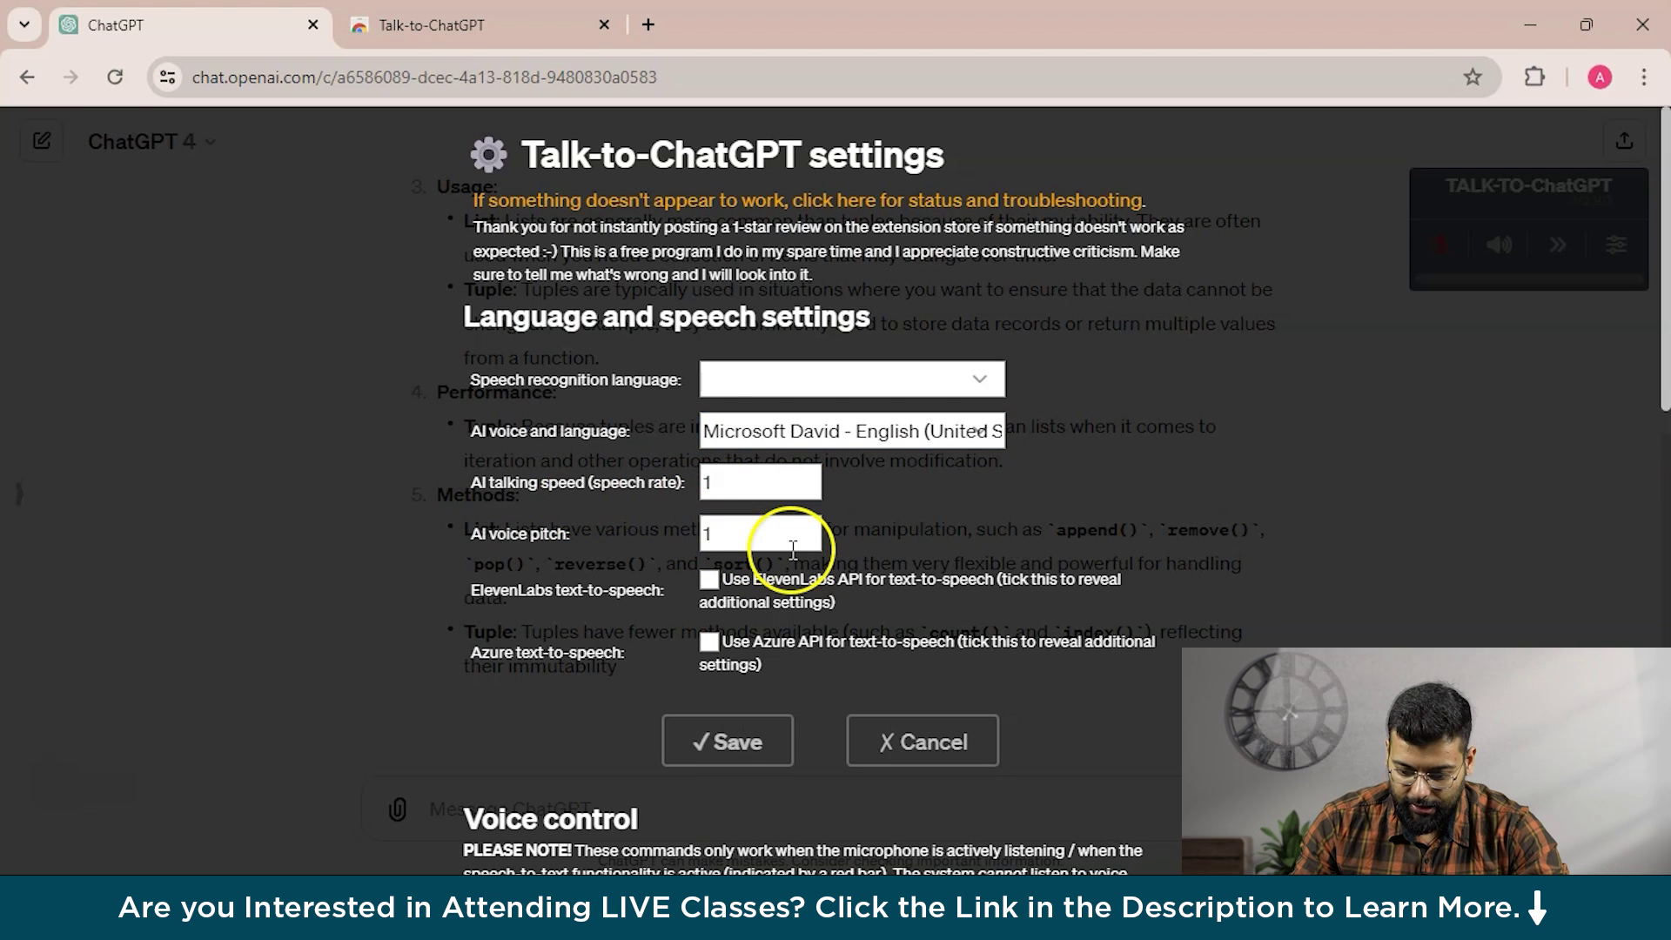
pyautogui.click(708, 579)
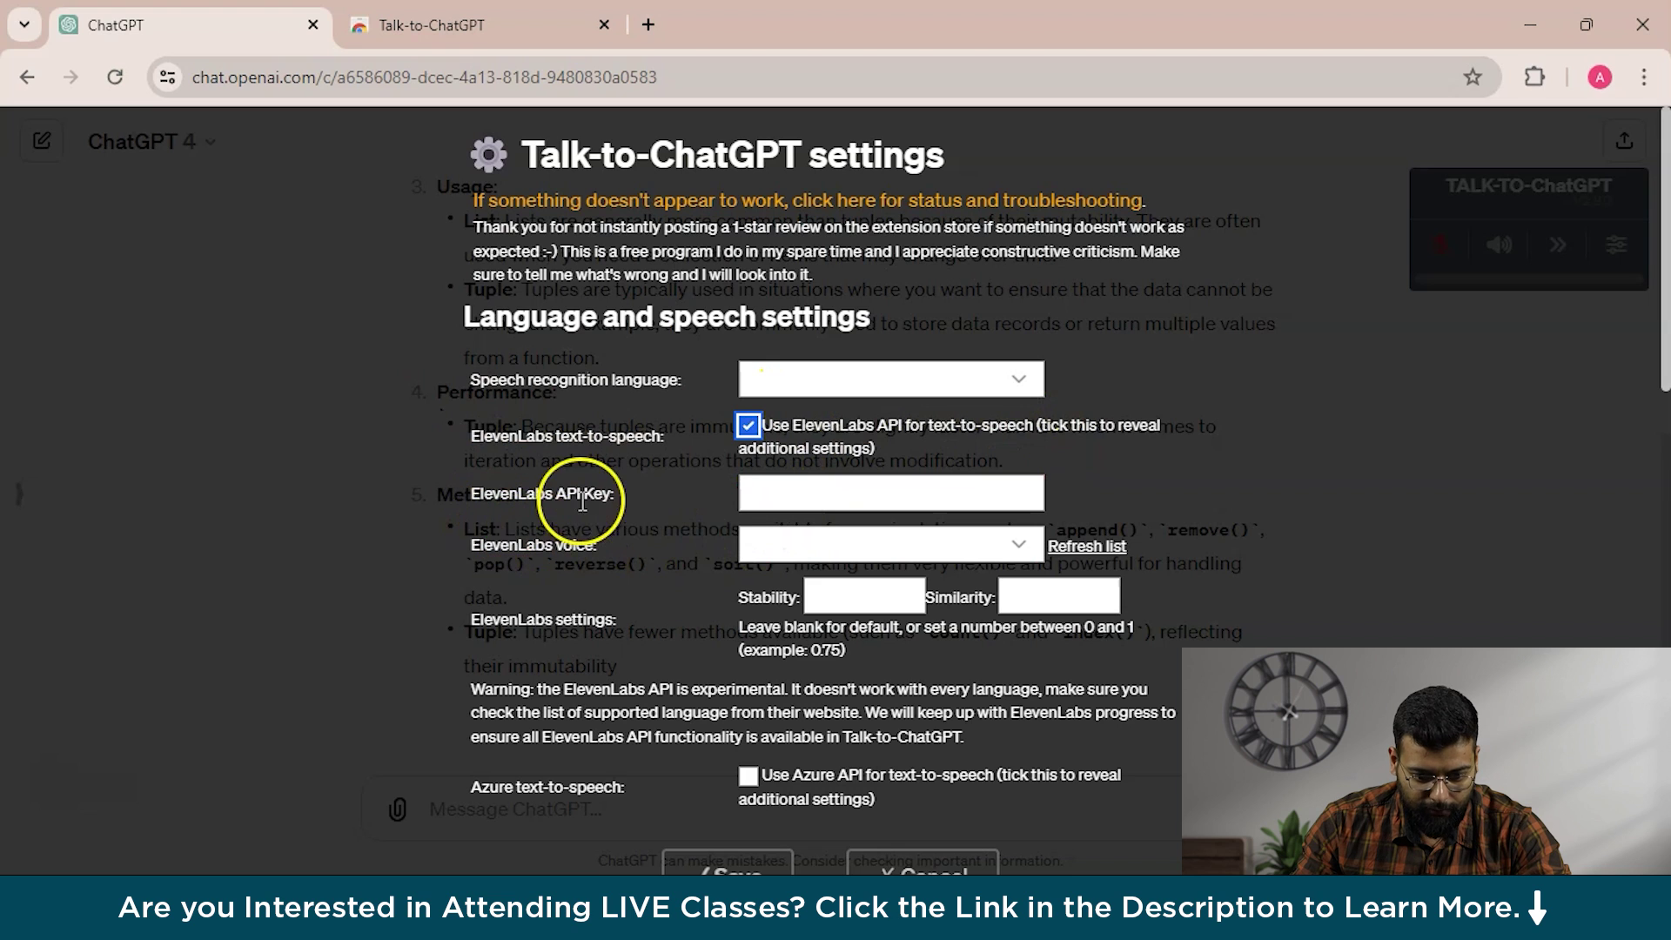
pyautogui.click(897, 502)
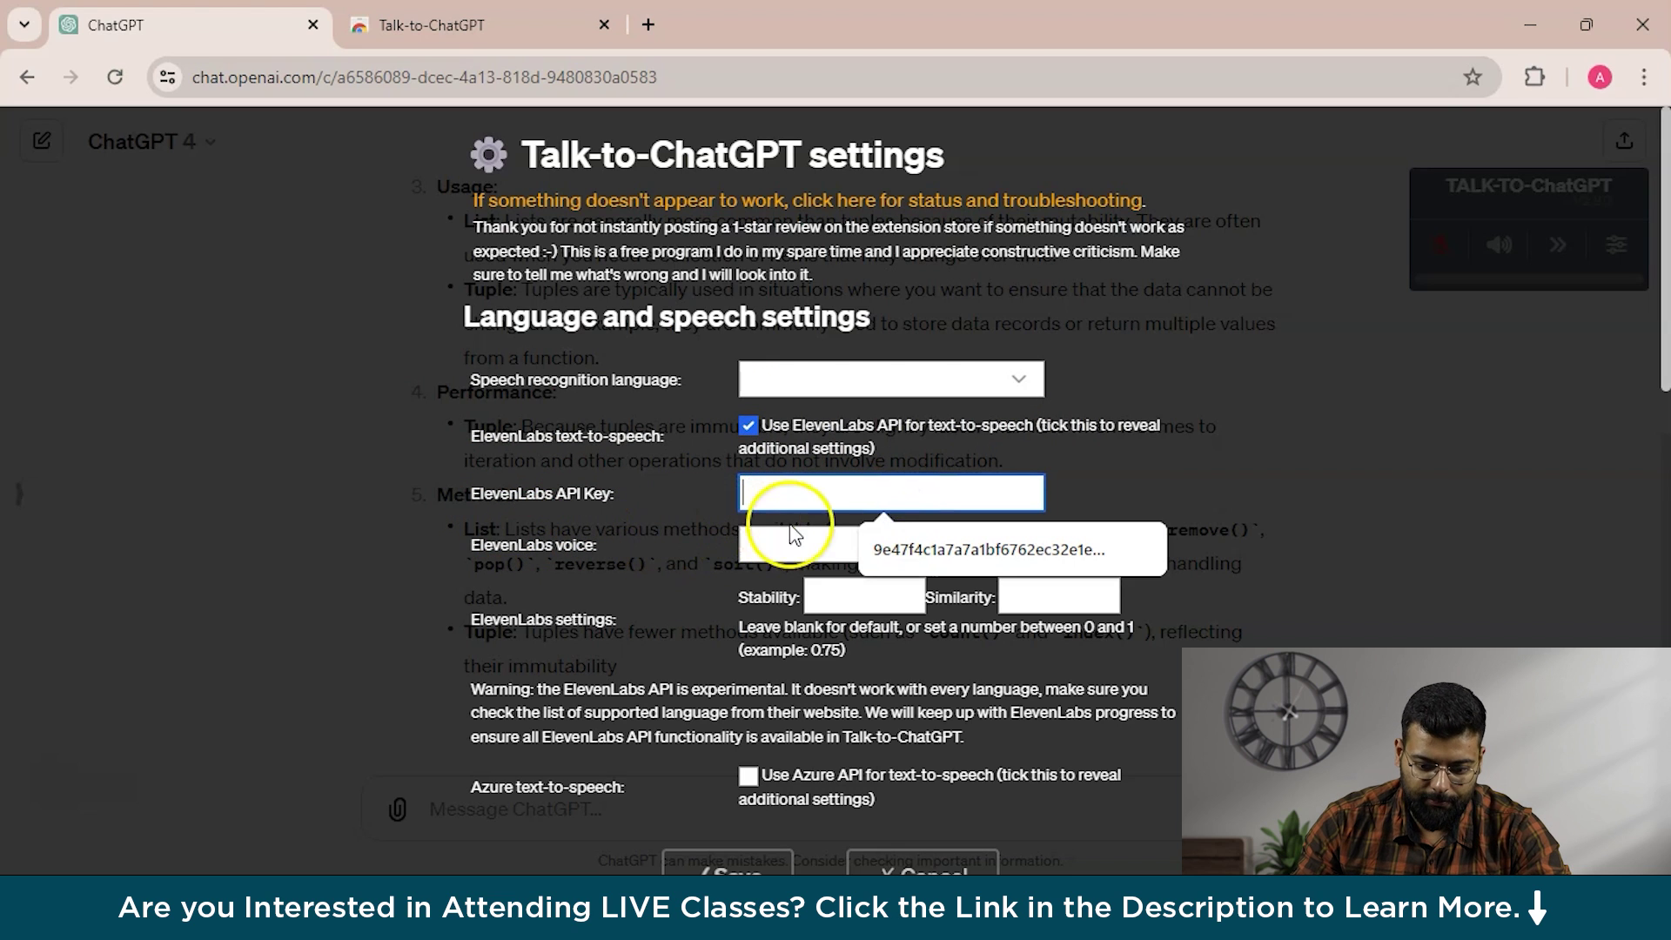
# Step: Autofill the saved ElevenLabs API key and save, which raises the choose-a-voice alert
pyautogui.click(972, 544)
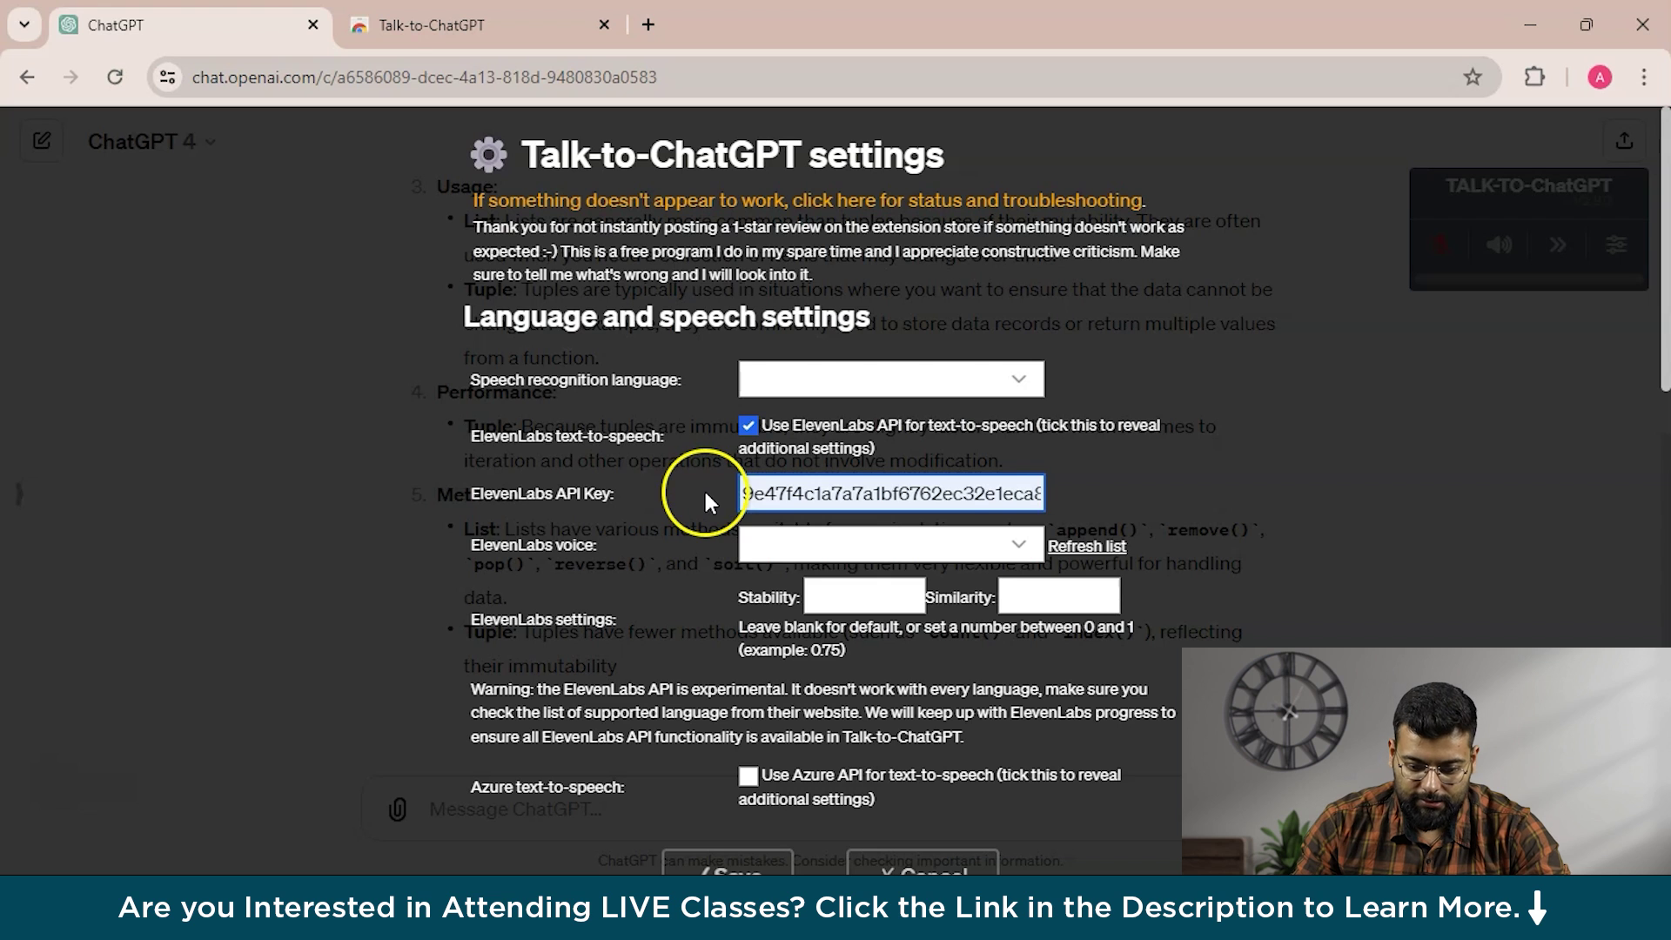
pyautogui.scroll(-5, 705, 573)
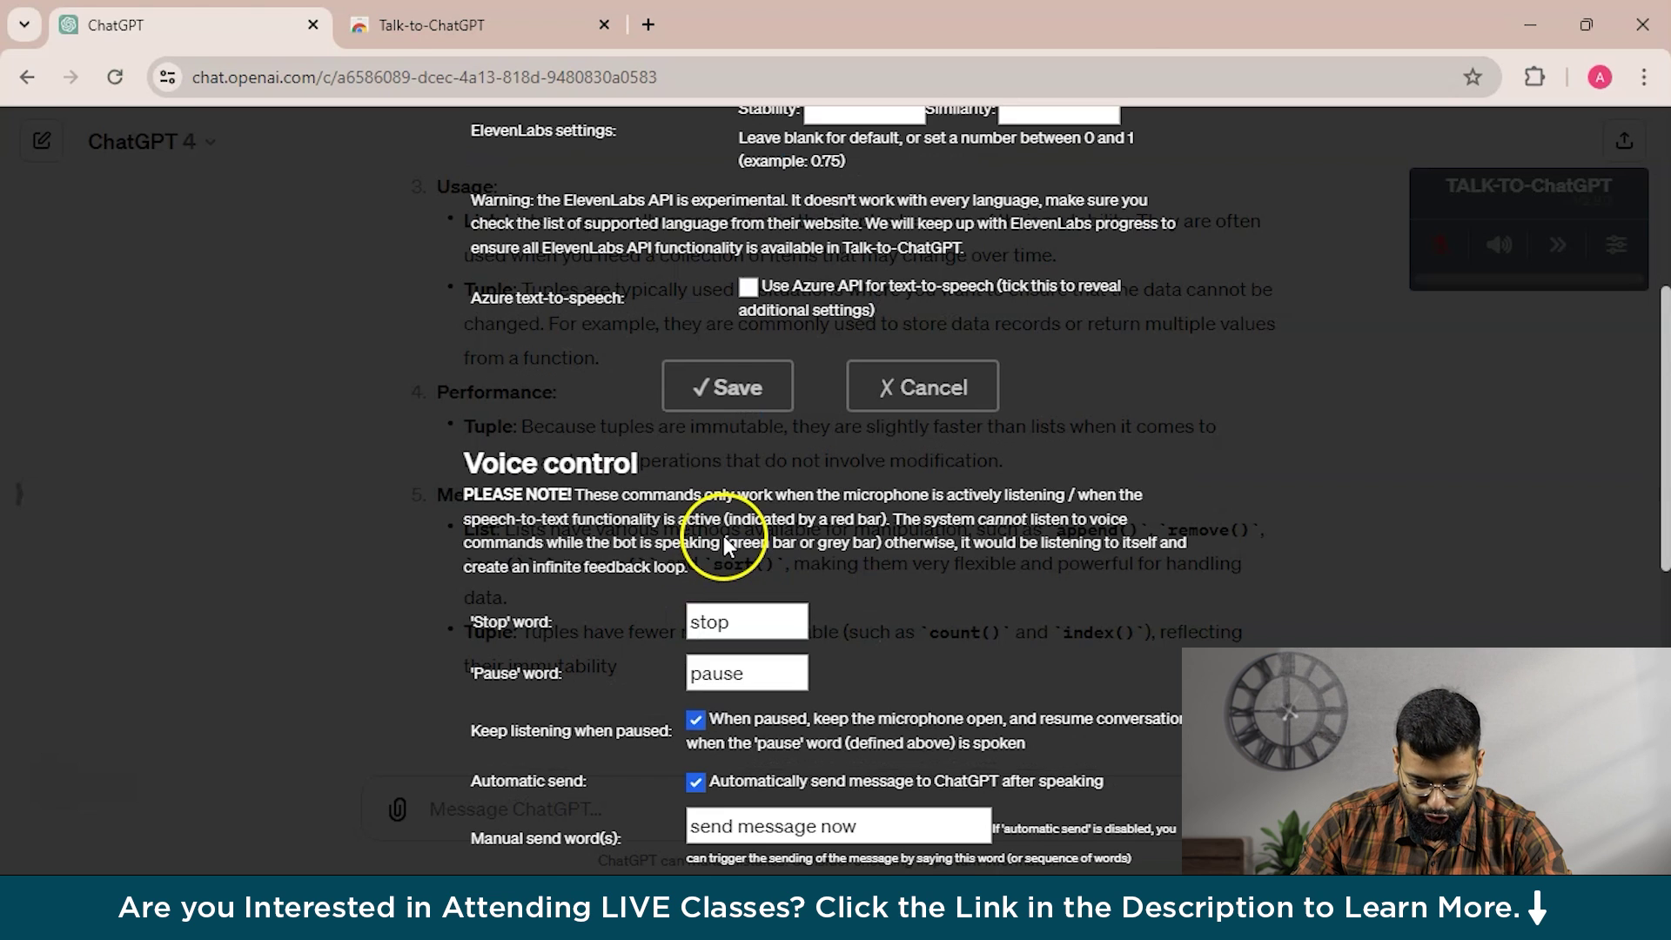
pyautogui.scroll(-3, 833, 551)
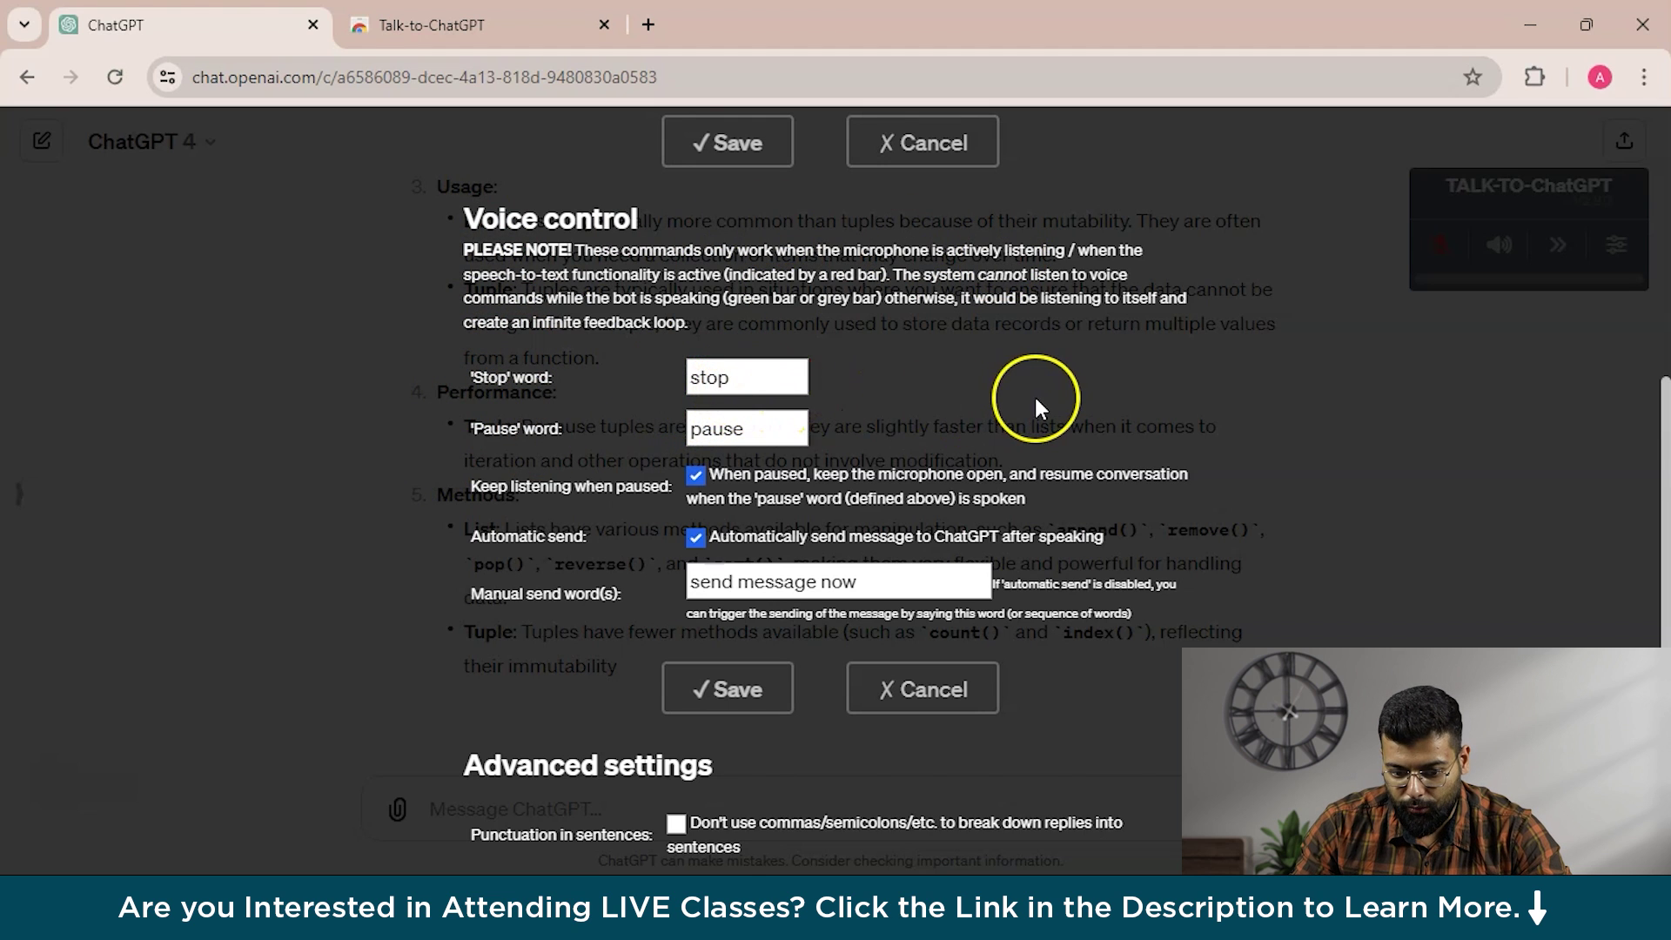
pyautogui.click(798, 393)
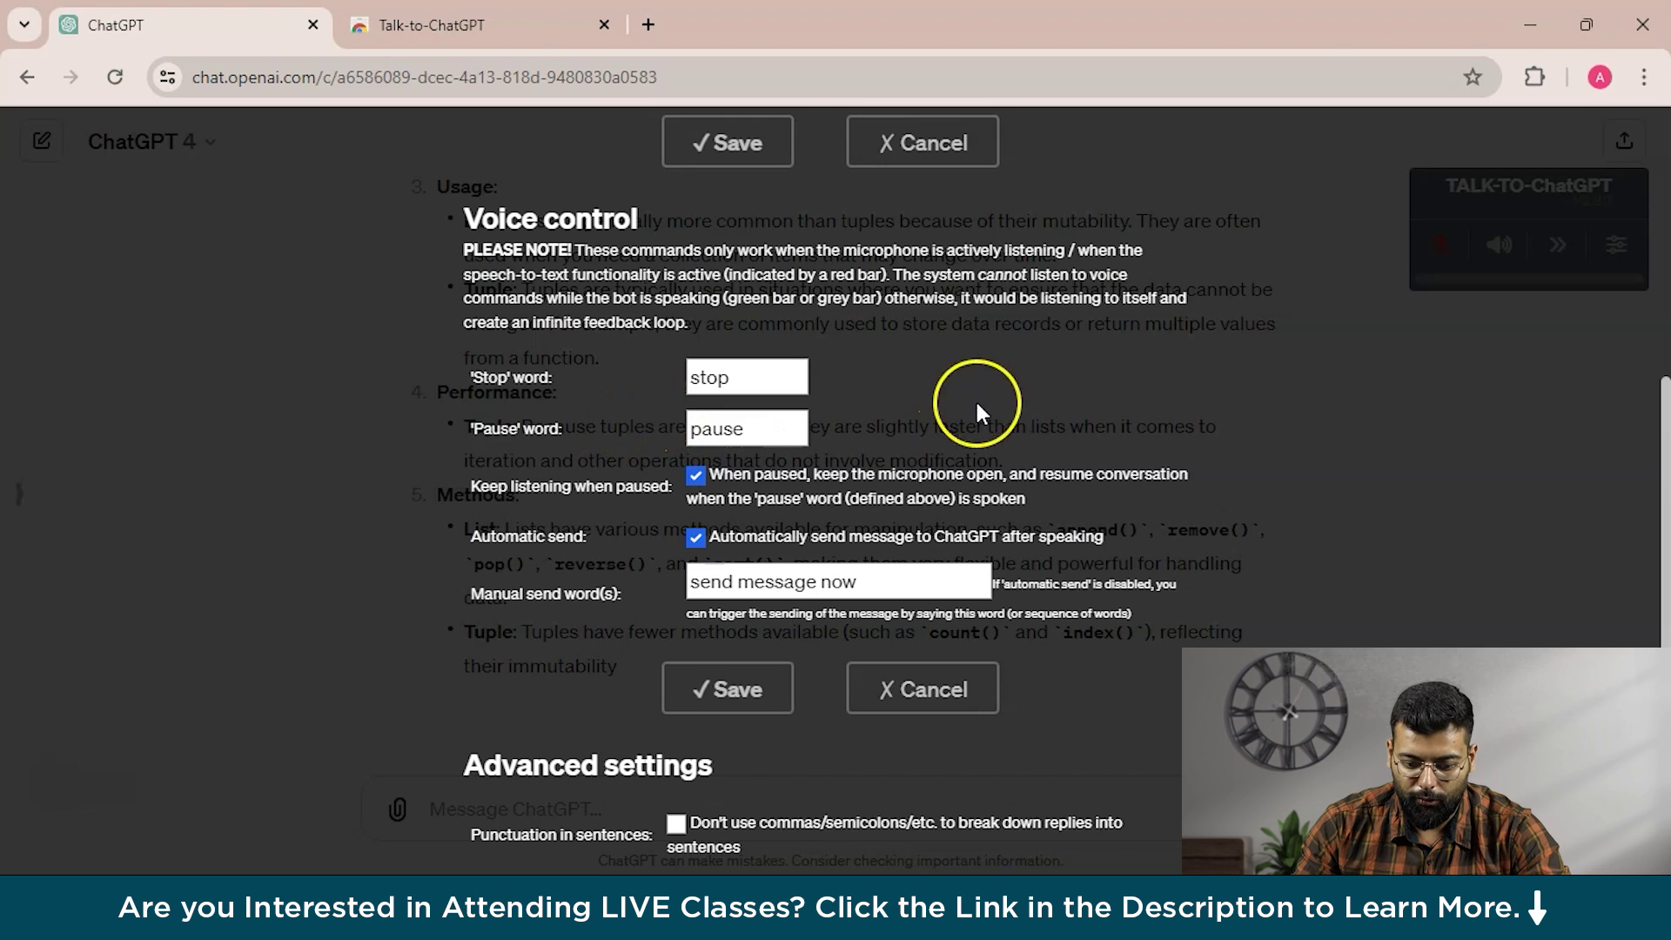
pyautogui.click(753, 692)
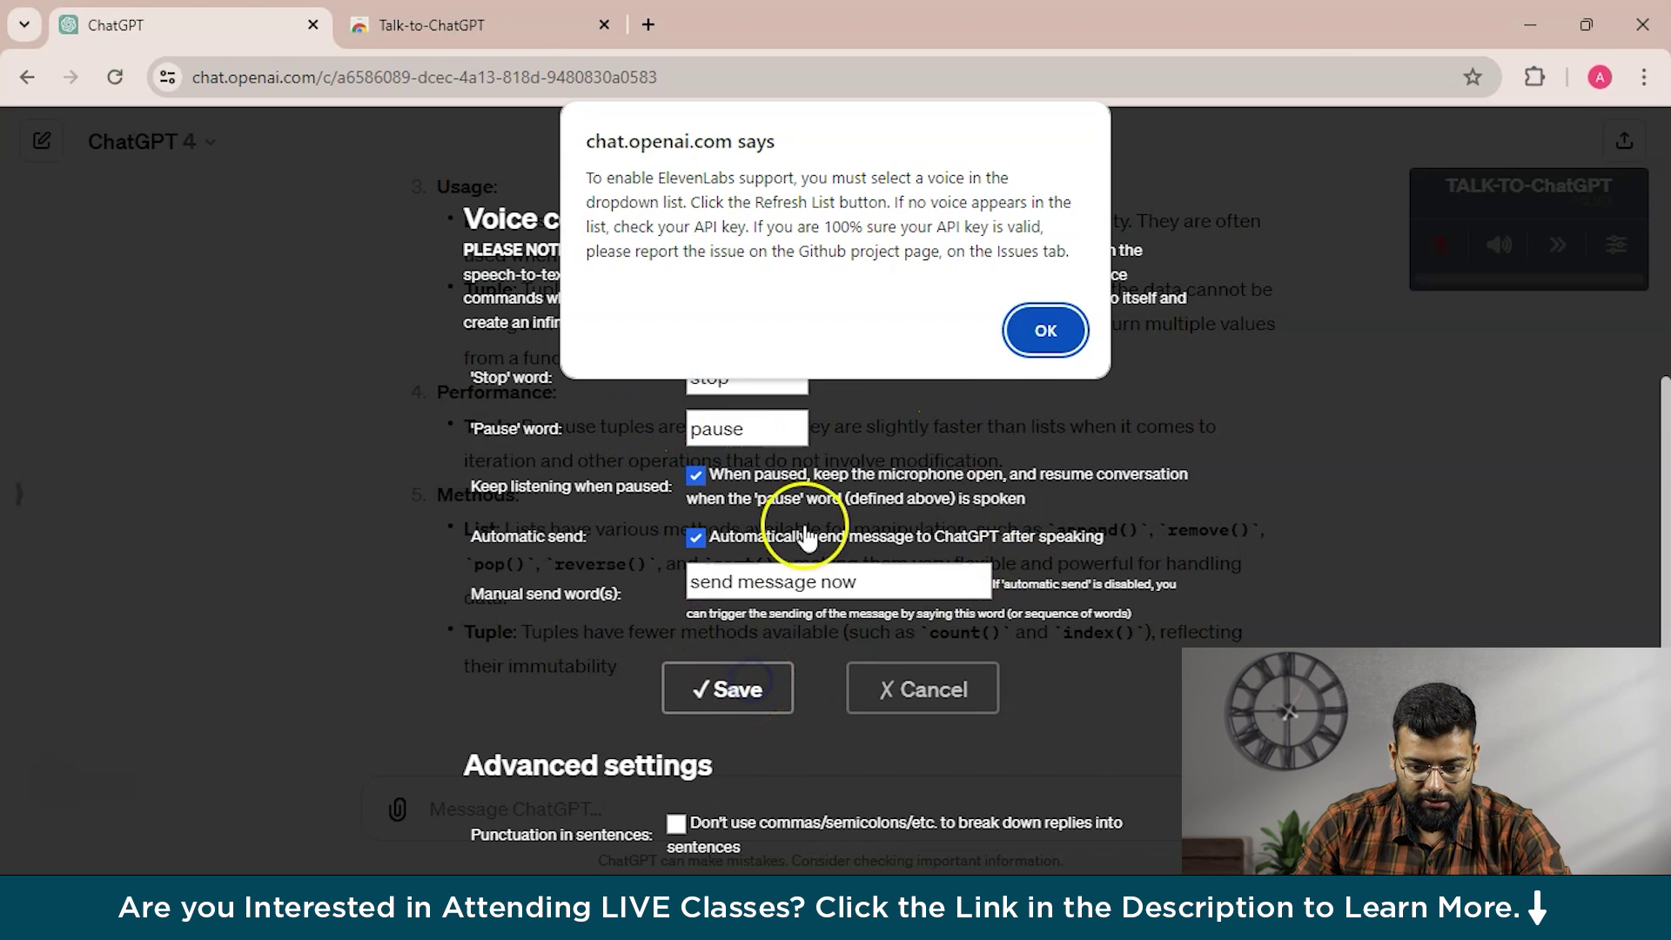
# Step: Dismiss the alert and open the ElevenLabs Text to Speech API page from a 'elevenlabs api' search
pyautogui.click(1040, 330)
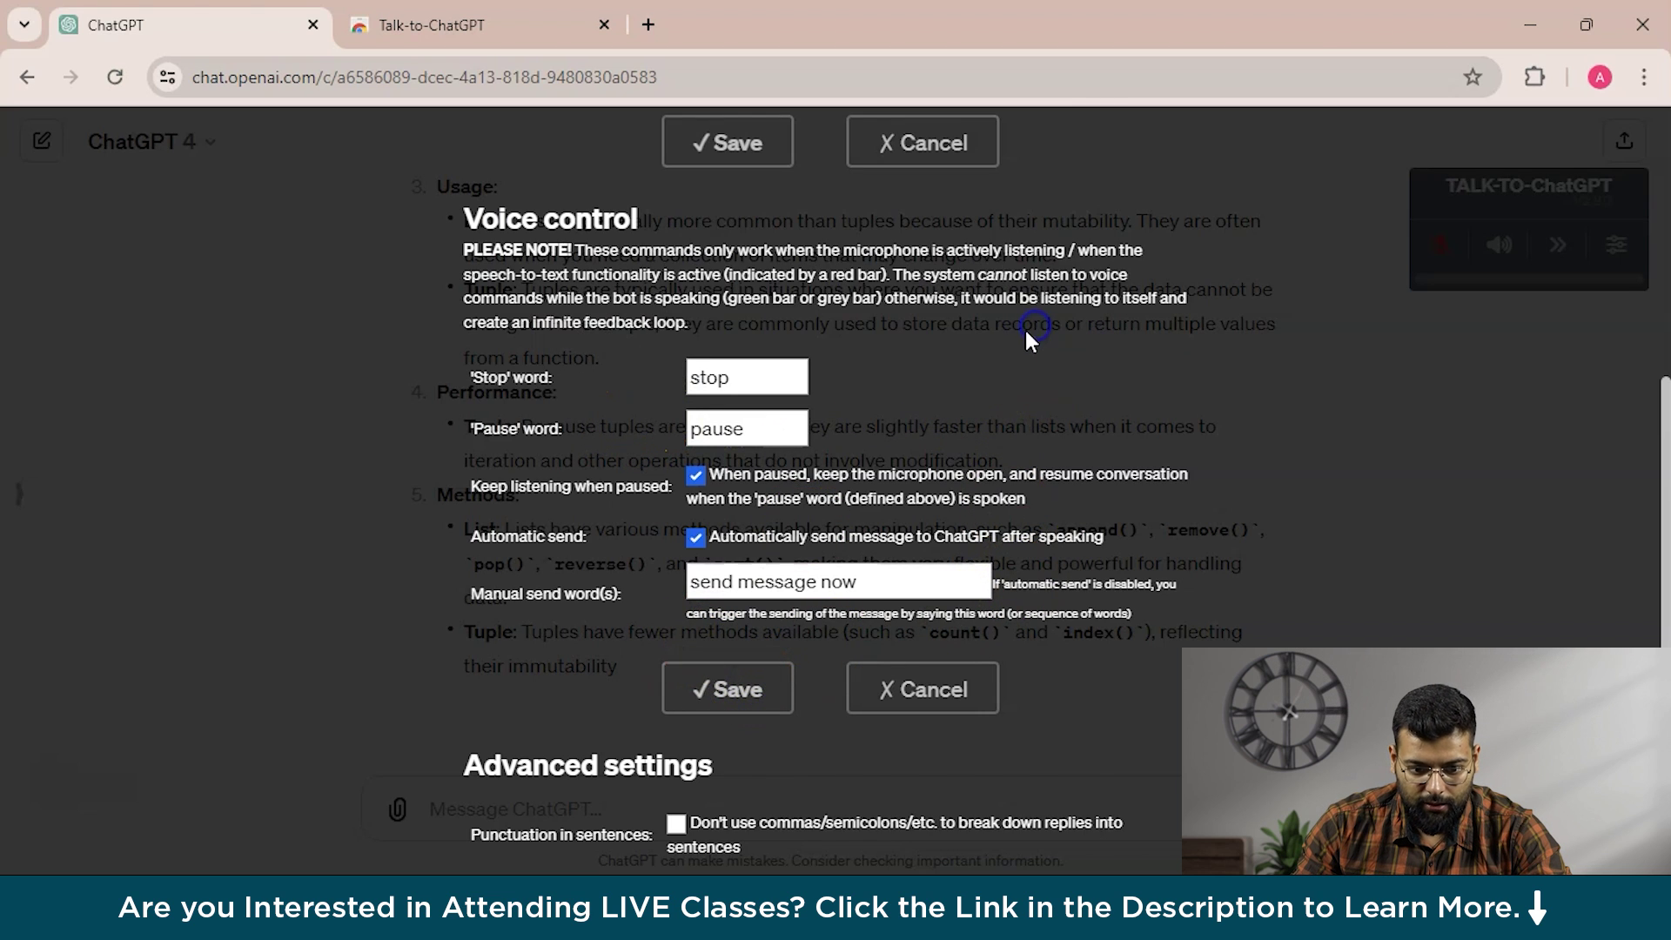
pyautogui.click(647, 25)
pyautogui.click(566, 66)
pyautogui.click(399, 187)
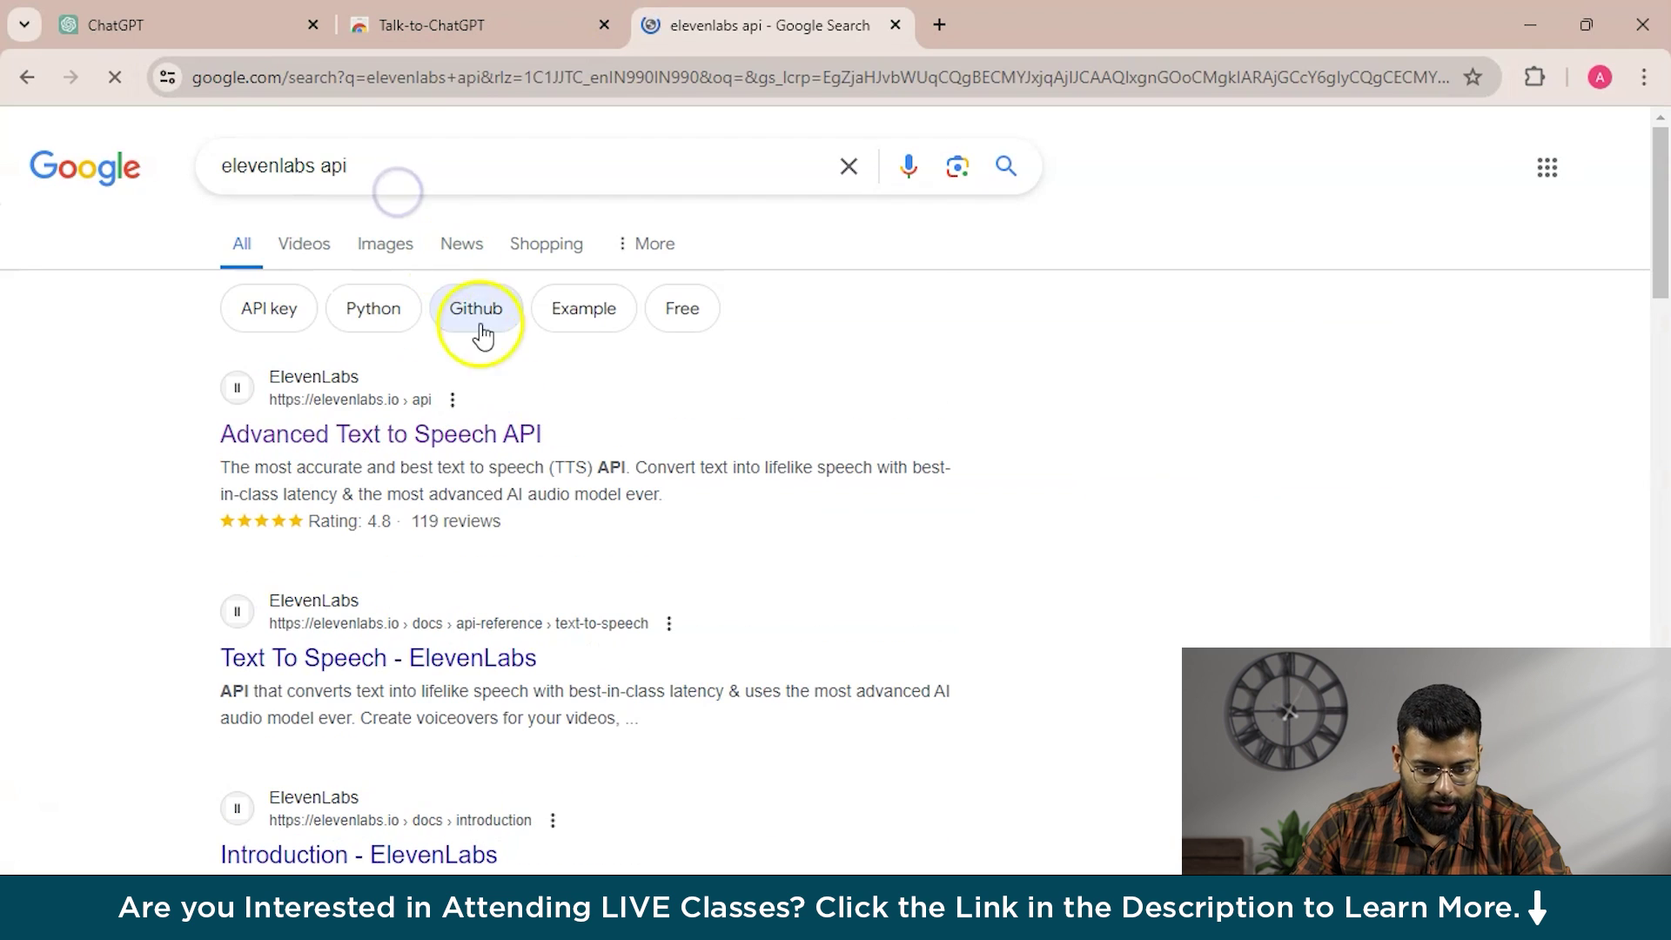
pyautogui.click(410, 433)
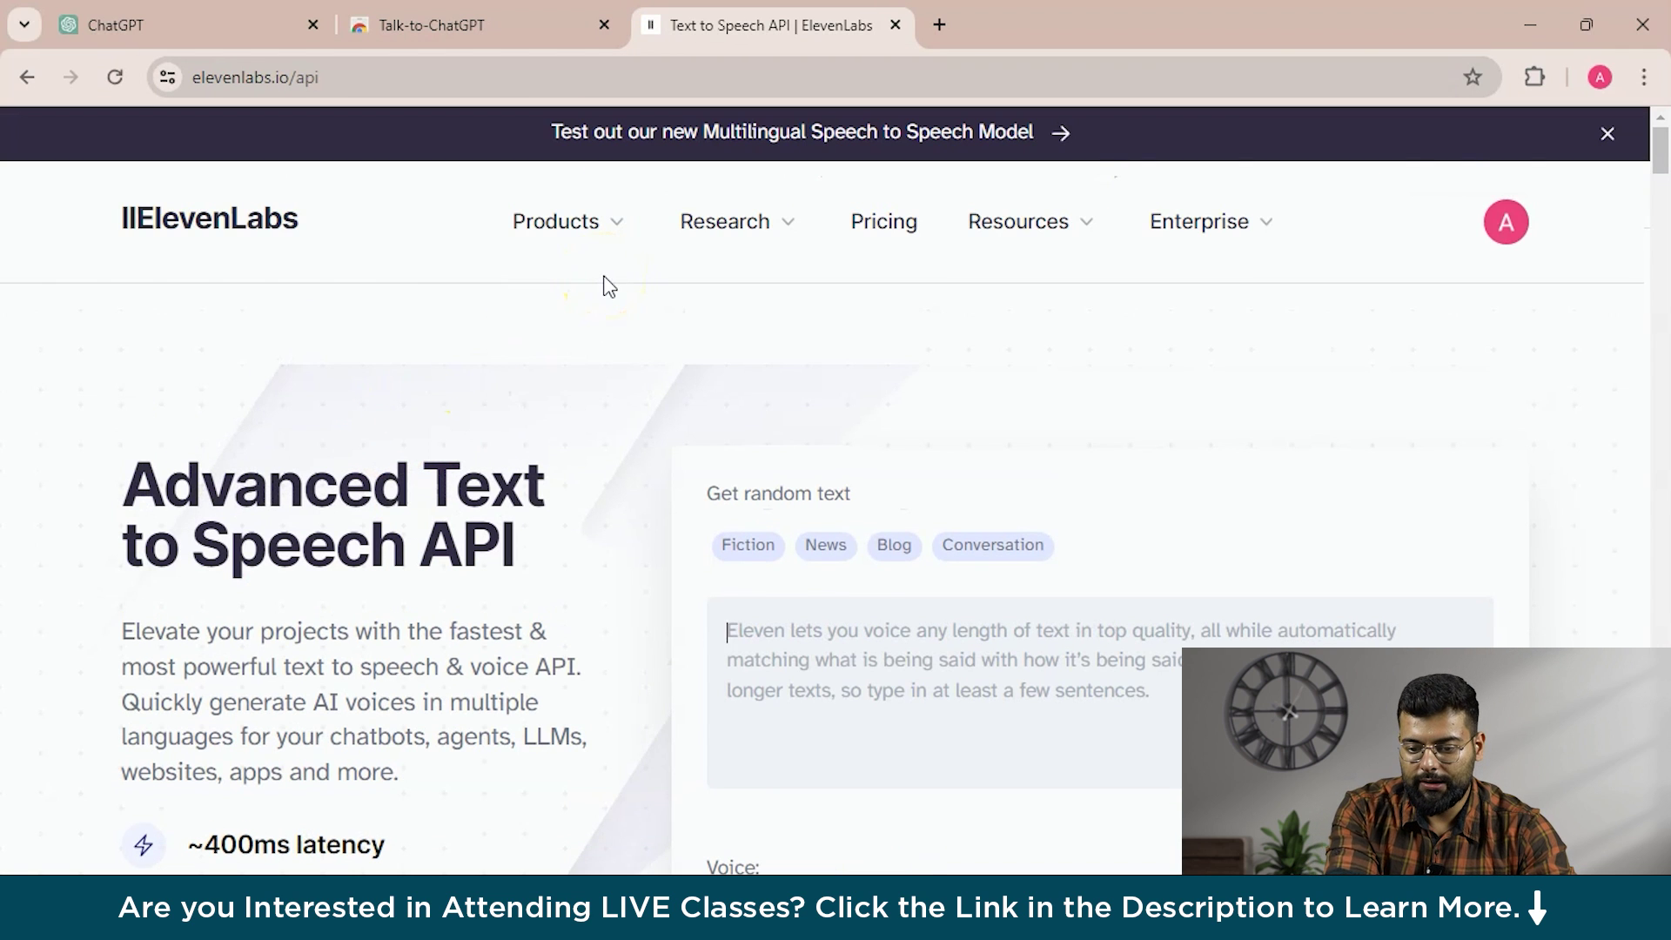
# Step: Open the ElevenLabs profile settings and select the API key to copy it
pyautogui.scroll(-3, 455, 473)
pyautogui.click(1505, 222)
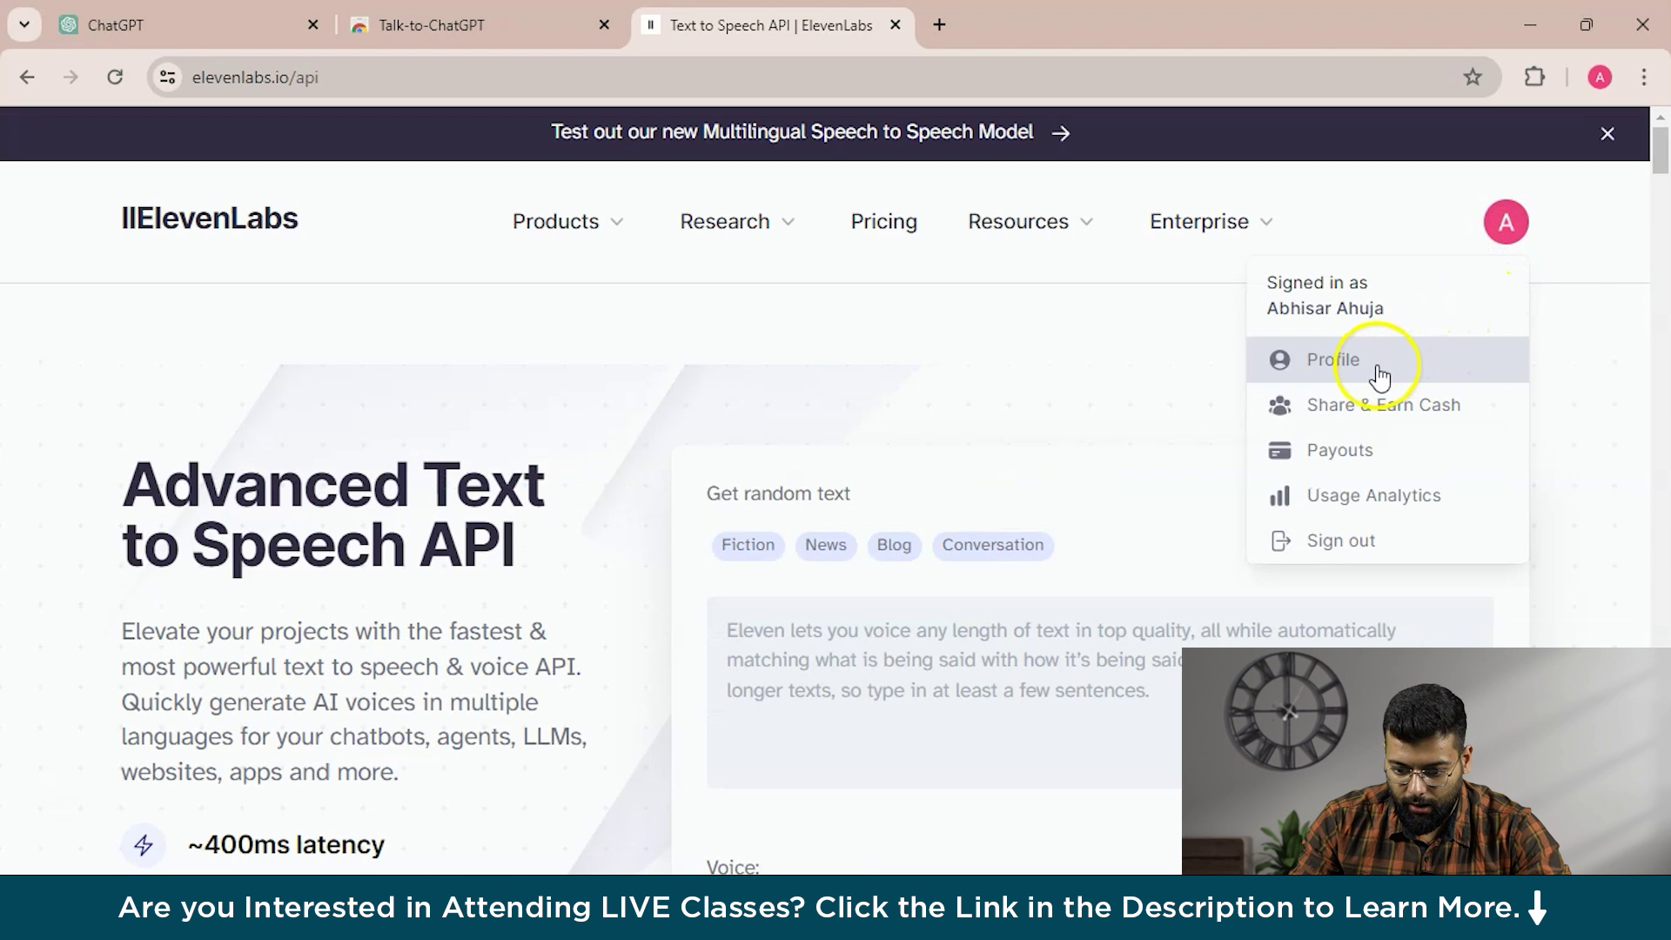
pyautogui.click(1375, 371)
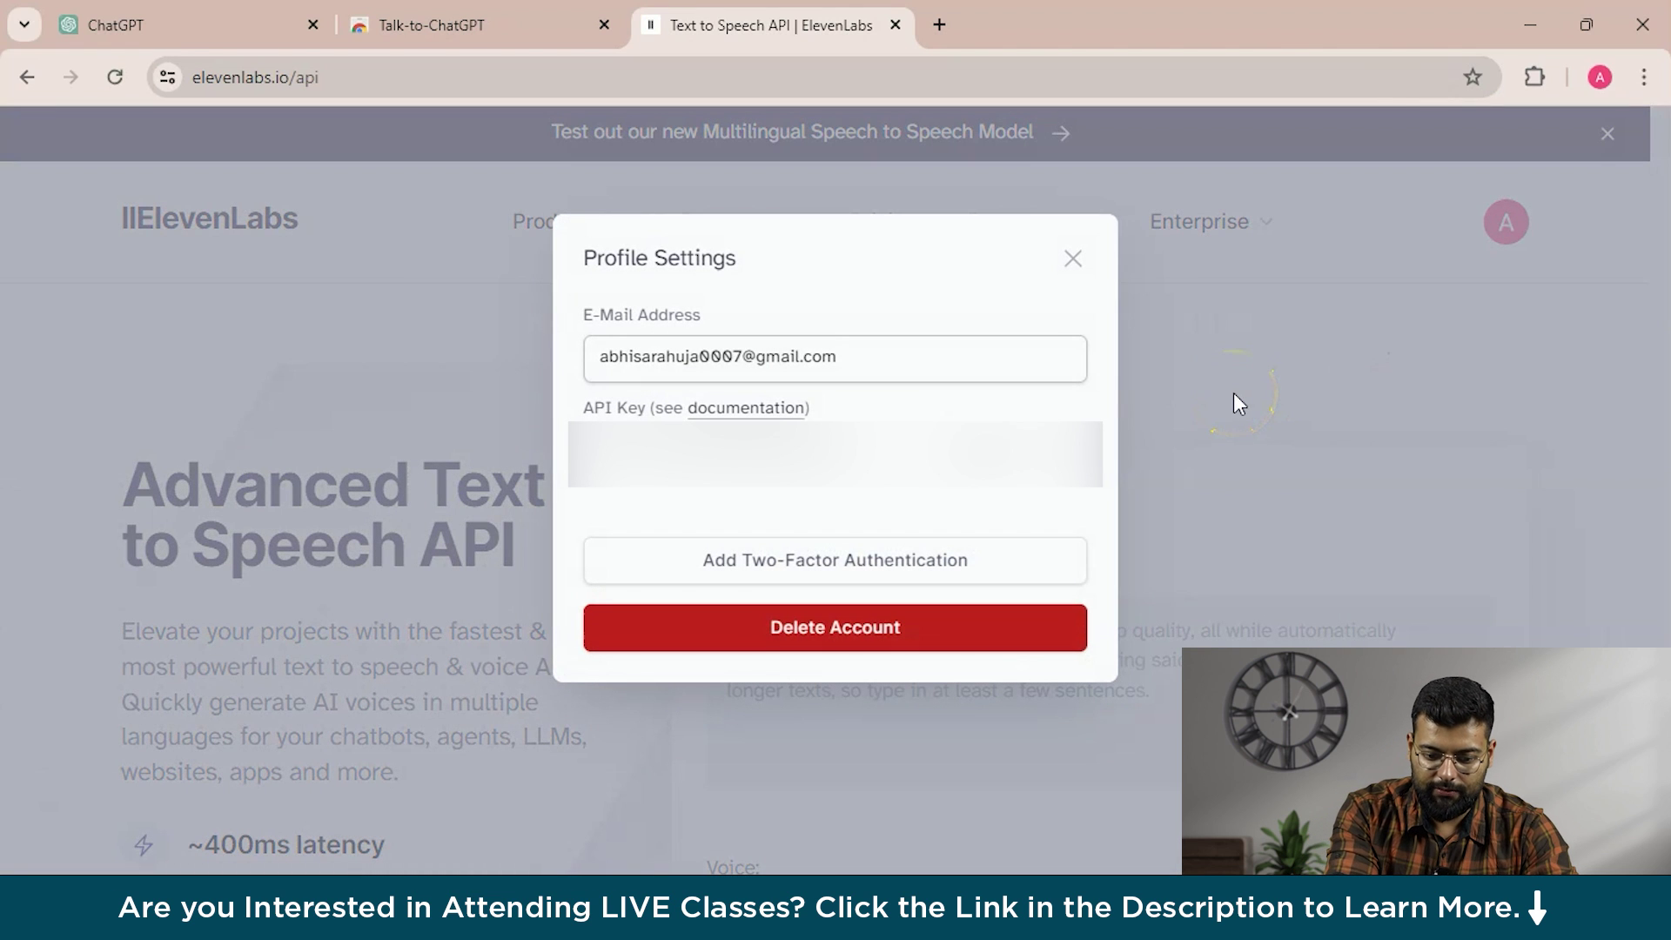
pyautogui.click(987, 454)
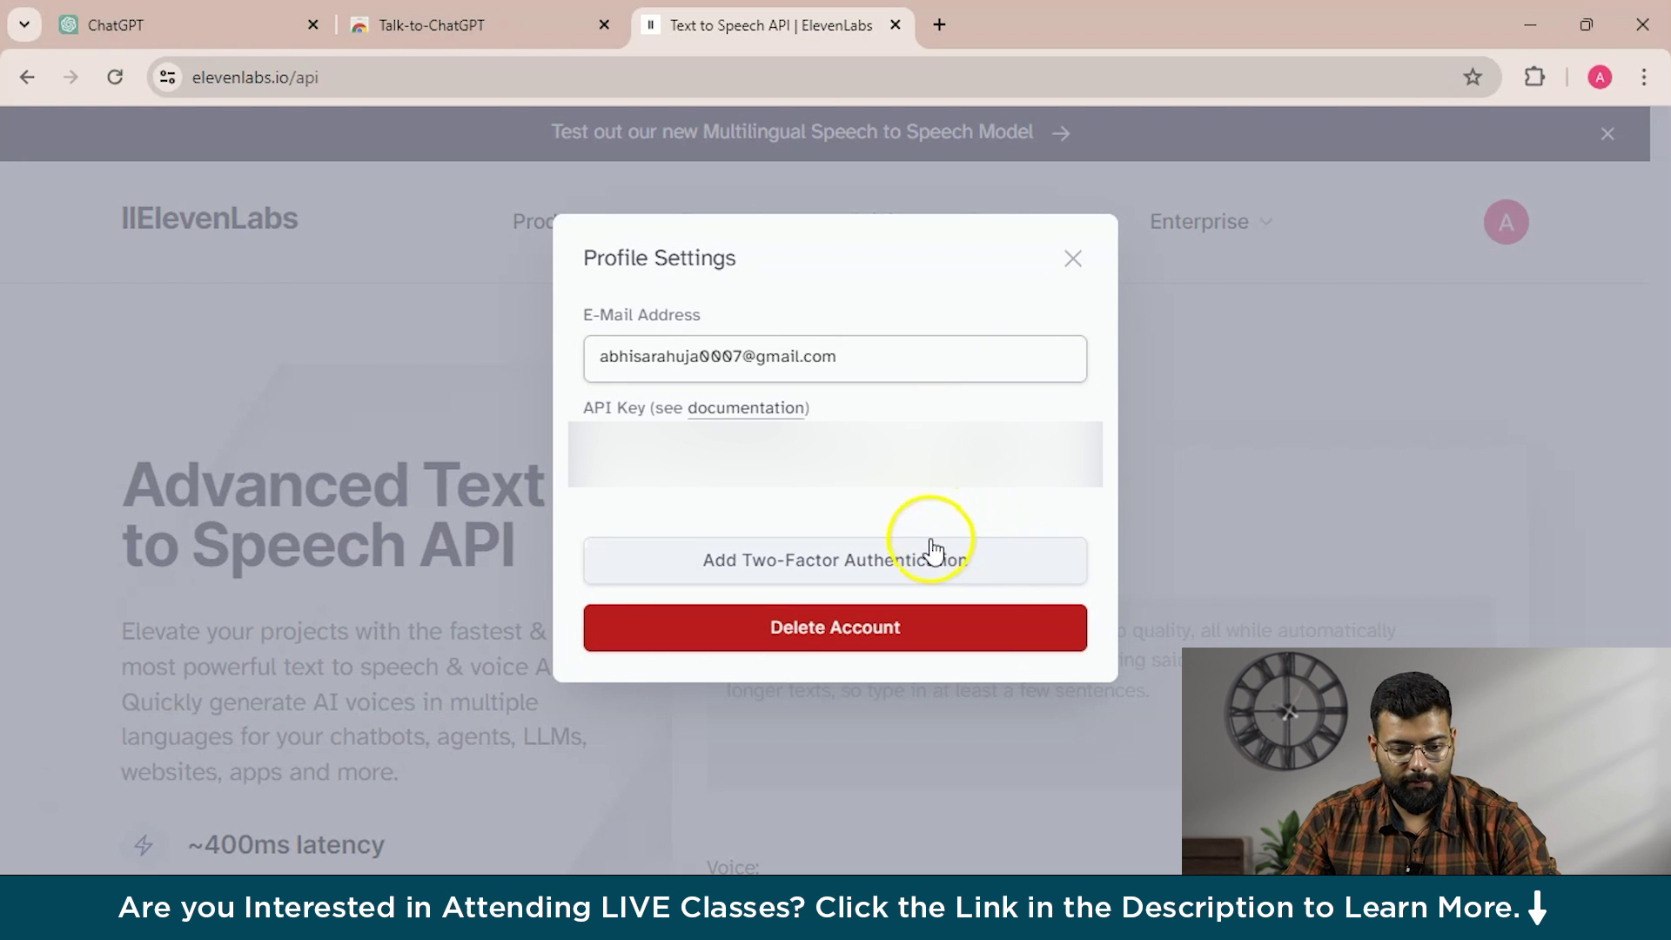
# Step: Return to the ChatGPT tab with the Talk-to-ChatGPT settings
pyautogui.hotkey('alt', 'Tab')
pyautogui.press('Escape')
pyautogui.hotkey('ctrl', 'shift', 'Tab')
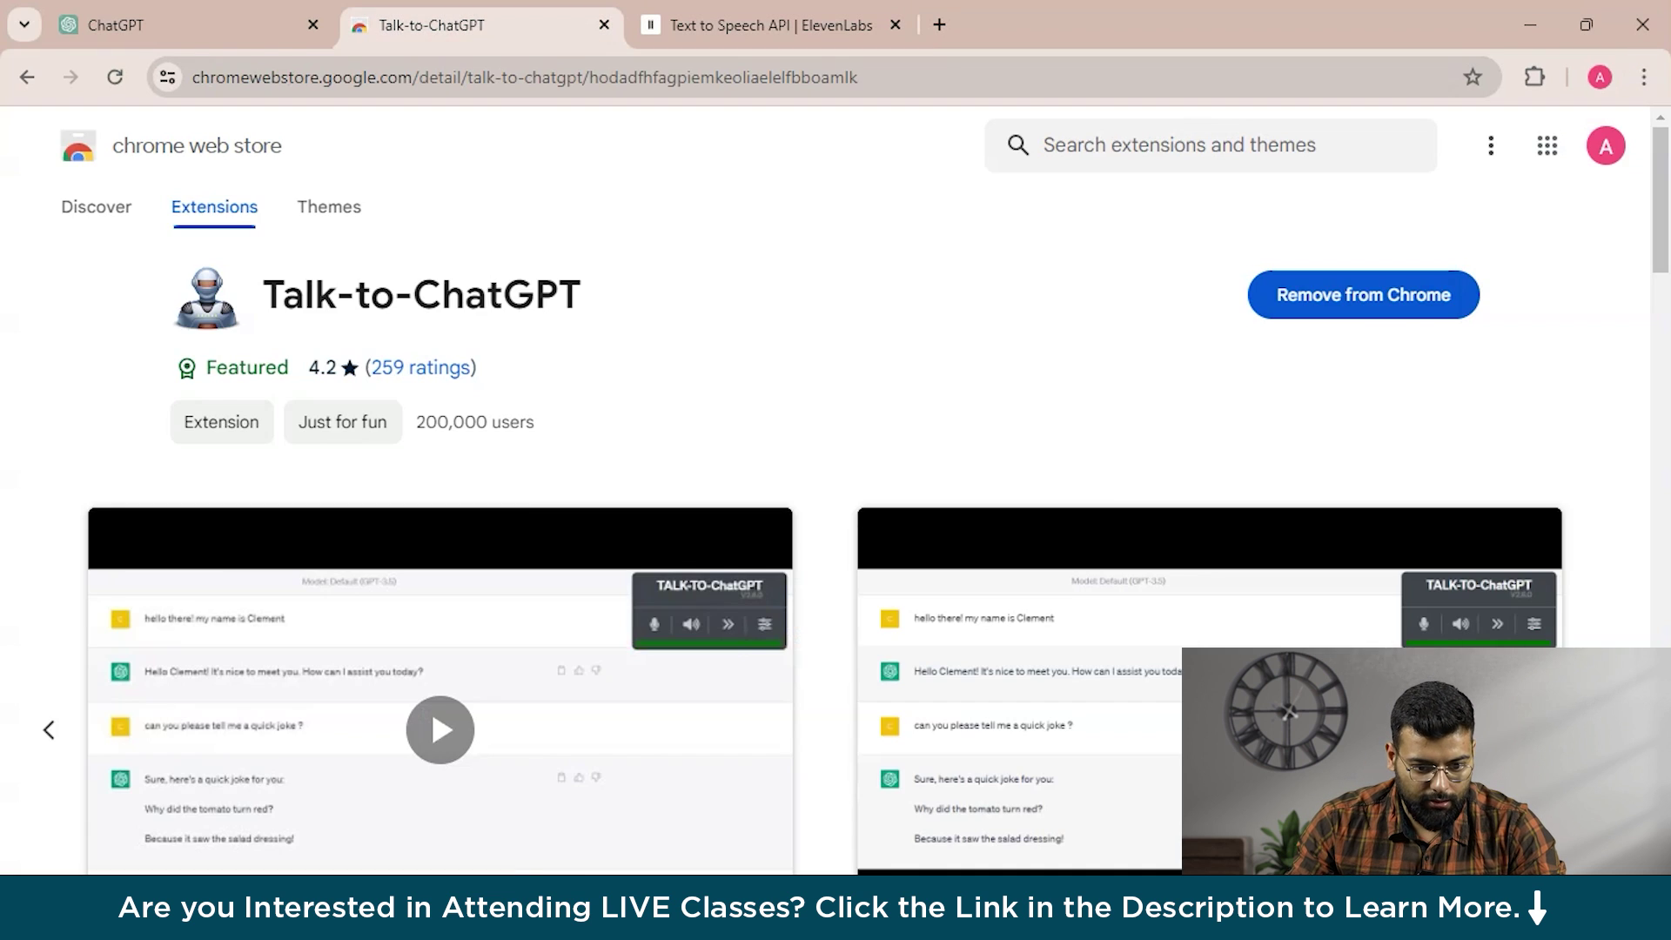
pyautogui.hotkey('ctrl', 'shift', 'Tab')
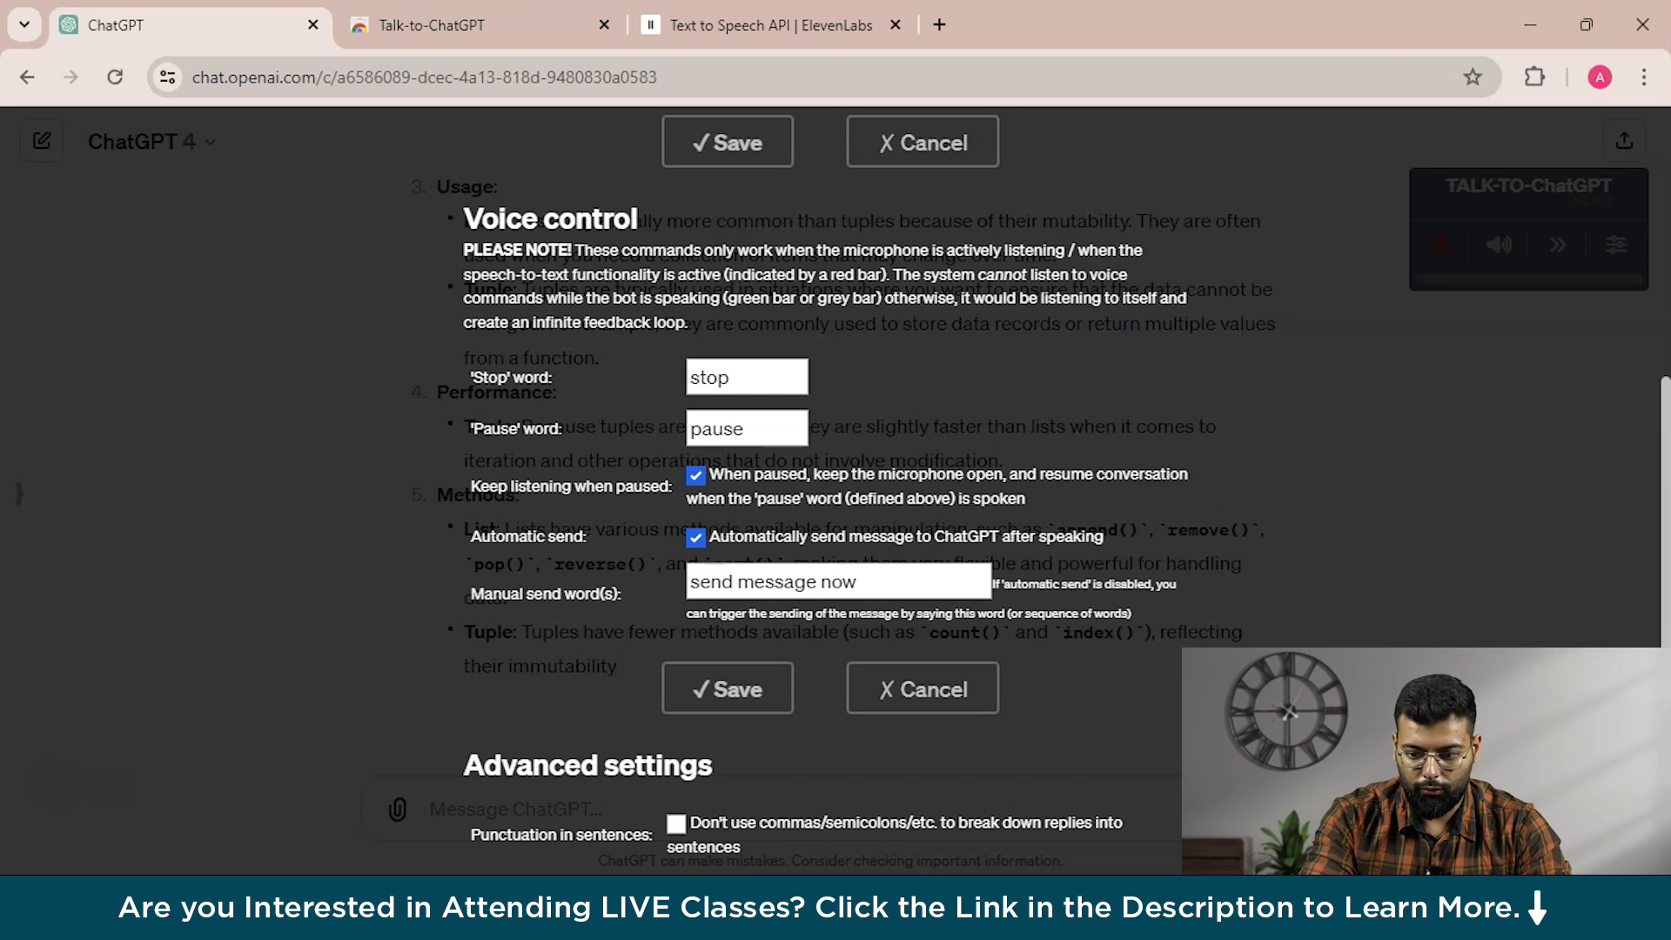
# Step: Enter the ElevenLabs API key, choose Antoni as the ElevenLabs voice, and save
pyautogui.scroll(10, 792, 435)
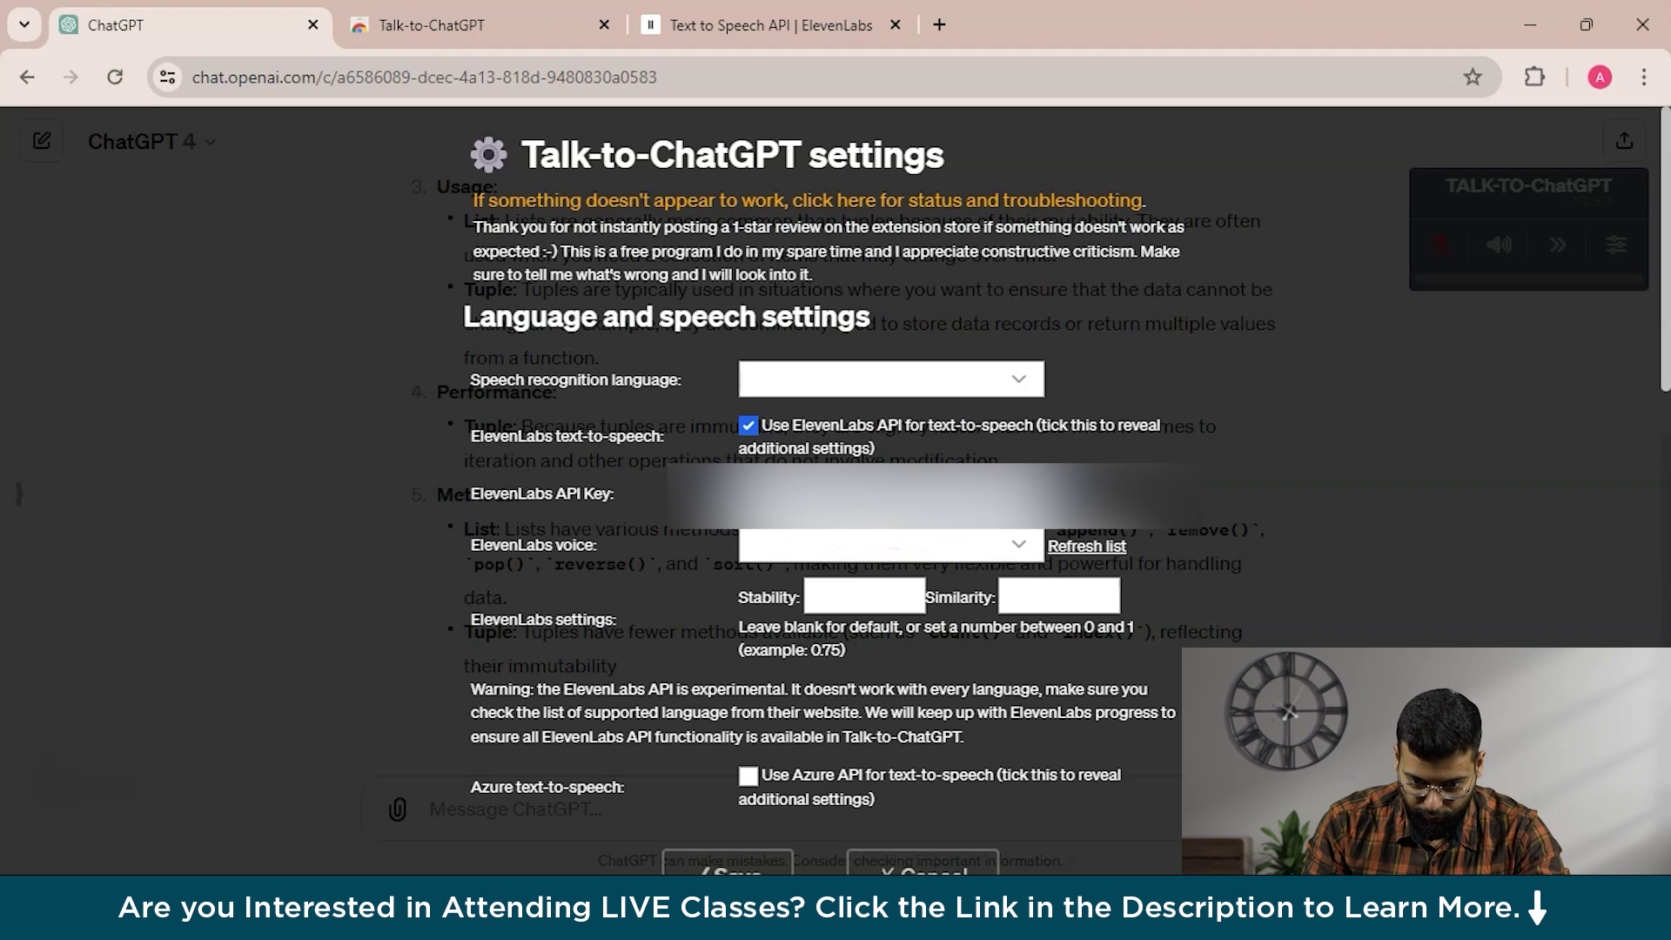
pyautogui.click(1081, 523)
pyautogui.click(1010, 544)
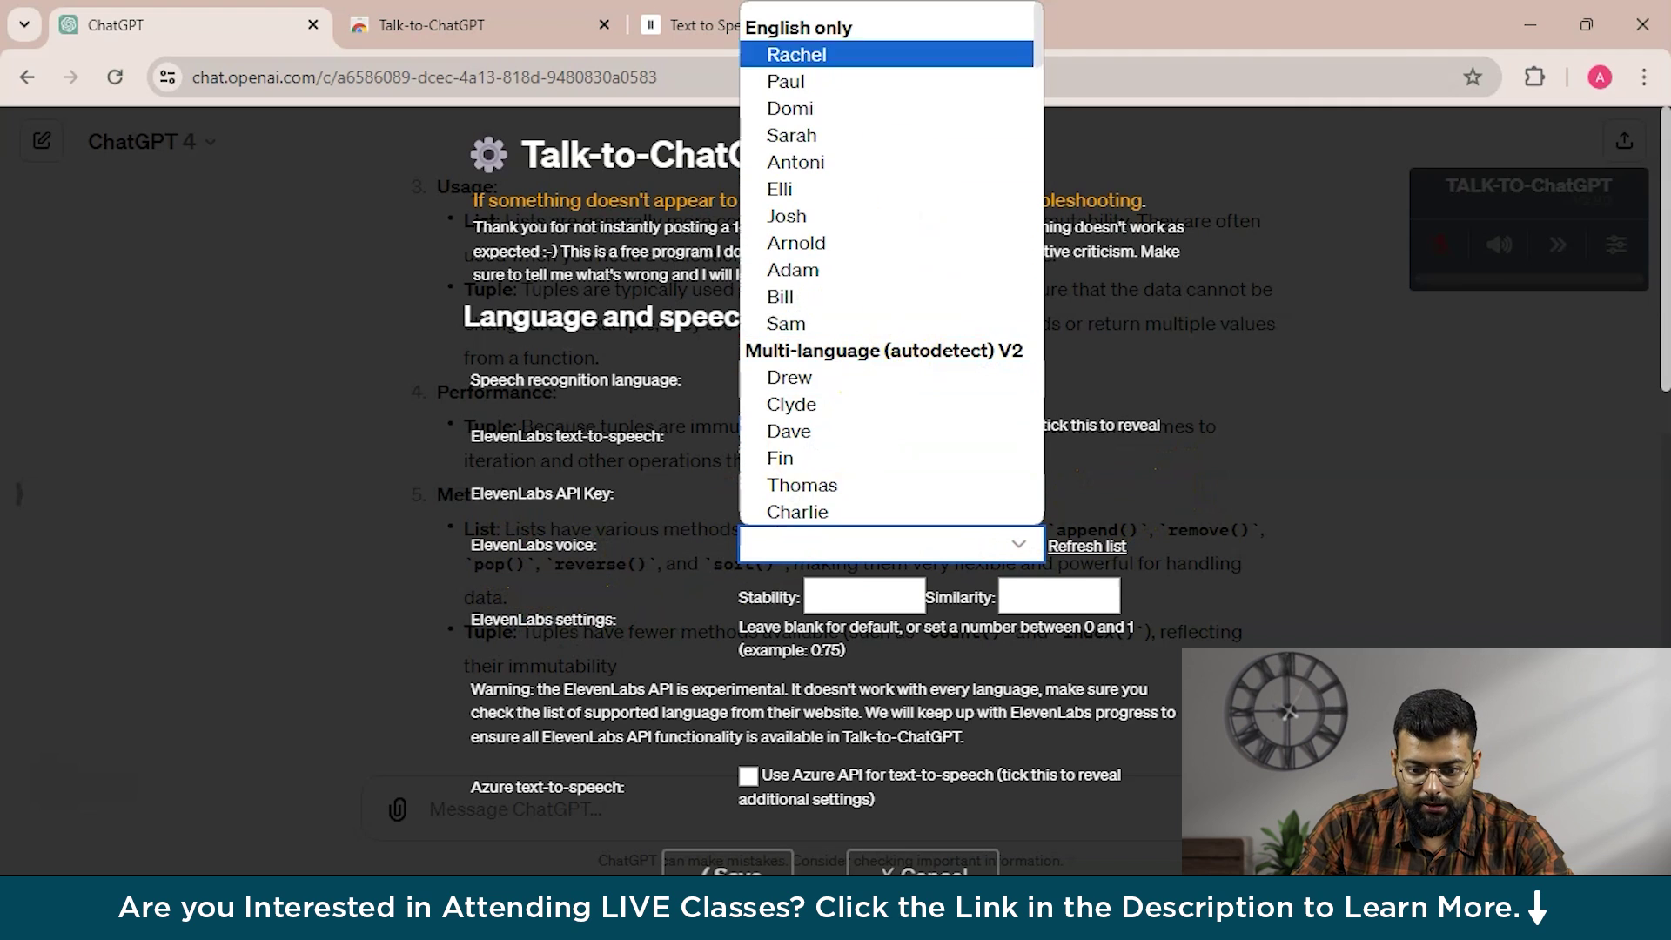
pyautogui.scroll(1, 868, 59)
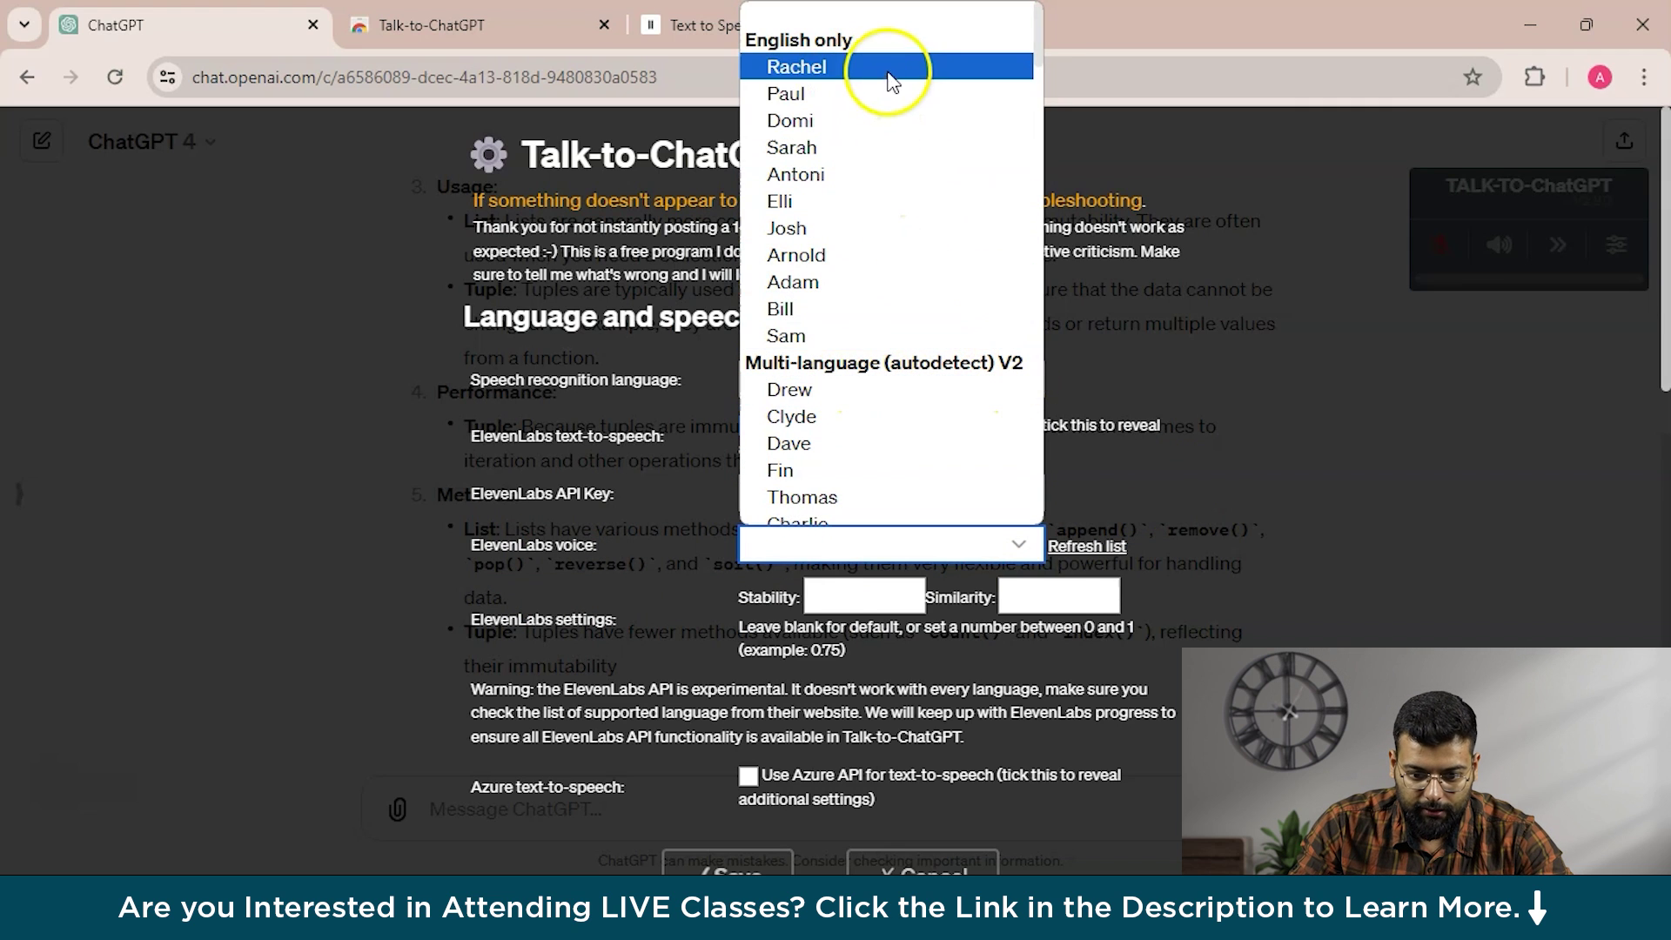
pyautogui.click(921, 174)
pyautogui.scroll(-3, 1132, 522)
pyautogui.scroll(3, 957, 592)
pyautogui.scroll(-3, 879, 661)
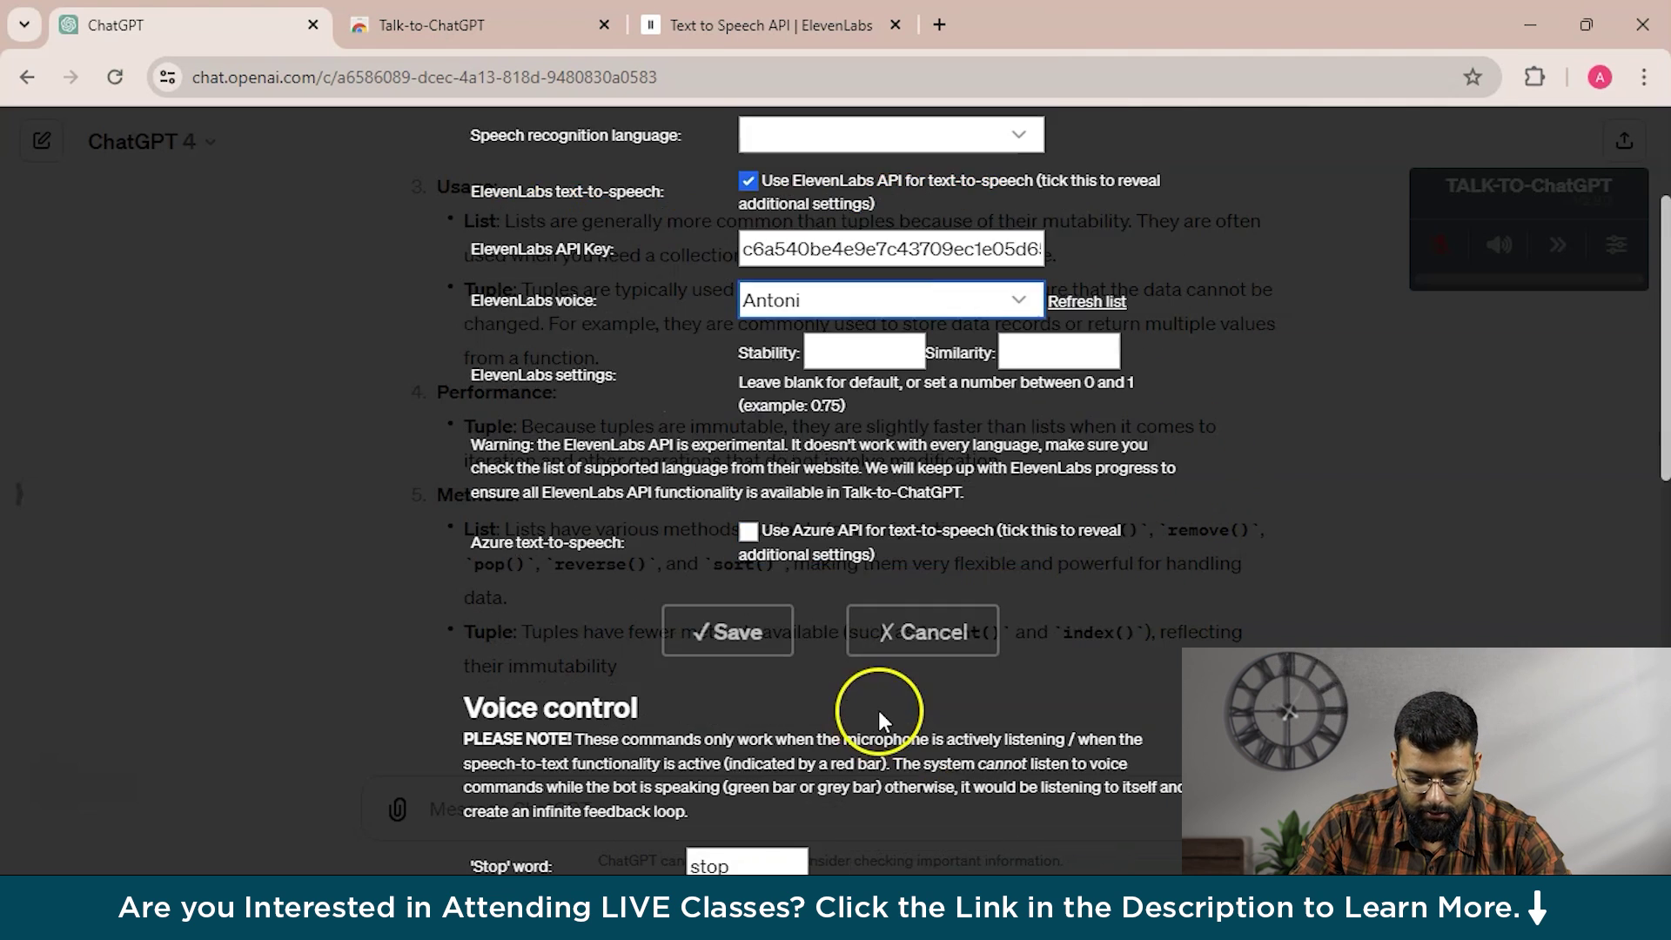
pyautogui.click(757, 644)
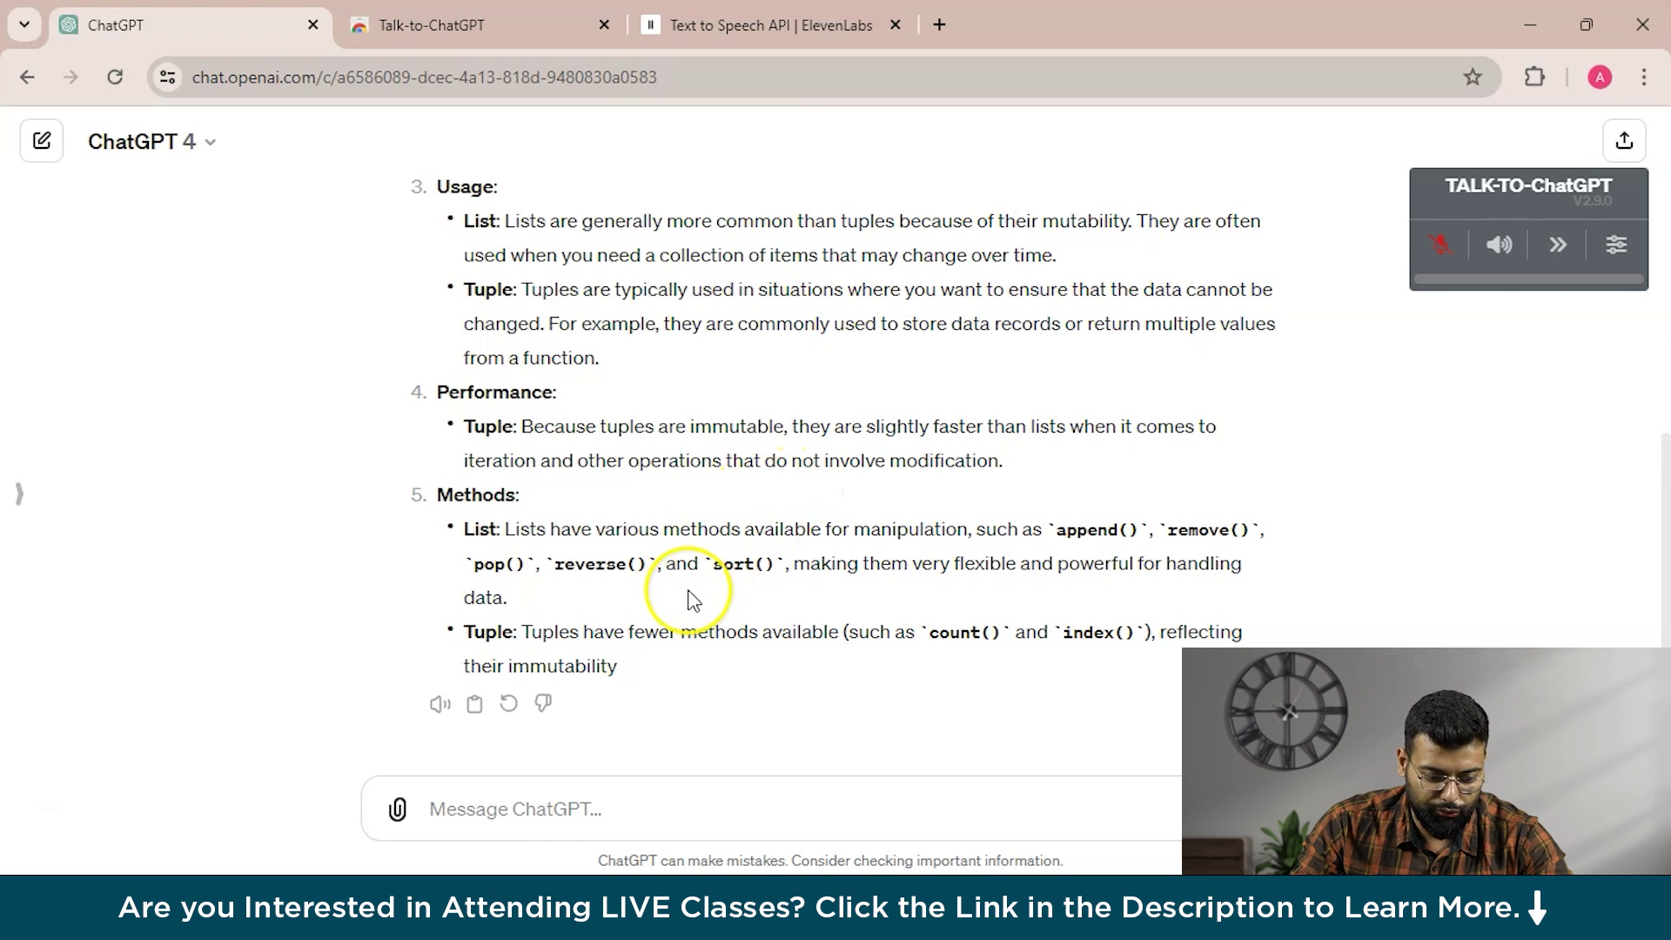
# Step: Ask aloud how Python lists and doubles differ, raising the volume to hear the reply
pyautogui.click(1440, 252)
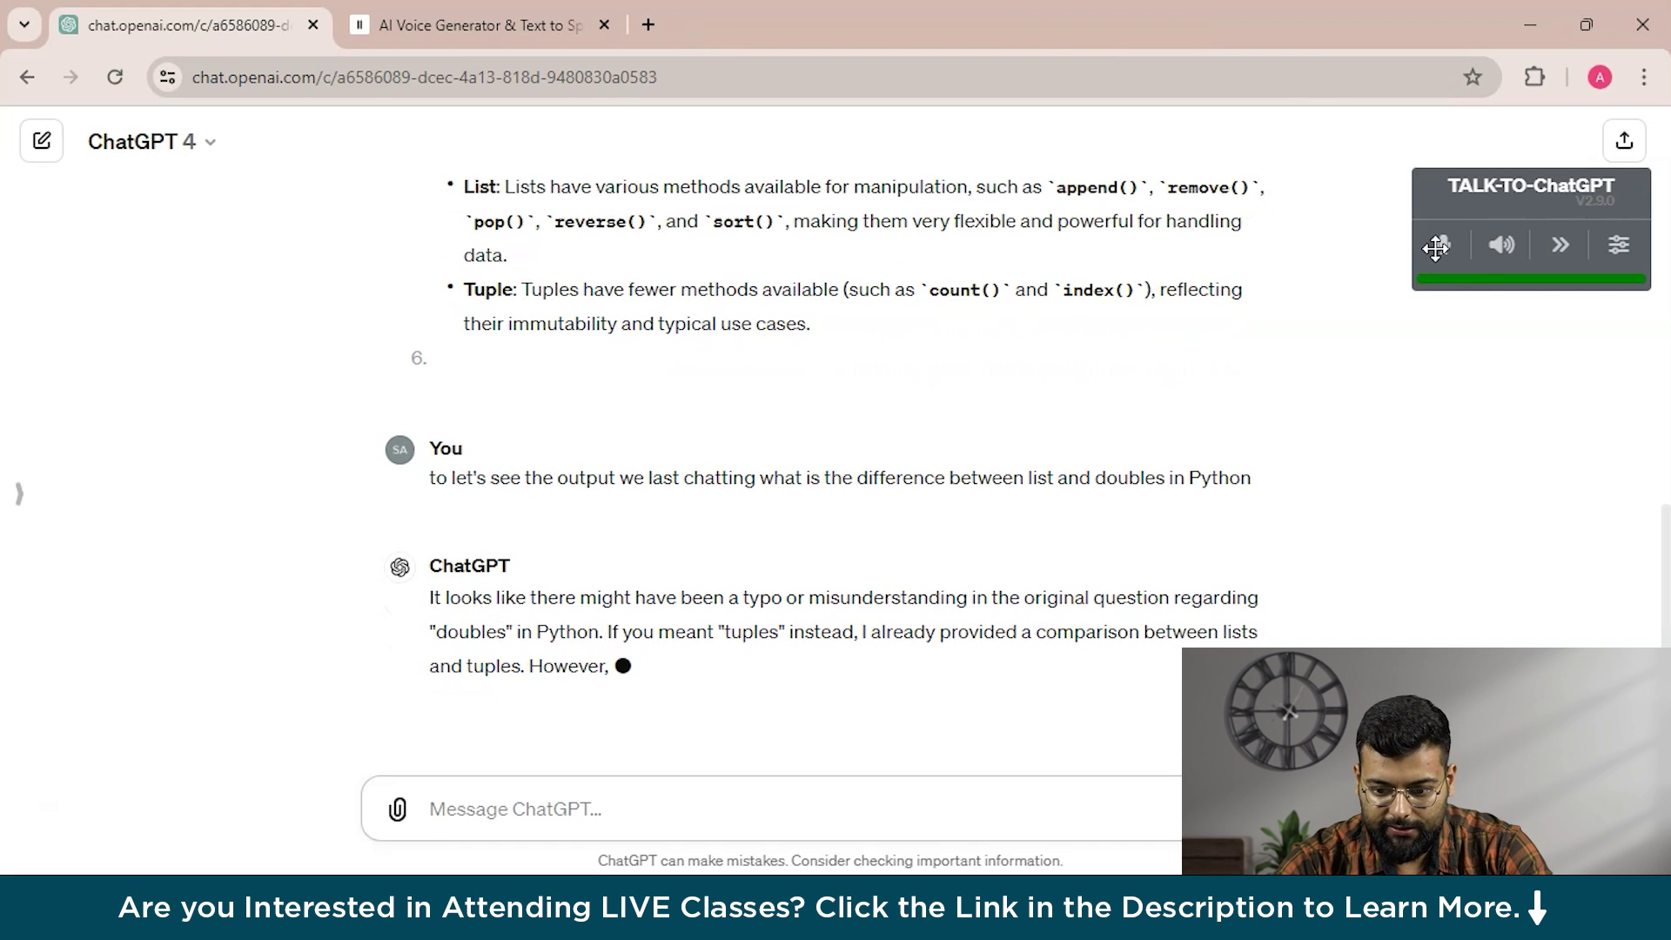
pyautogui.click(1442, 254)
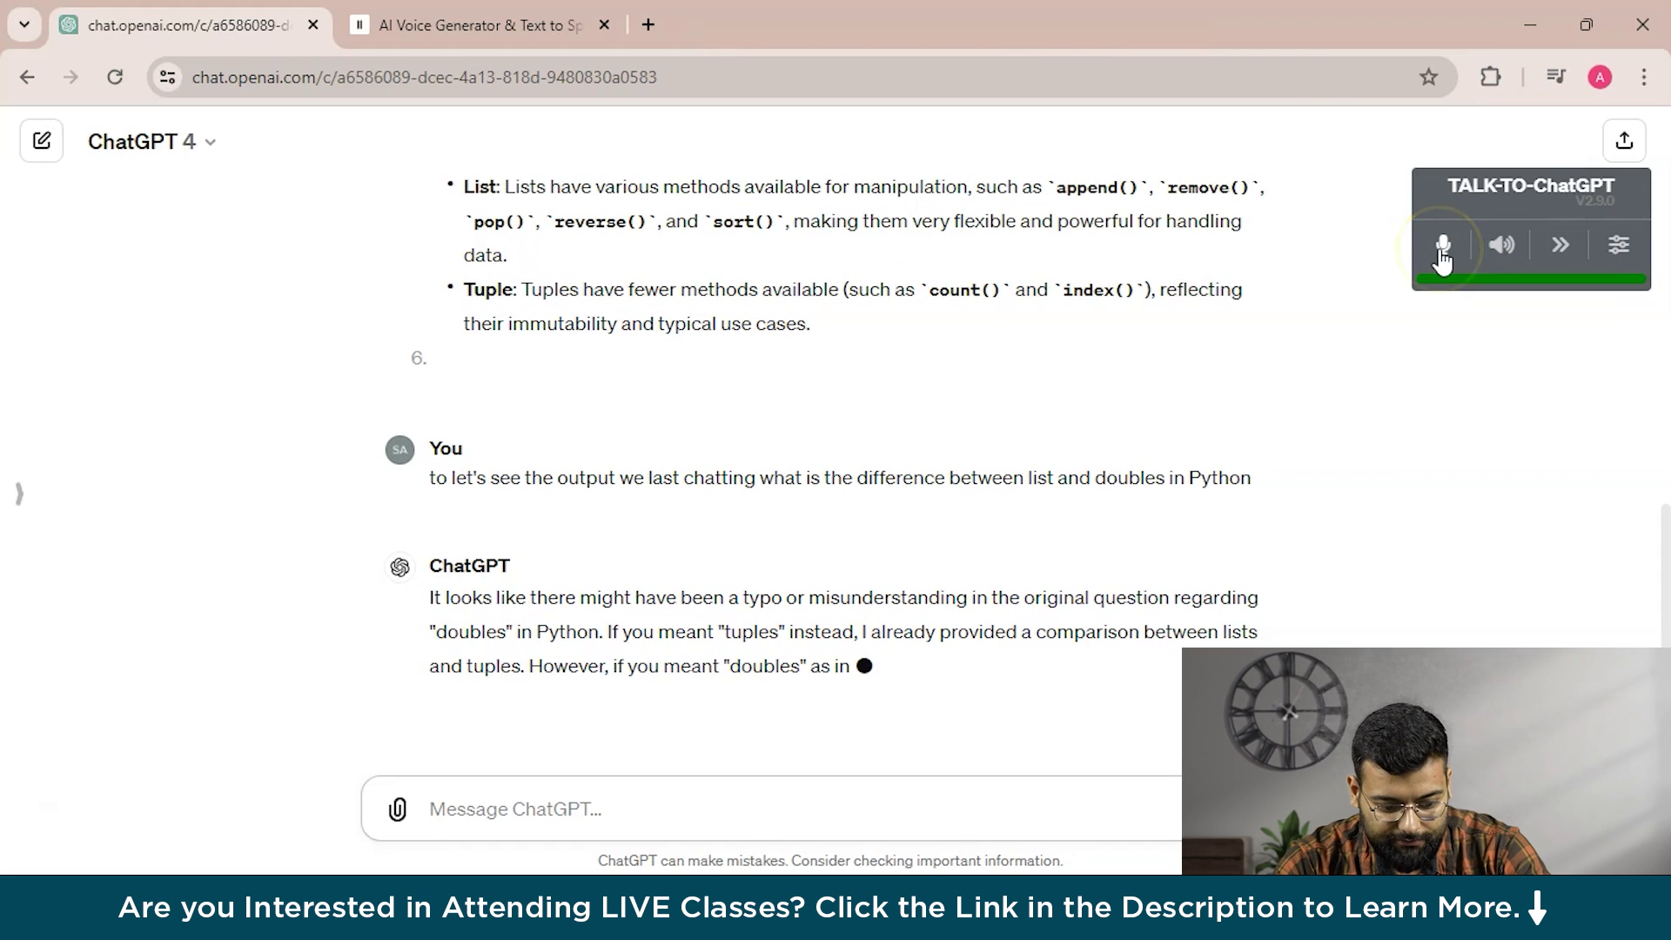
pyautogui.press('XF86AudioRaiseVolume')
pyautogui.press('XF86AudioRaiseVolume')
pyautogui.press('XF86AudioRaiseVolume')
pyautogui.press('XF86AudioRaiseVolume')
pyautogui.press('XF86AudioRaiseVolume')
pyautogui.press('XF86AudioRaiseVolume')
pyautogui.press('XF86AudioRaiseVolume')
pyautogui.press('XF86AudioRaiseVolume')
pyautogui.press('XF86AudioRaiseVolume')
pyautogui.press('XF86AudioRaiseVolume')
pyautogui.press('XF86AudioRaiseVolume')
pyautogui.press('XF86AudioRaiseVolume')
pyautogui.press('XF86AudioRaiseVolume')
pyautogui.press('XF86AudioRaiseVolume')
pyautogui.press('XF86AudioRaiseVolume')
pyautogui.press('XF86AudioRaiseVolume')
pyautogui.press('XF86AudioRaiseVolume')
pyautogui.press('XF86AudioRaiseVolume')
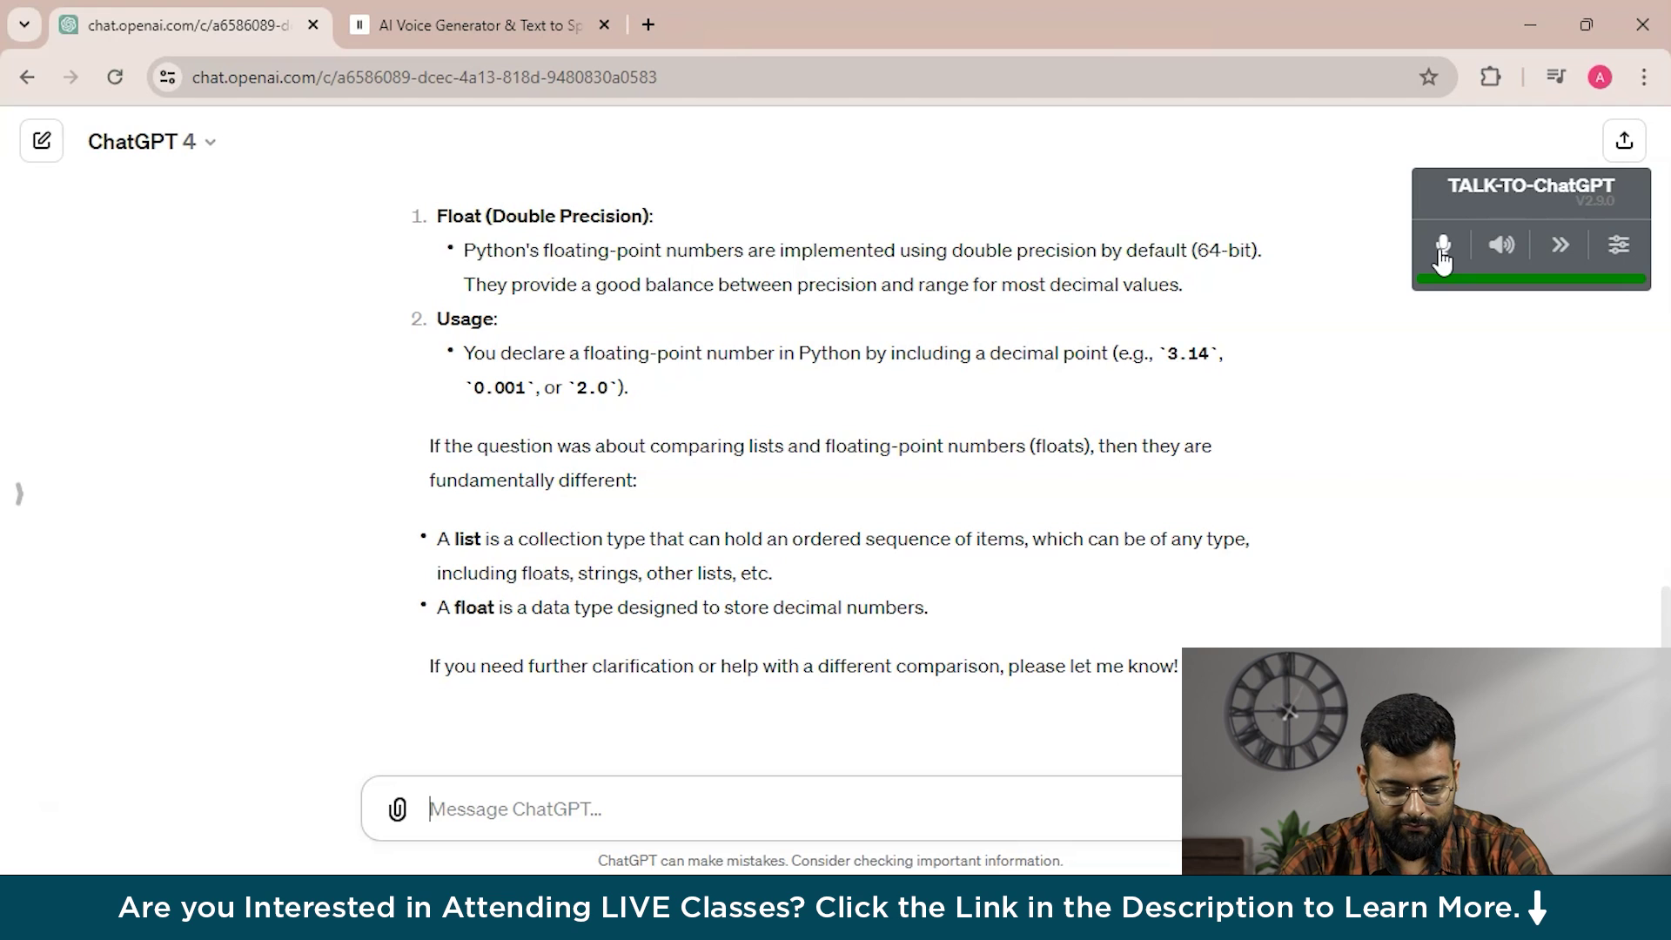
pyautogui.press('XF86AudioRaiseVolume')
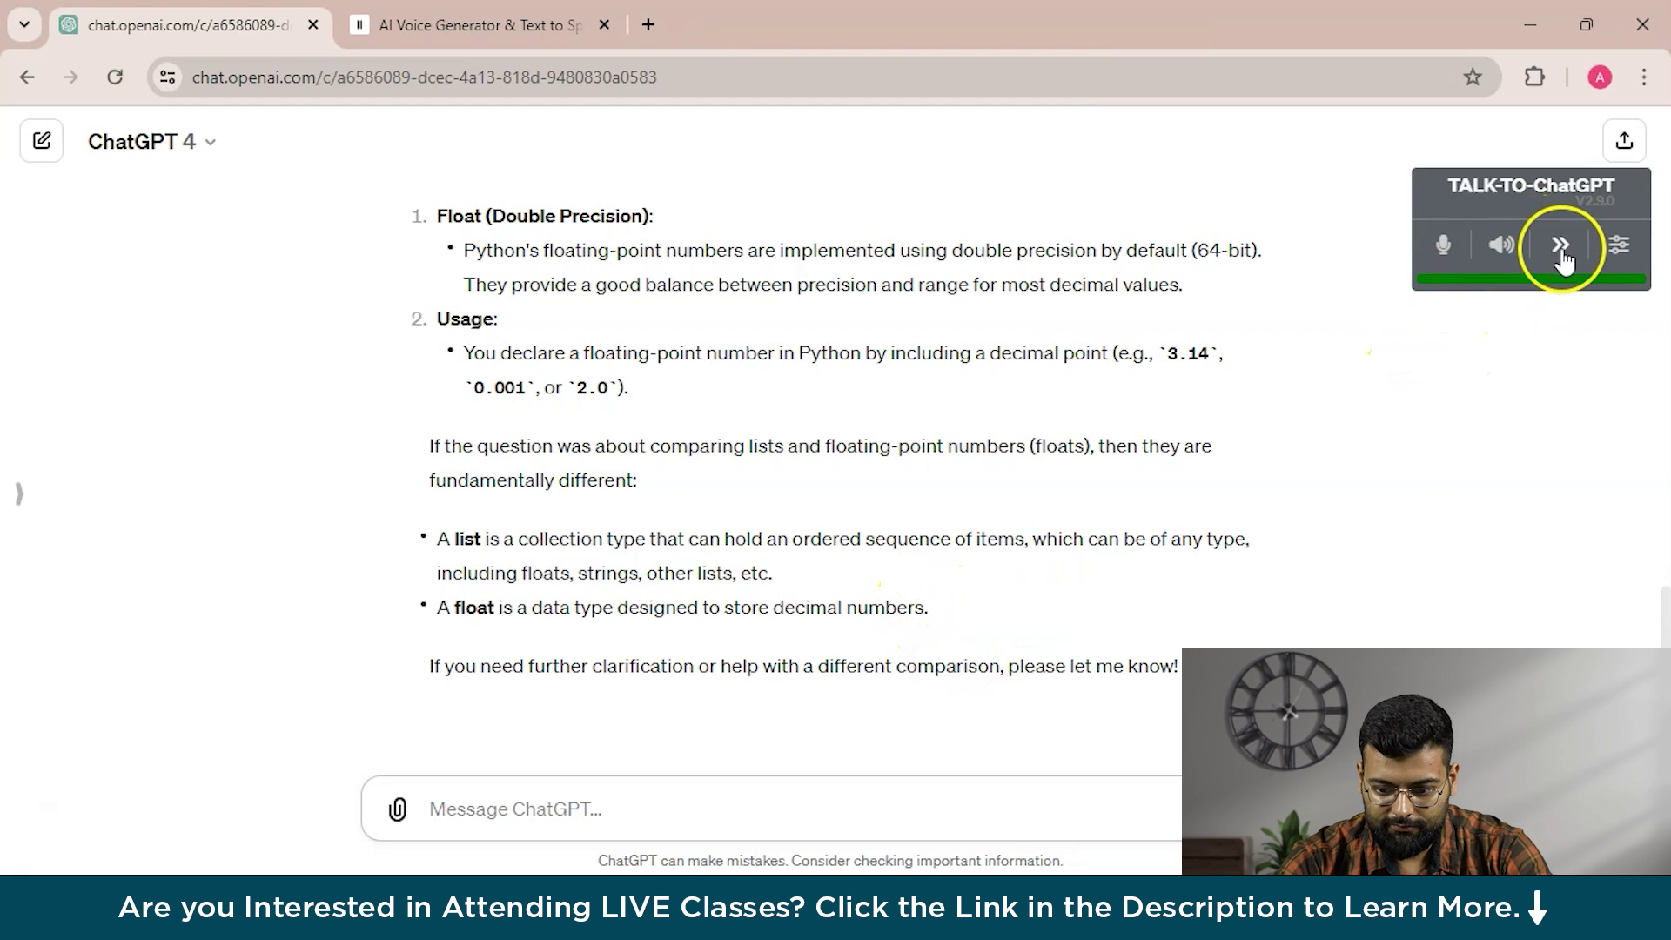
# Step: Turn voice input off, skip the rest of the spoken float answer, and scroll up to review it
pyautogui.click(1447, 250)
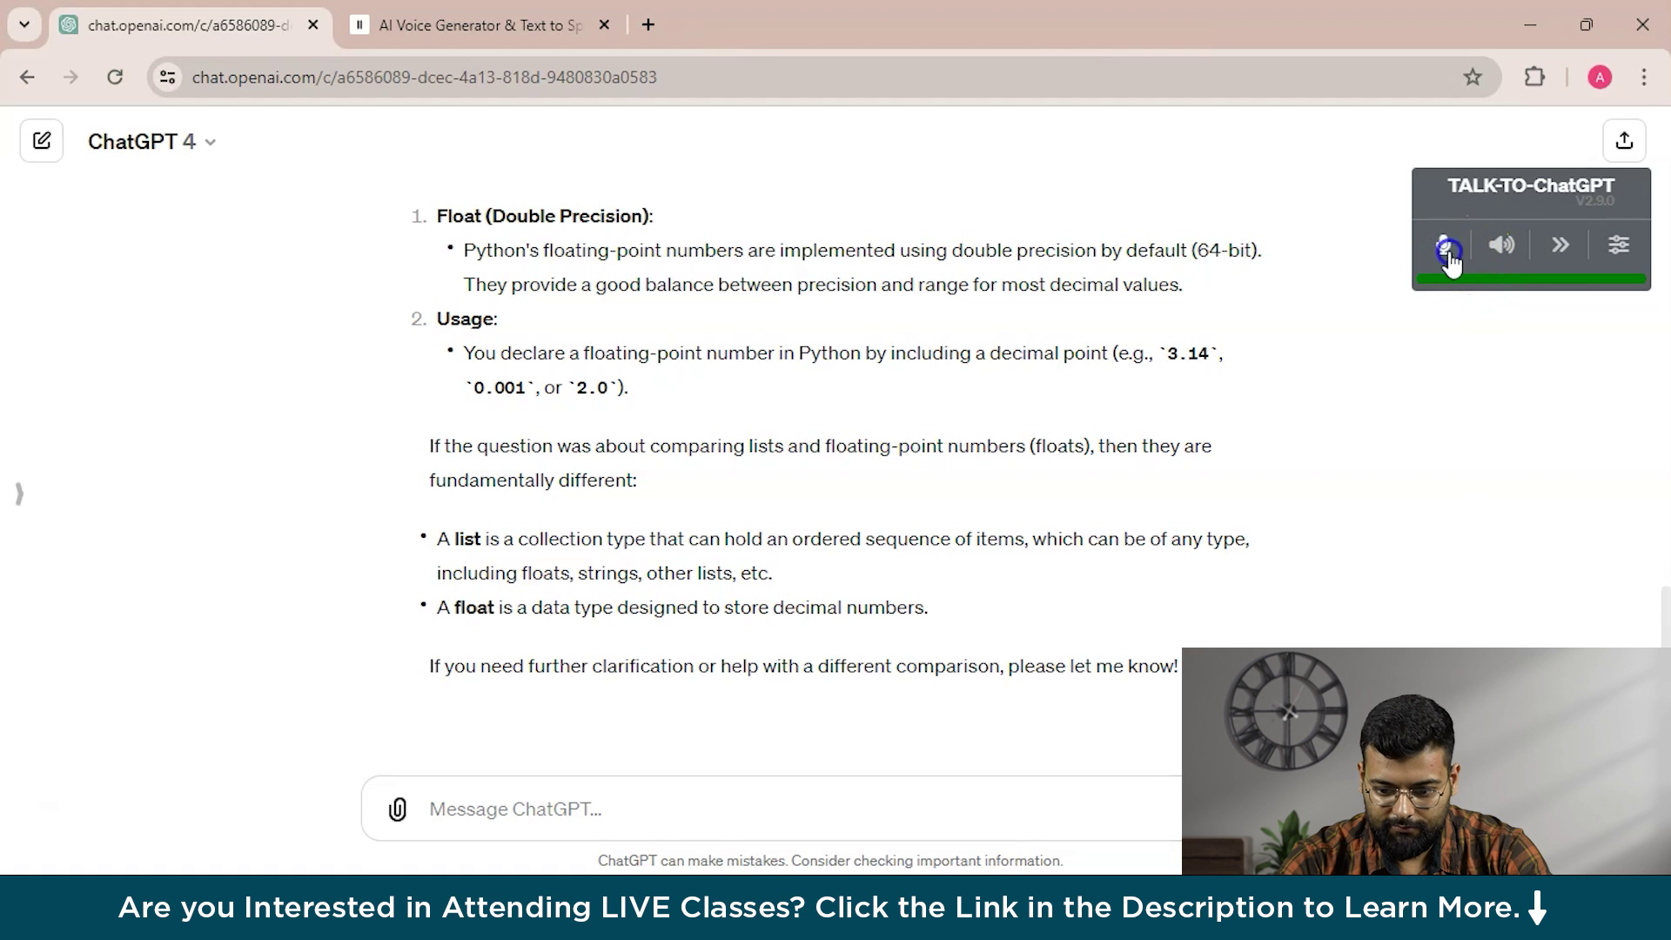
pyautogui.click(1558, 252)
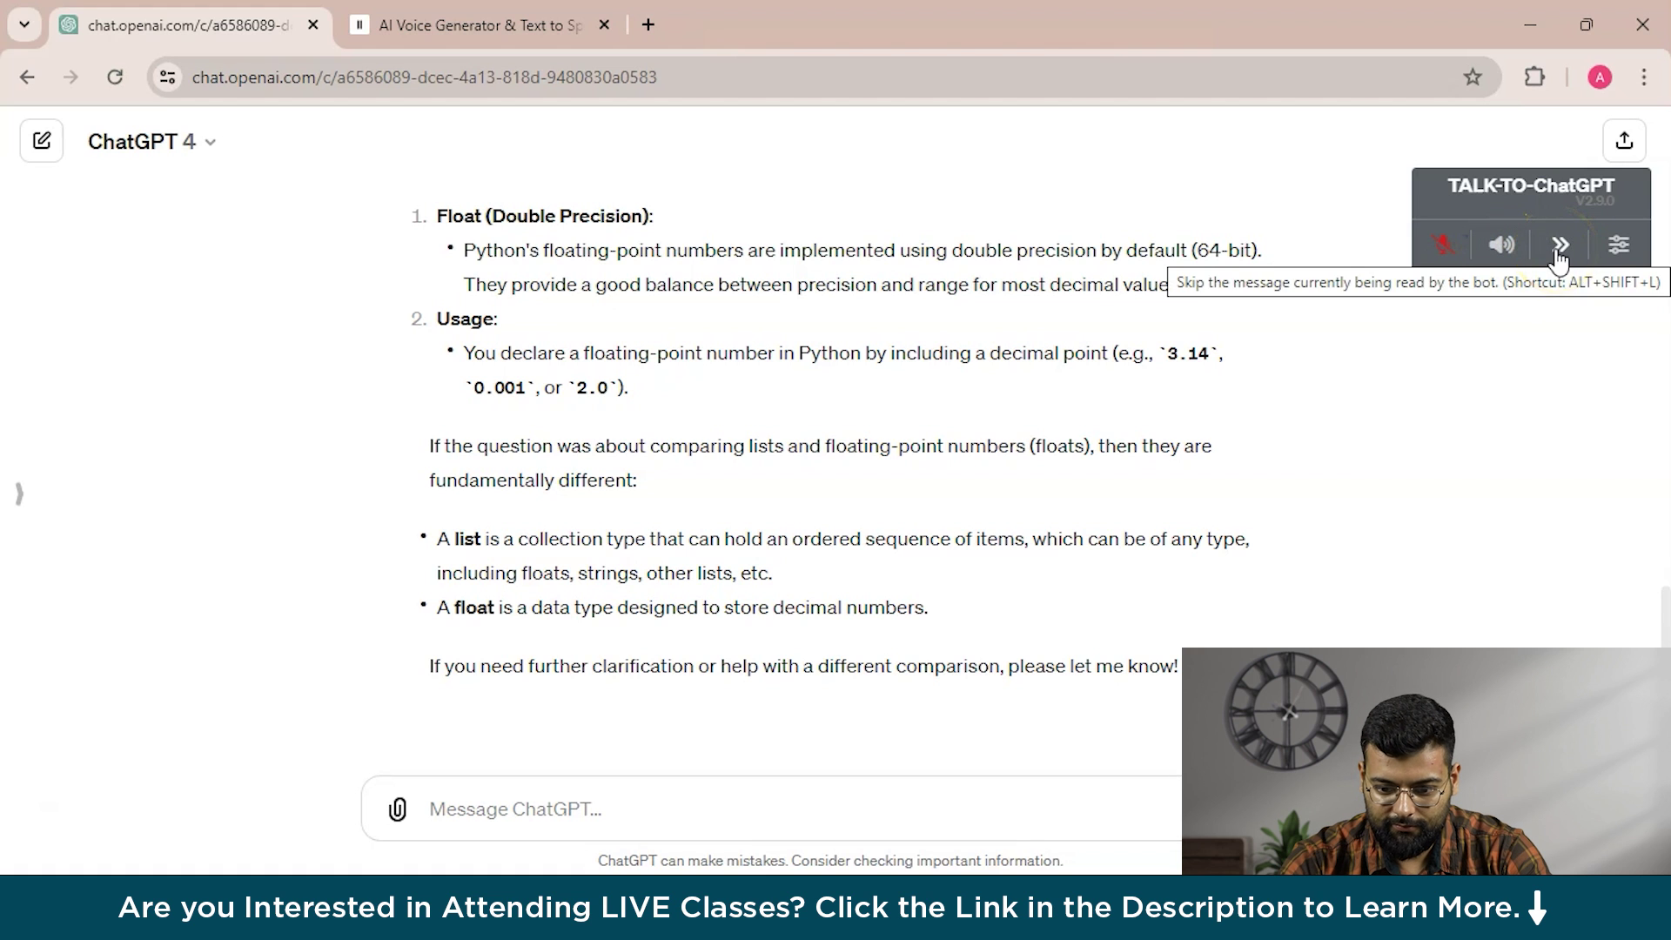
pyautogui.click(761, 518)
pyautogui.scroll(4, 762, 522)
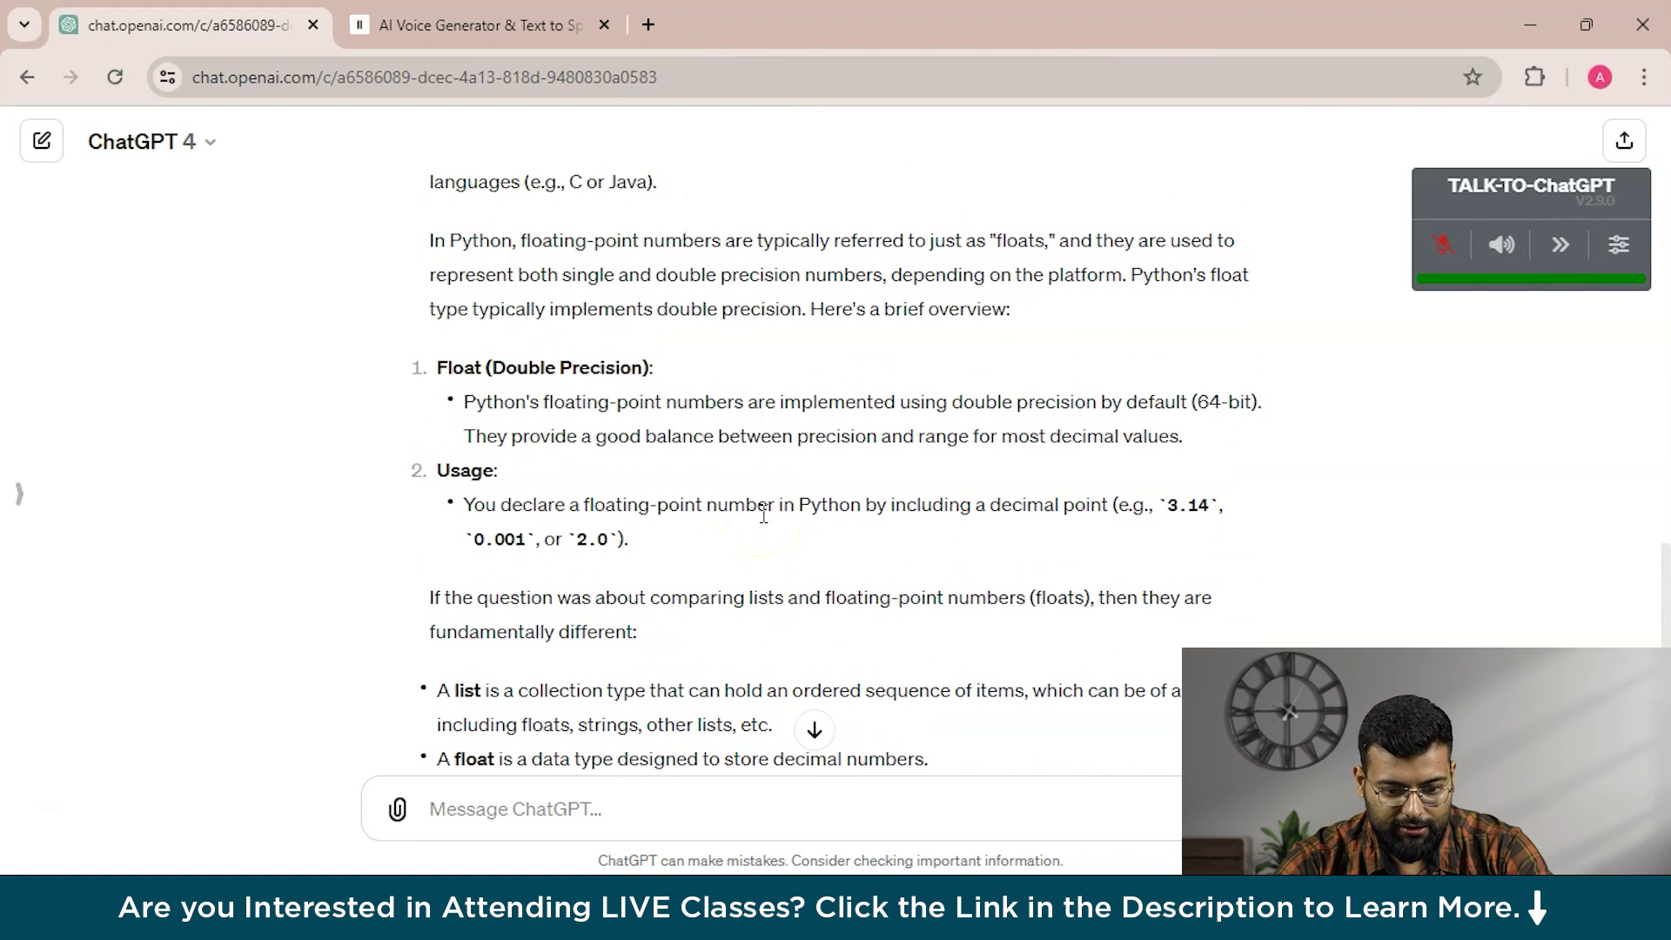
# Step: Go back to ChatGPT and bring up the Talk-to-ChatGPT settings panel
pyautogui.click(253, 253)
pyautogui.click(470, 24)
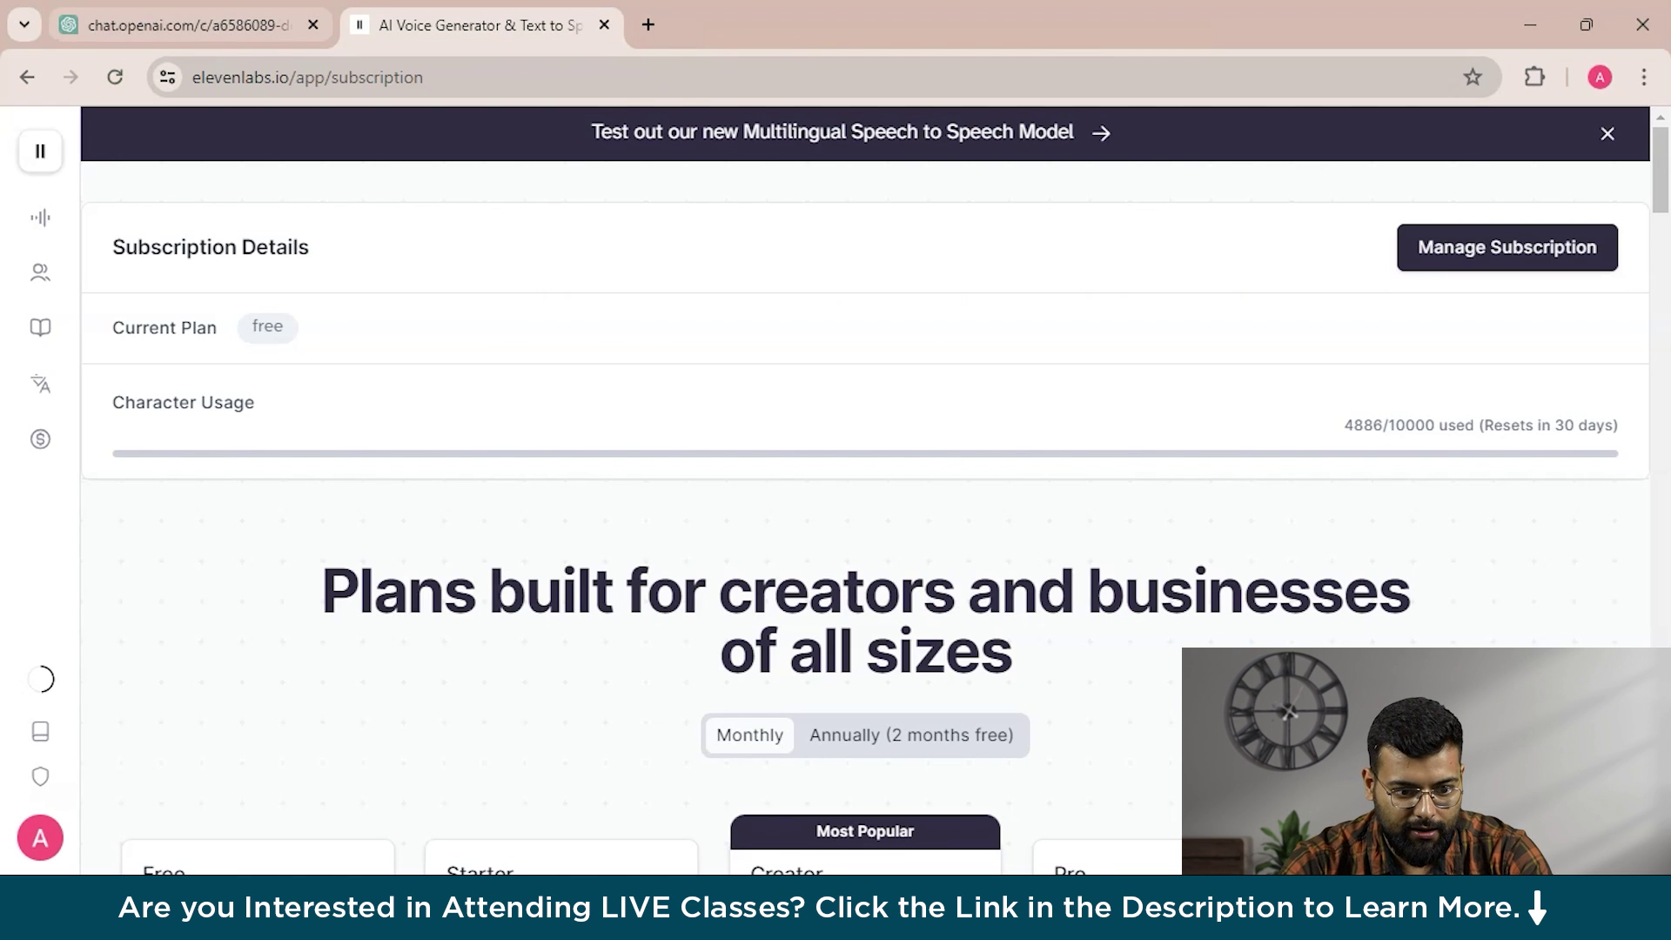
pyautogui.click(187, 24)
pyautogui.click(1621, 250)
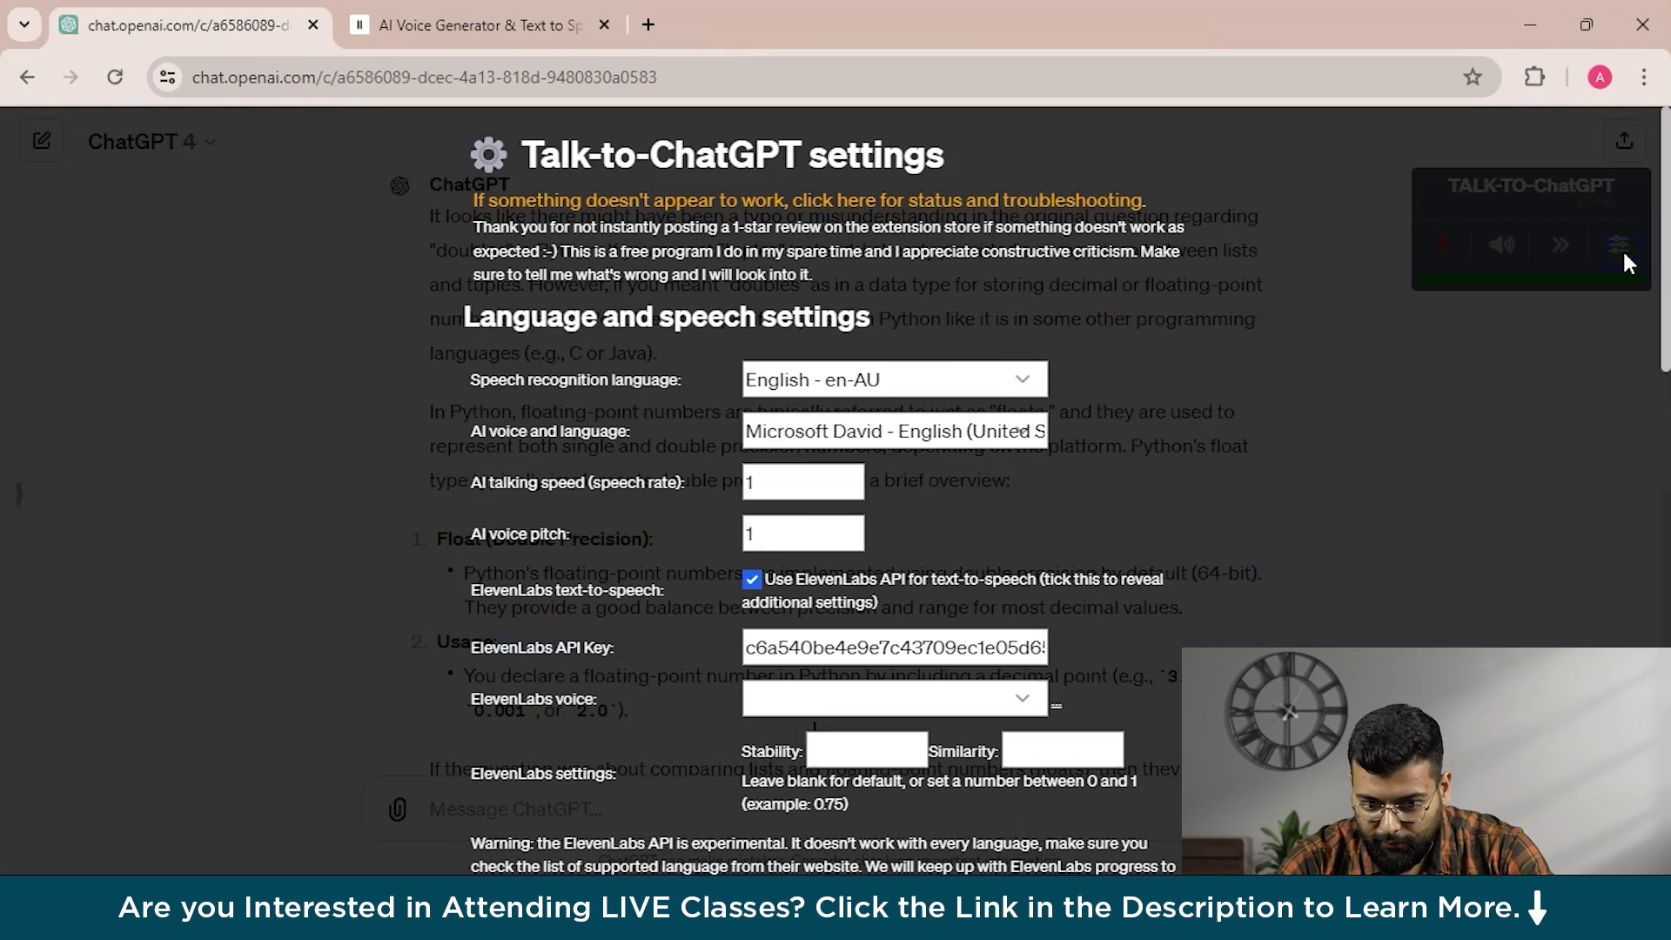
pyautogui.scroll(-1, 1047, 496)
pyautogui.scroll(-3, 1047, 496)
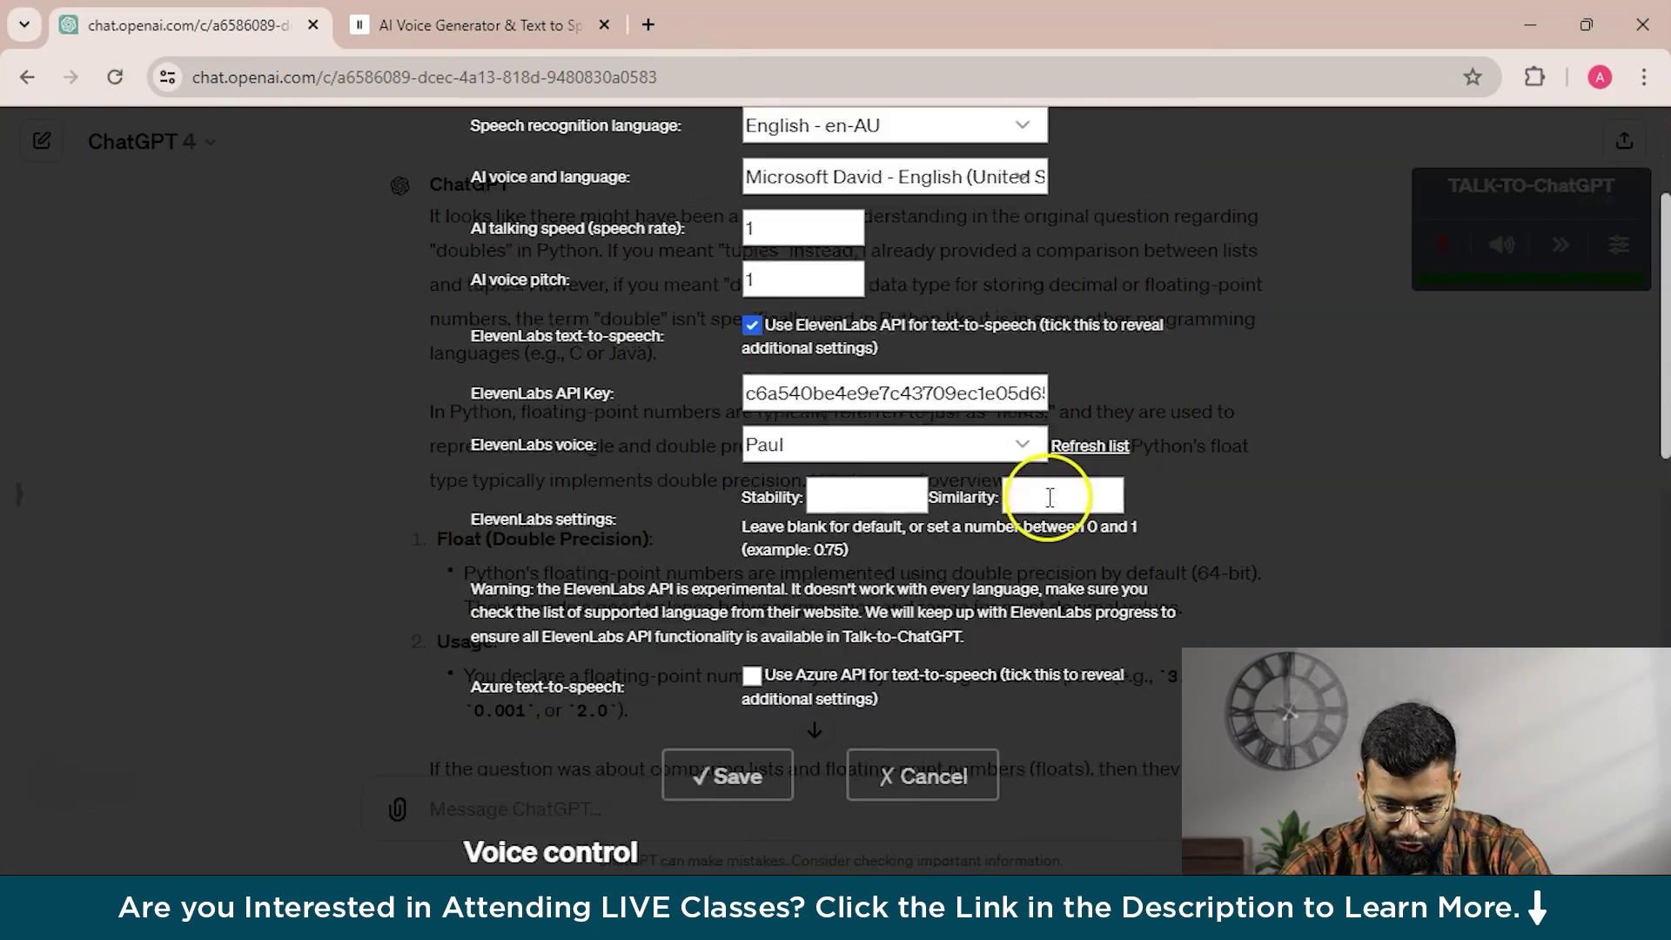
pyautogui.scroll(4, 1046, 492)
pyautogui.scroll(-6, 836, 458)
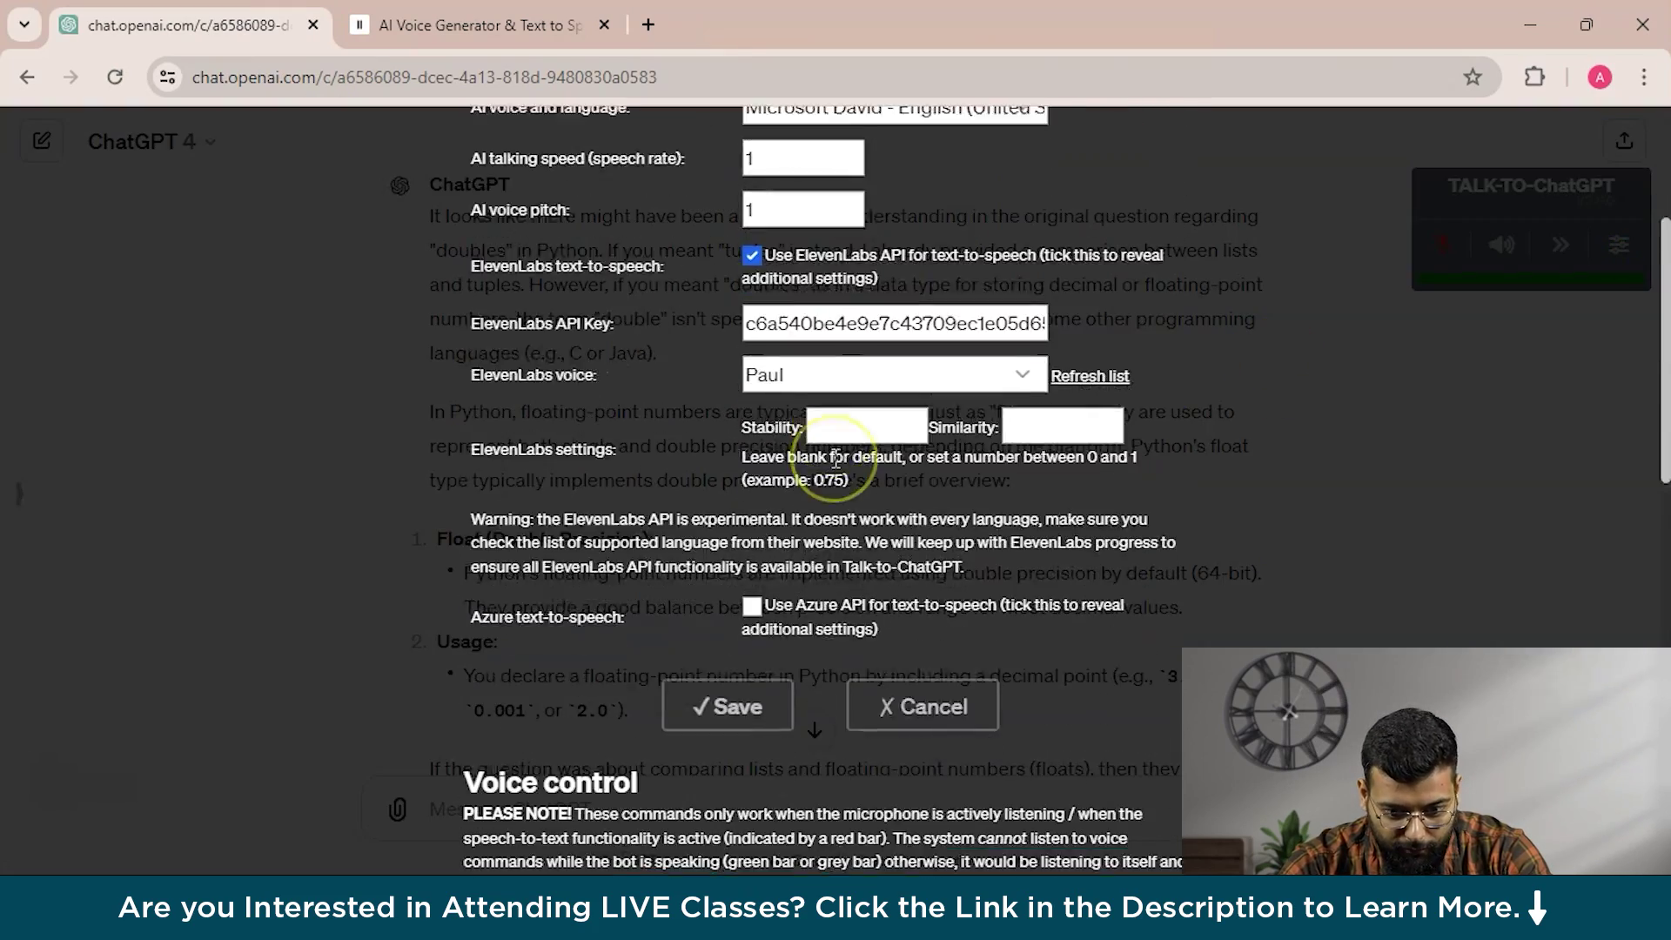
pyautogui.scroll(4, 833, 458)
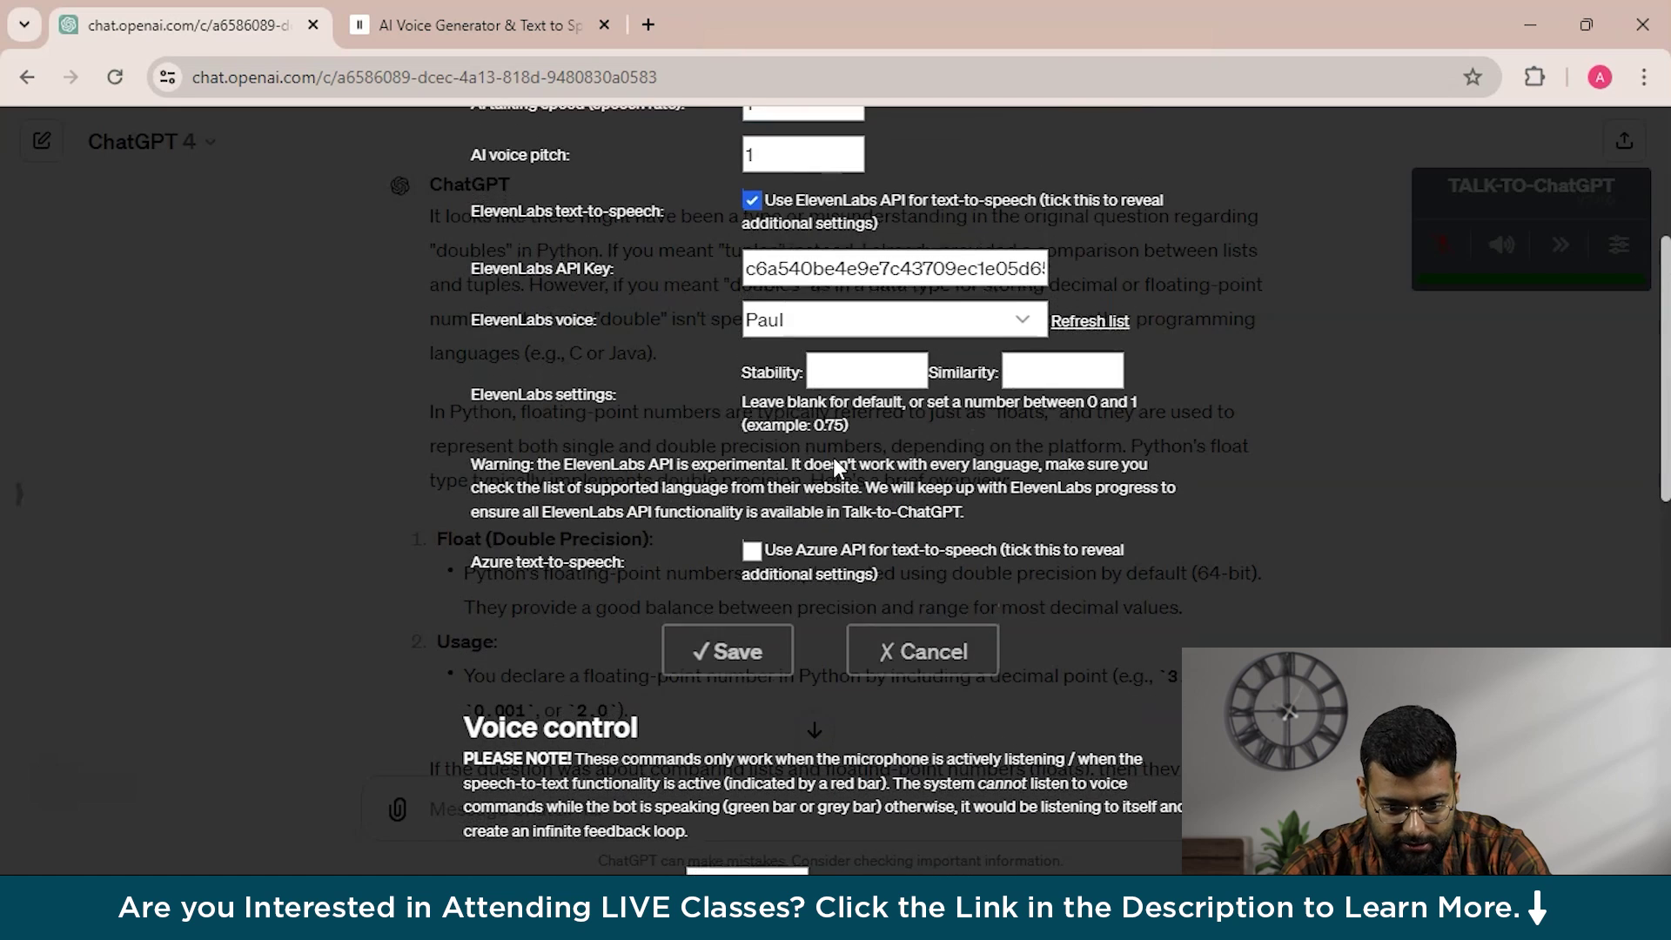
# Step: Keep Paul selected as the ElevenLabs voice in the settings
pyautogui.click(1025, 360)
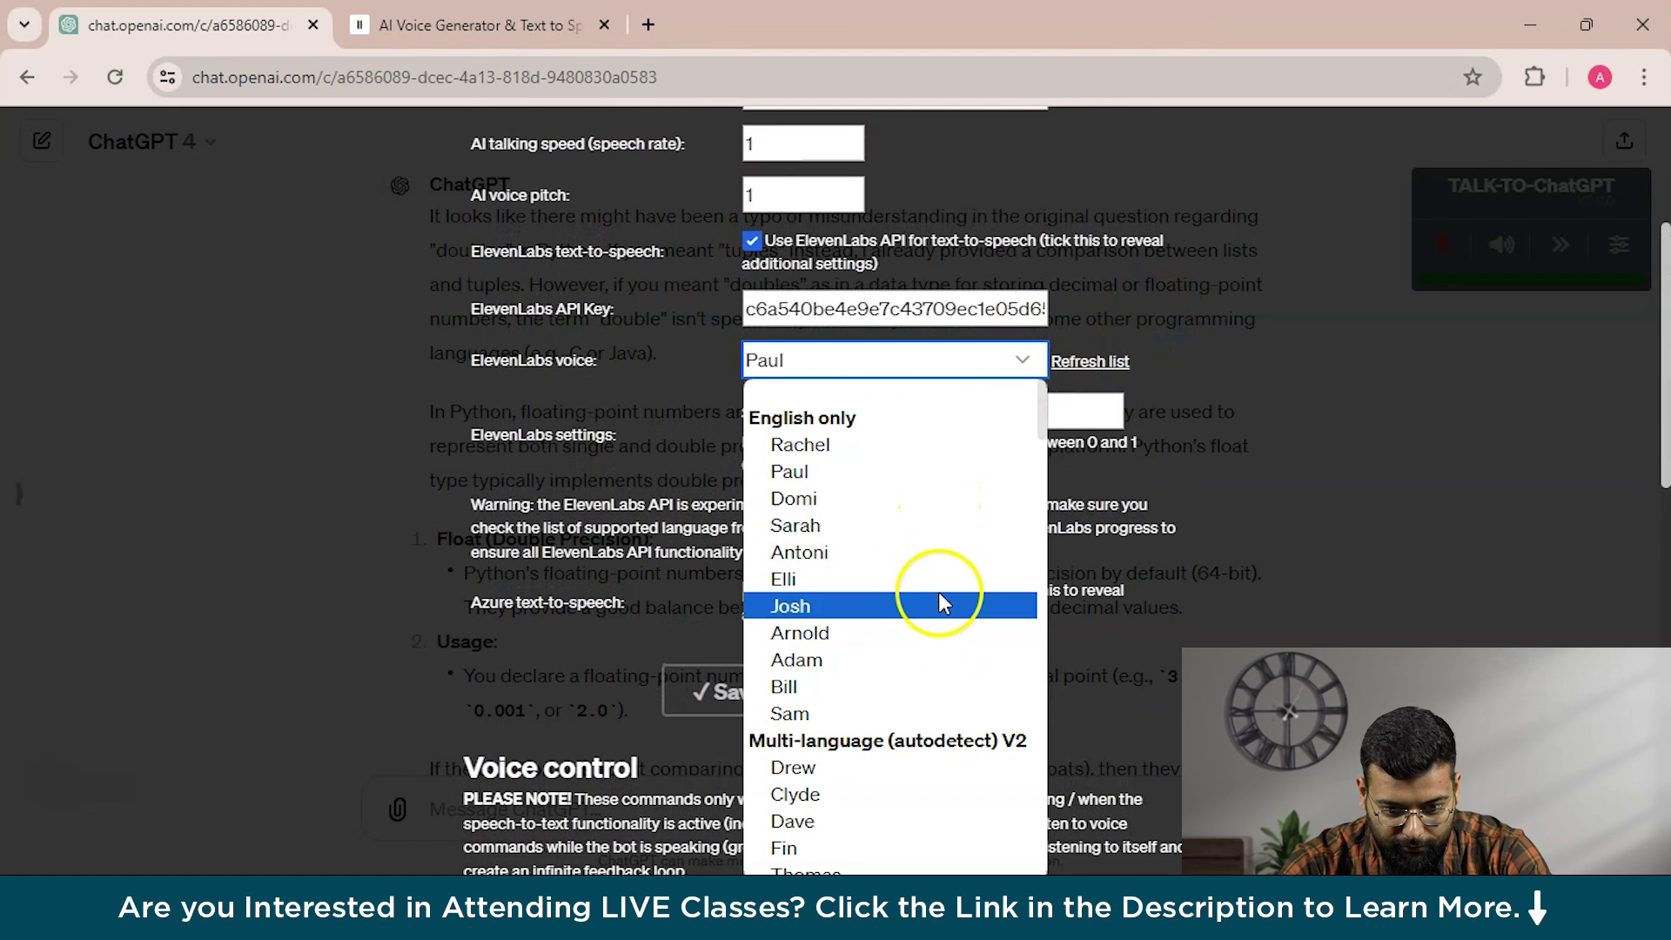
pyautogui.click(1167, 269)
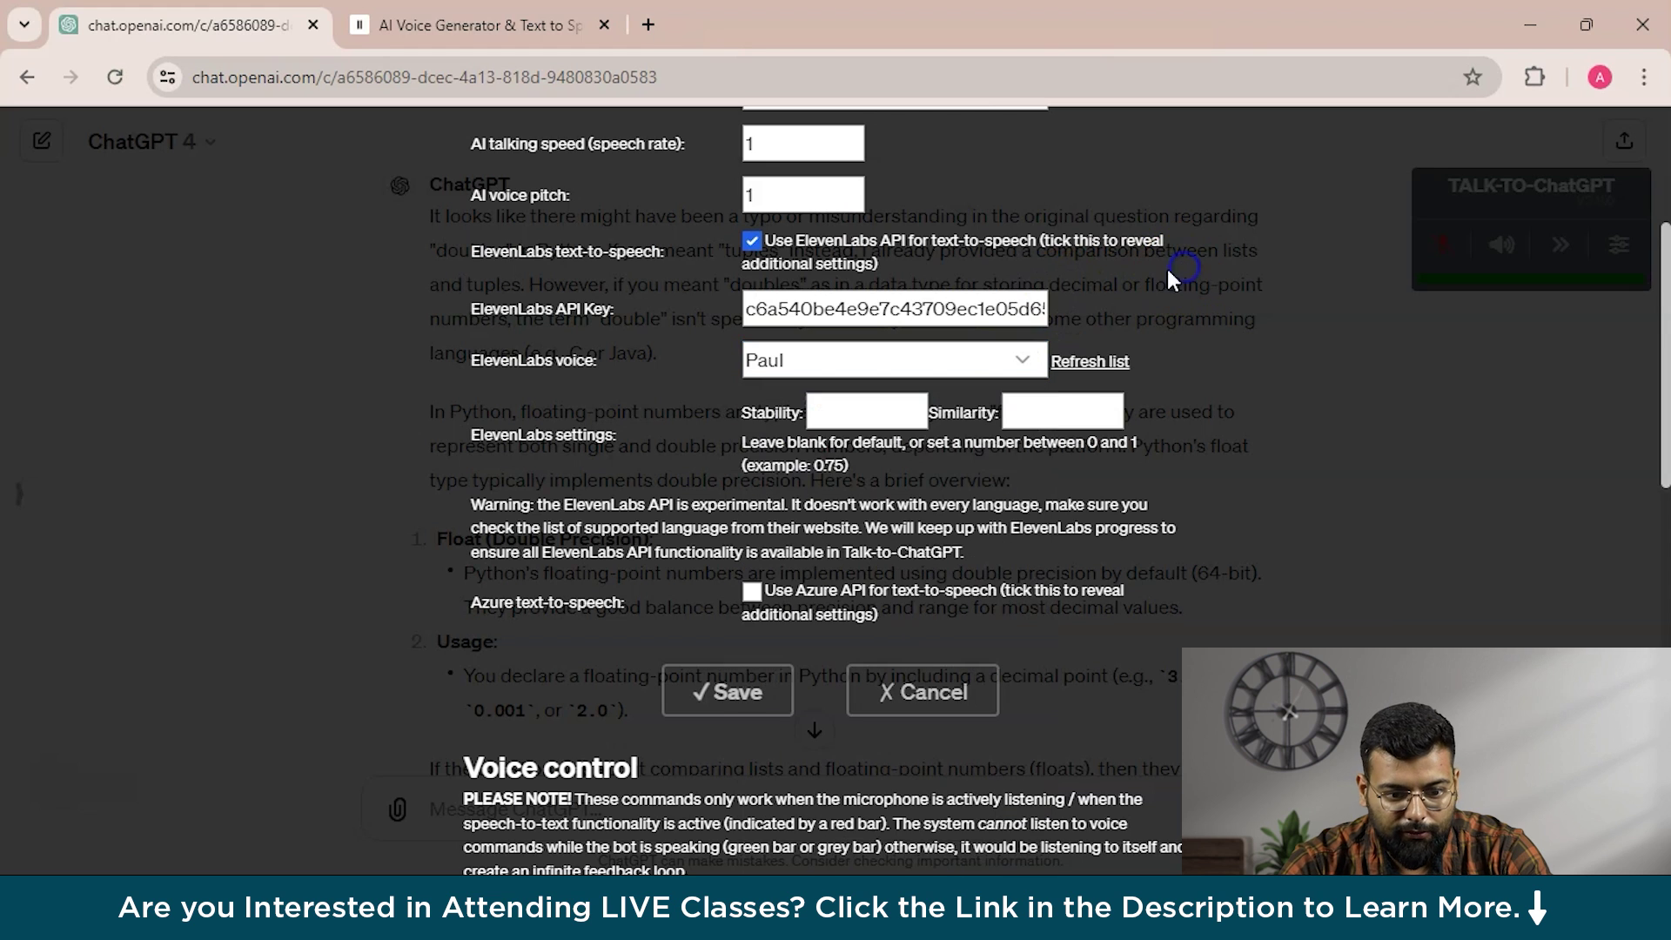
pyautogui.click(415, 11)
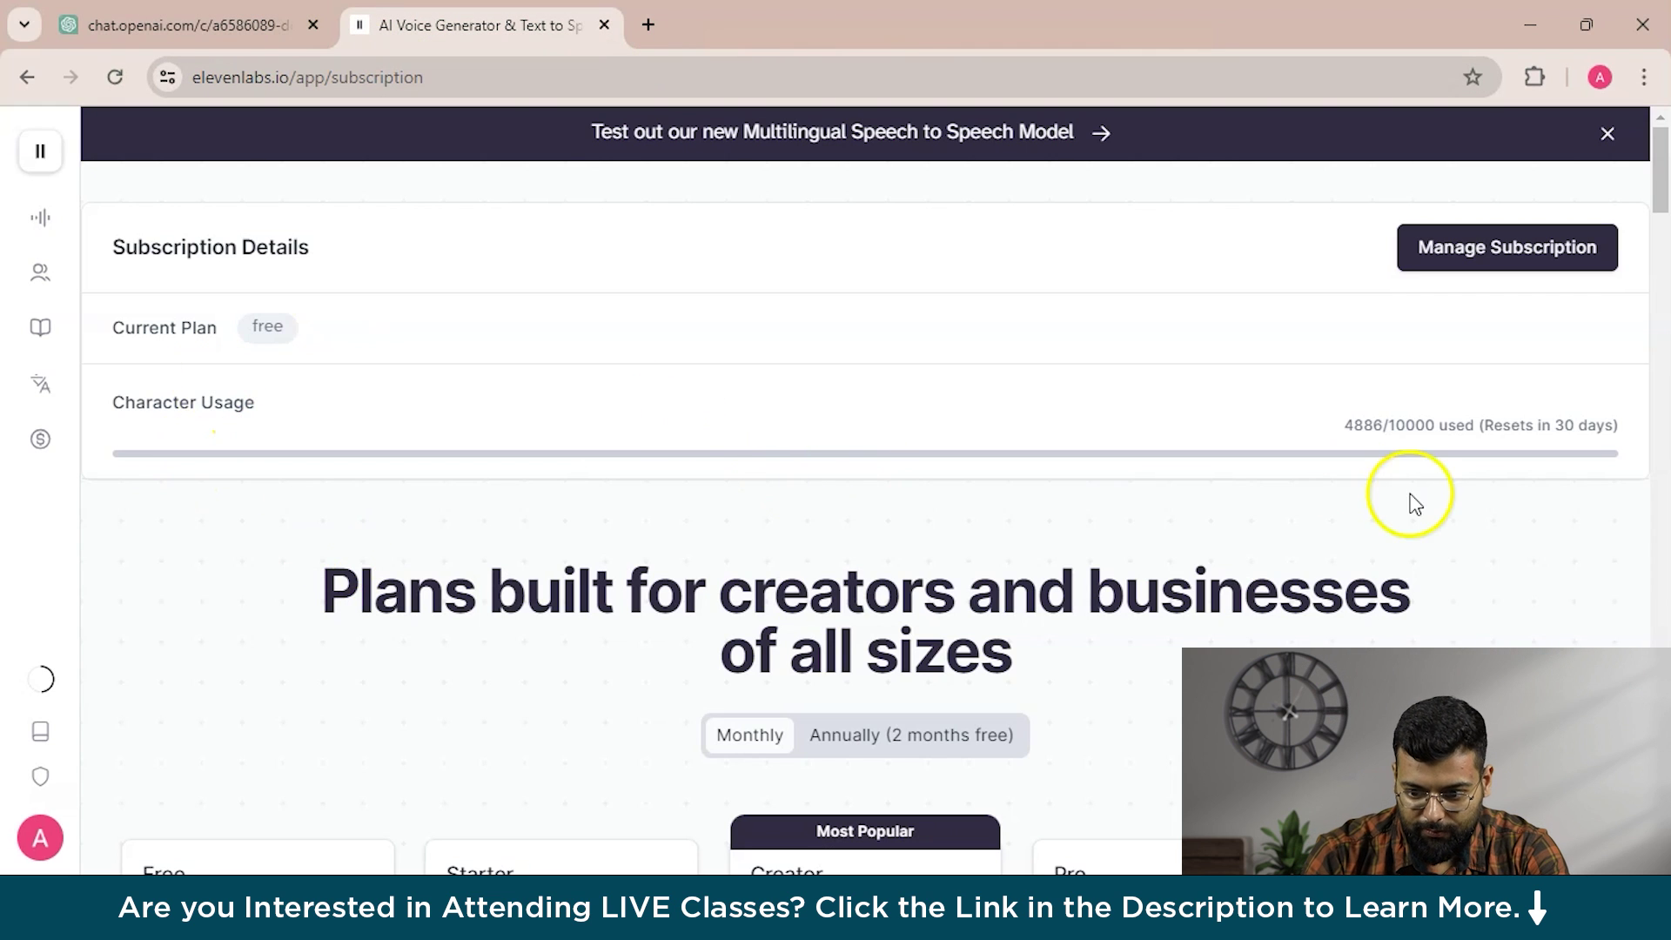
# Step: Scroll the ElevenLabs plans: Free (4886/10000 used), Starter $5, Creator $11, Pro $99, Scale $330
pyautogui.scroll(-2, 1047, 540)
pyautogui.scroll(-6, 1047, 541)
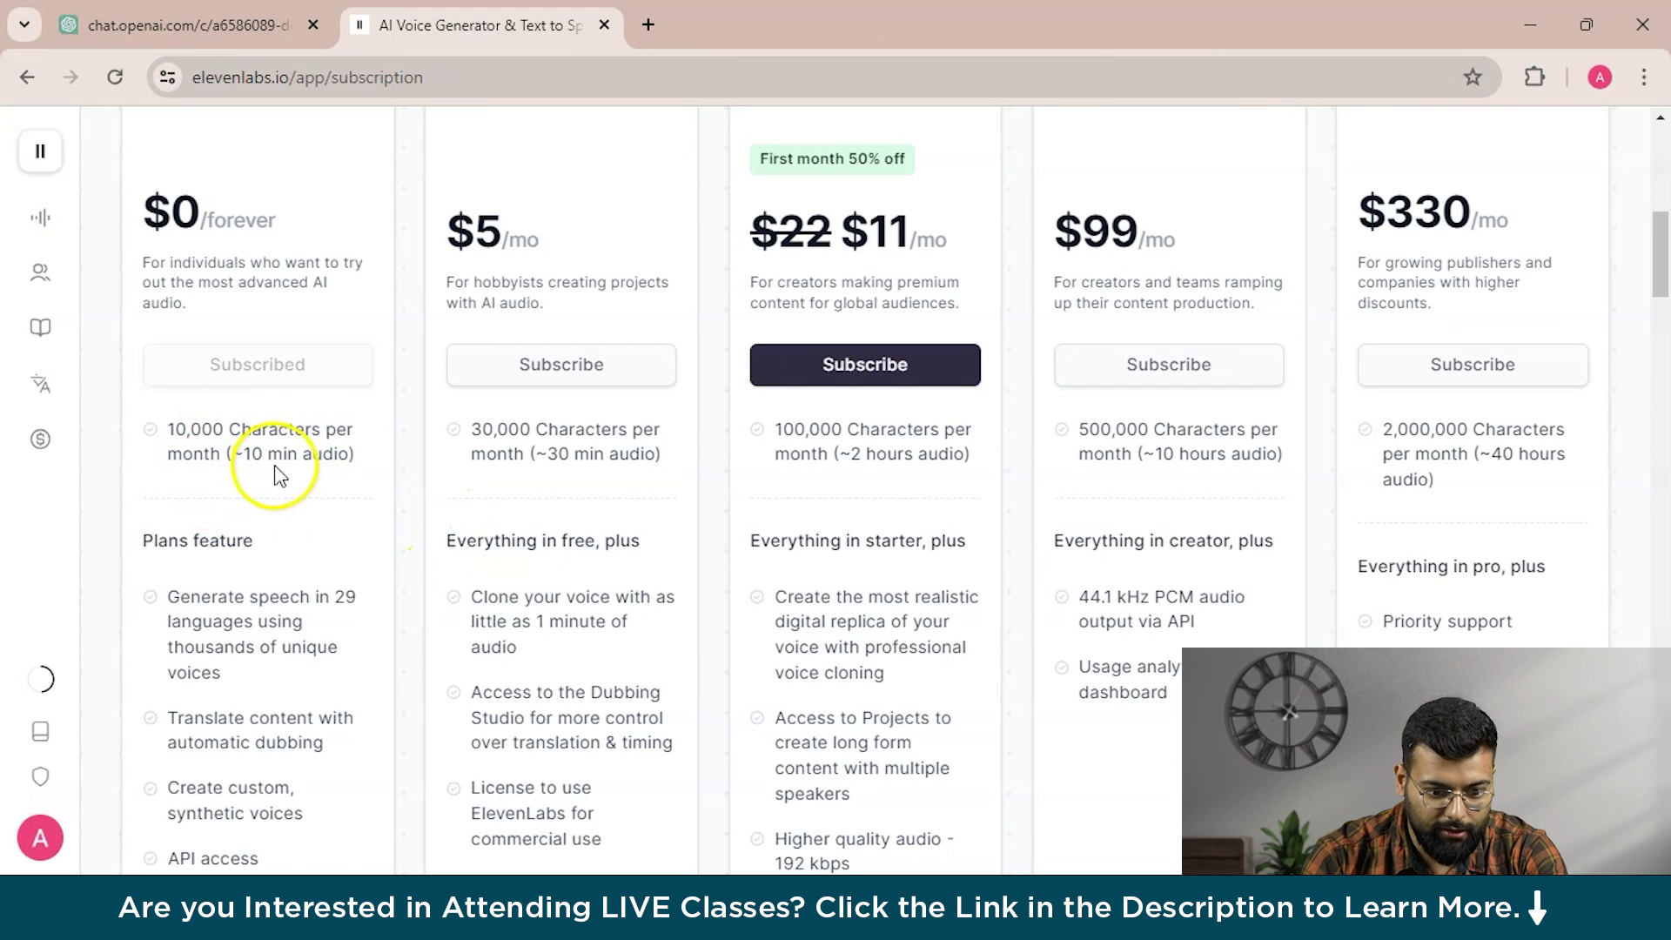
pyautogui.scroll(5, 286, 477)
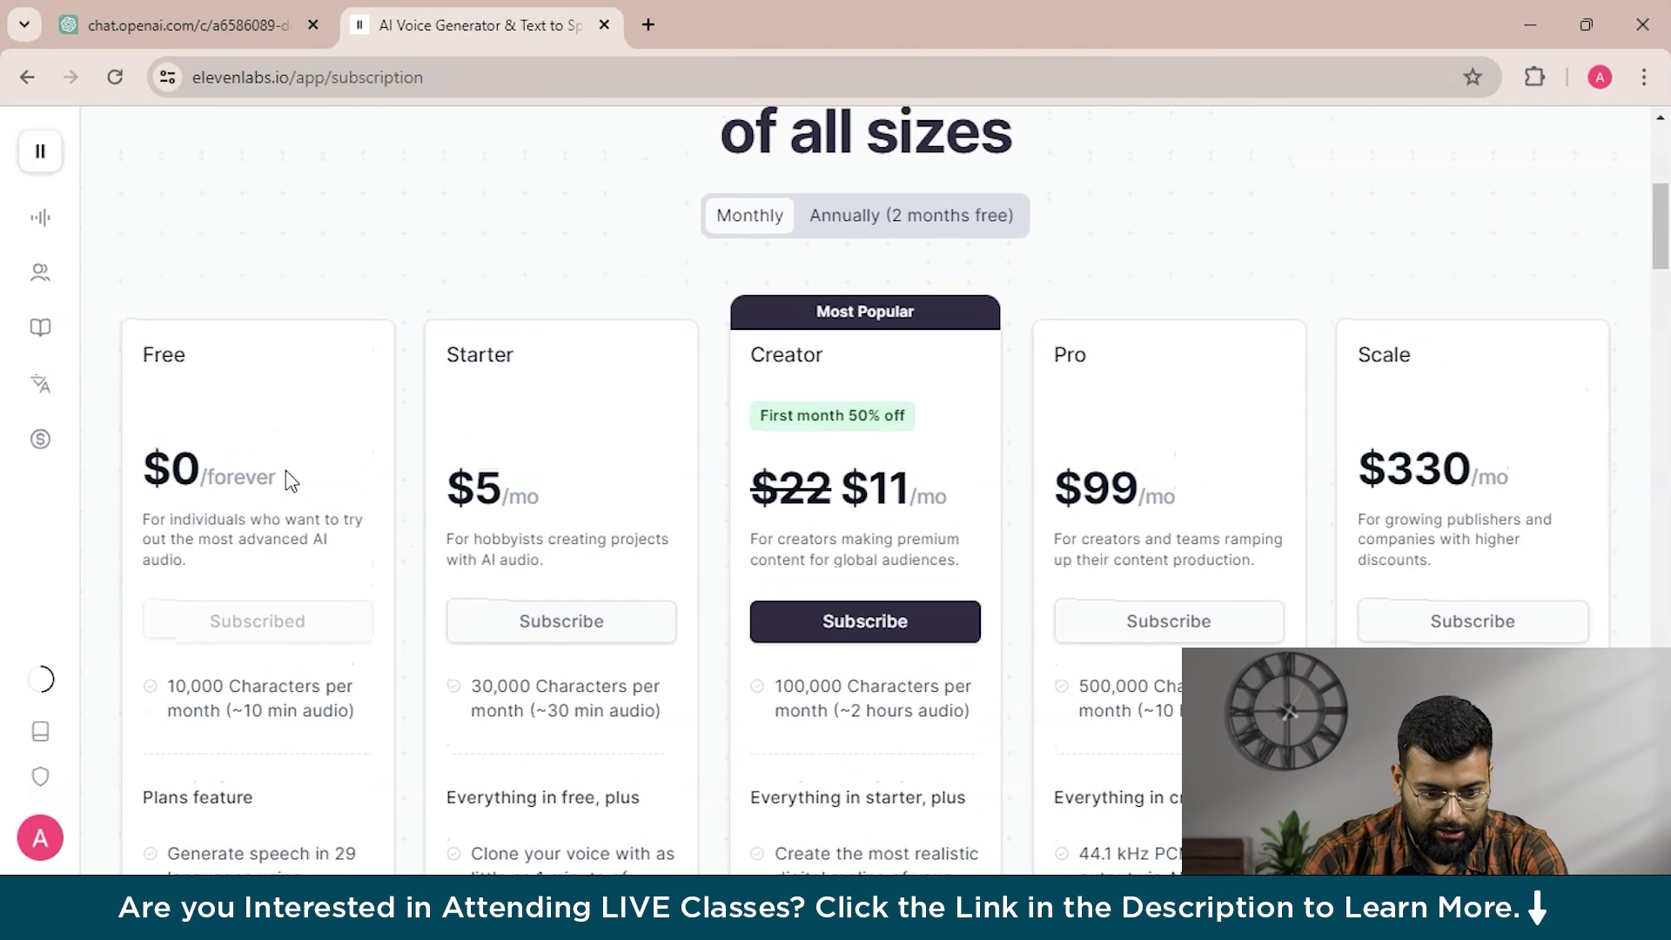
pyautogui.scroll(-3, 286, 471)
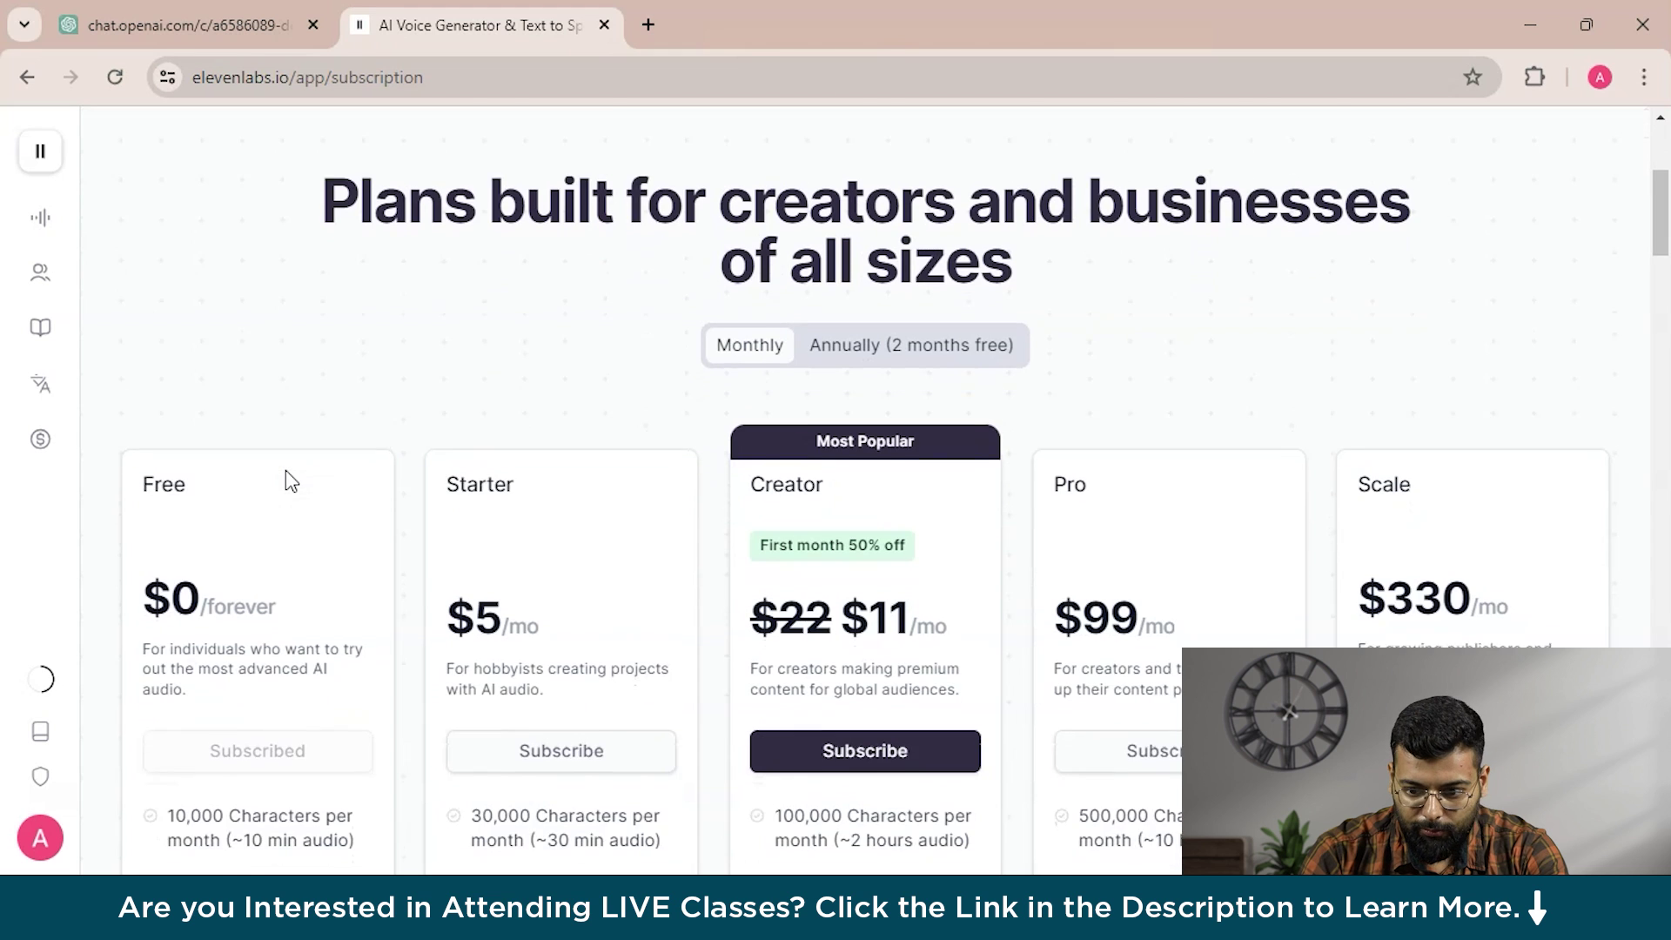
pyautogui.scroll(3, 287, 471)
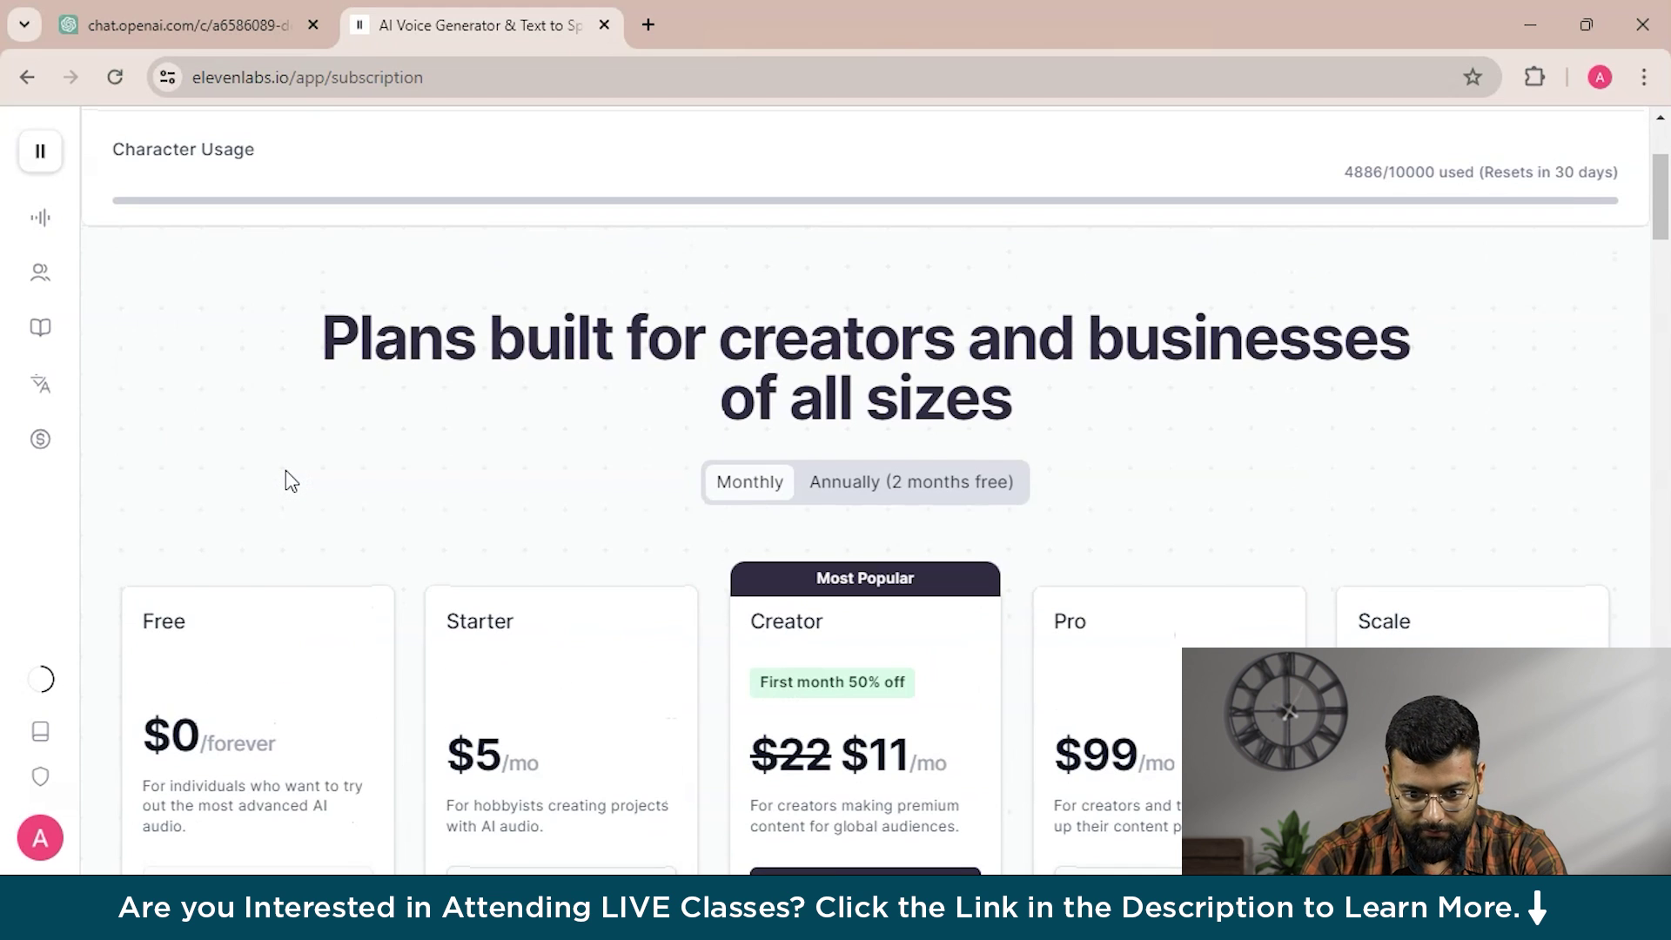